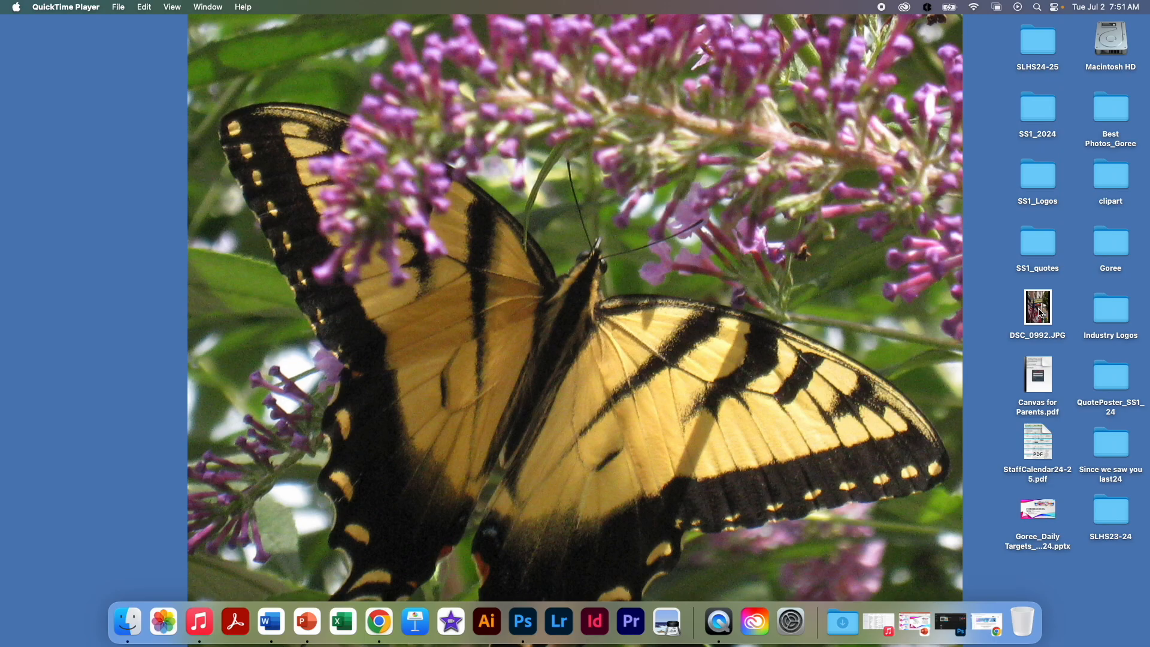
Preview the photo DSC_0992.JPG from the desktop, move its window aside and close it.
double_click(1042, 313)
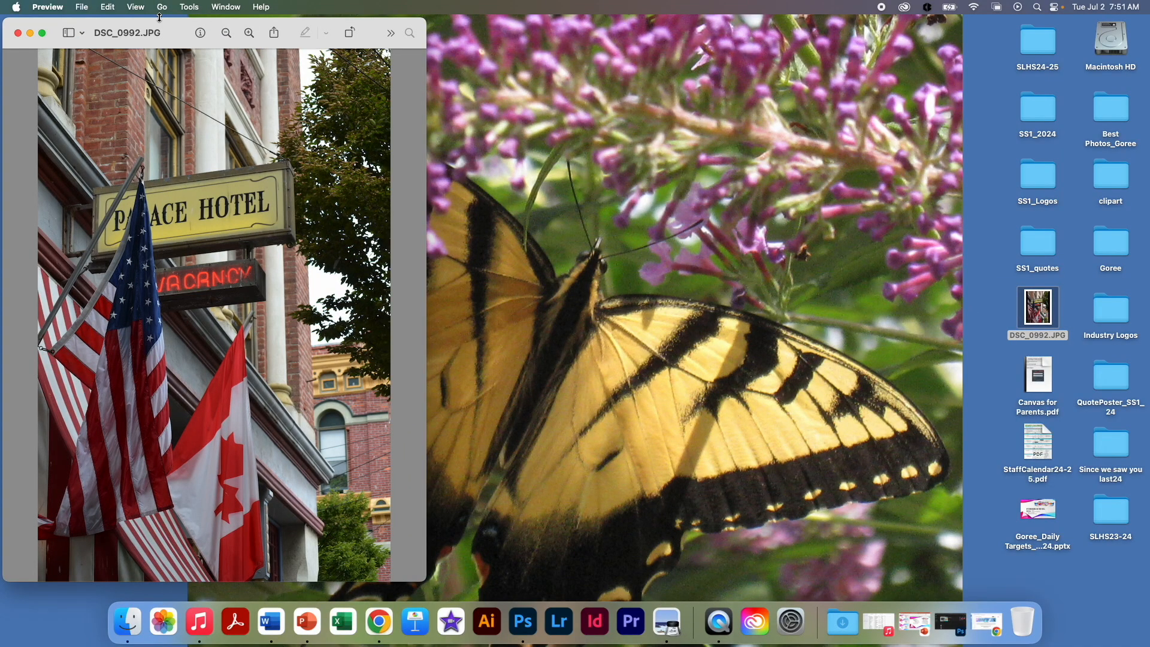
drag(174, 36, 836, 34)
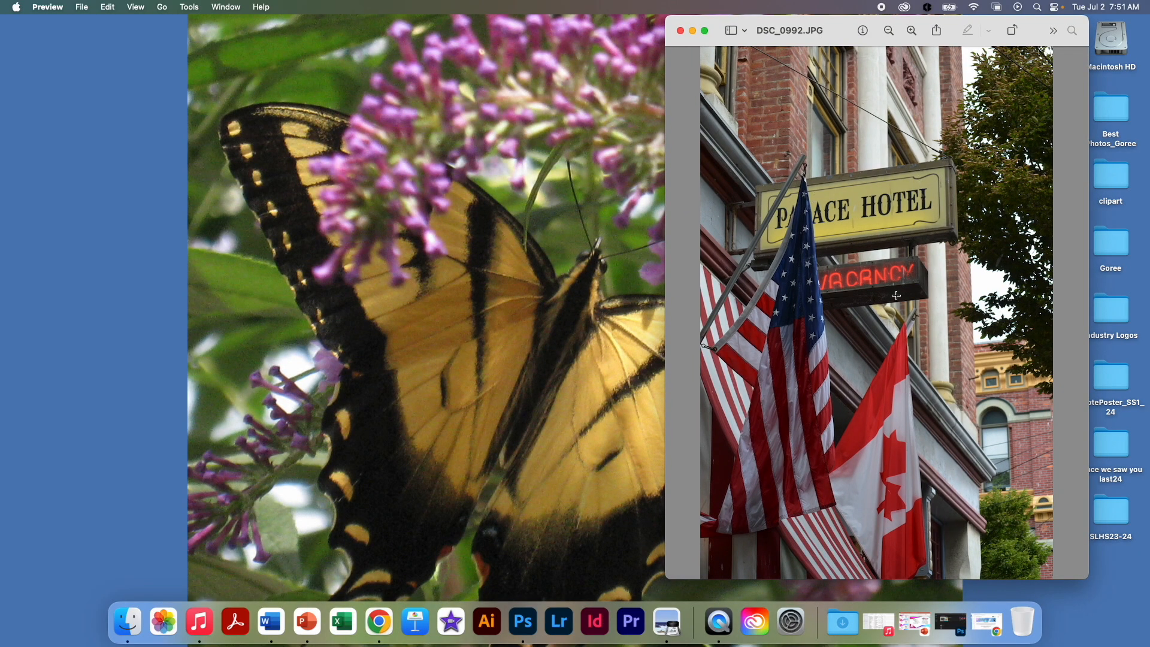
click(682, 36)
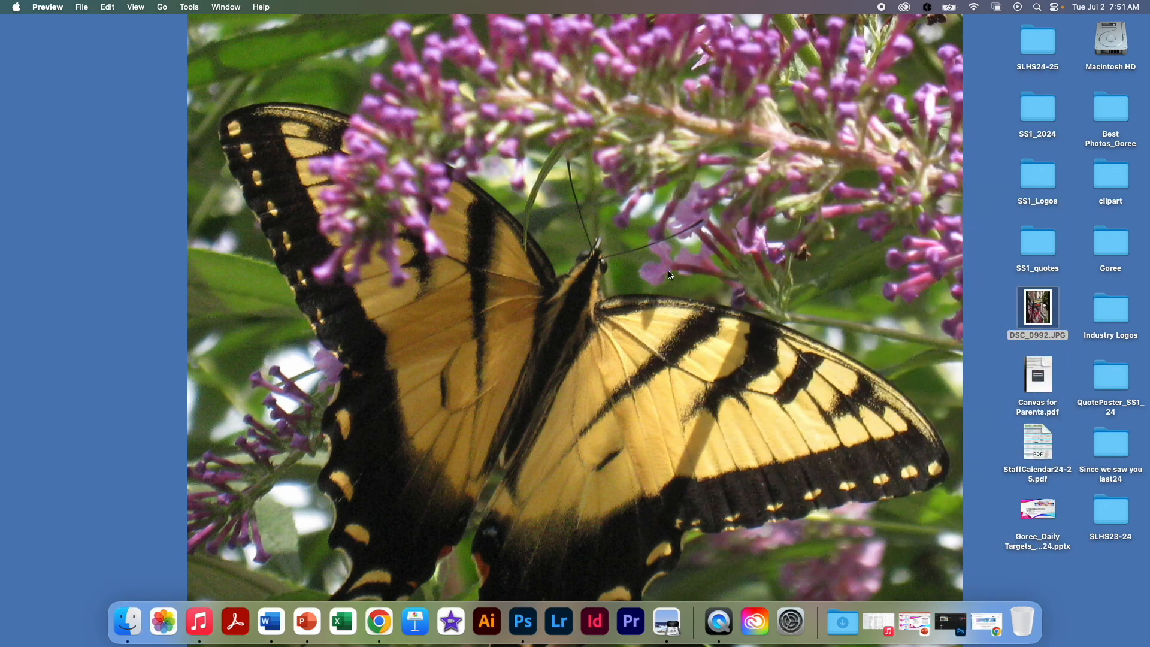
Switch to Photoshop and open DSC_0992.JPG from the Desktop folder.
click(524, 626)
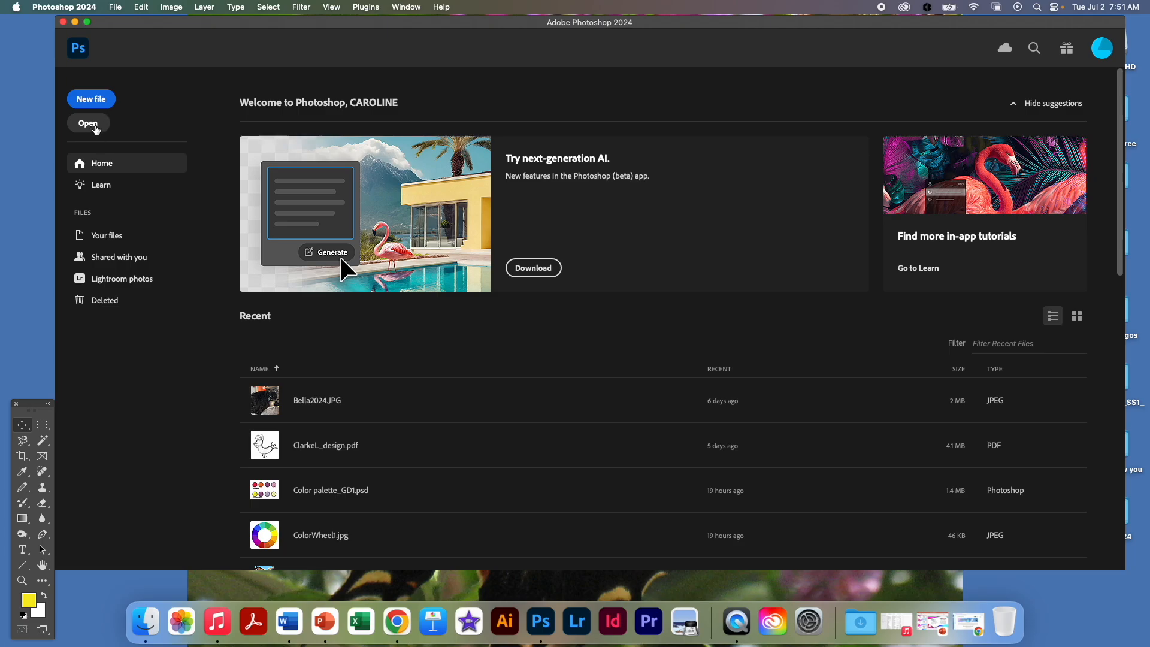
click(89, 124)
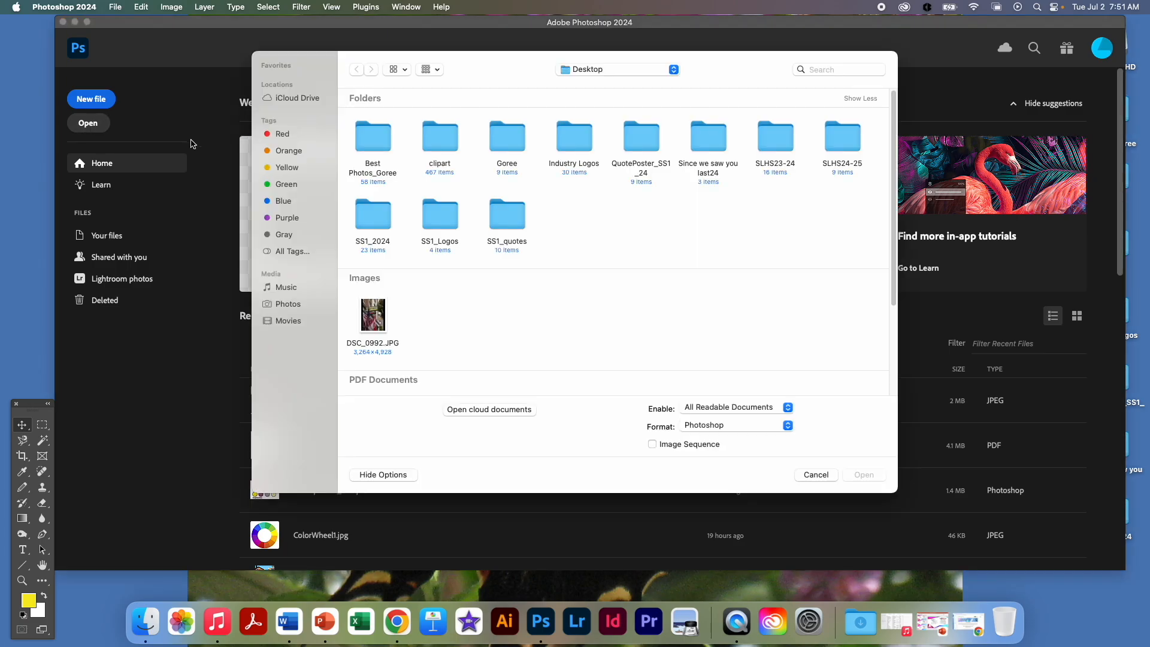
click(377, 321)
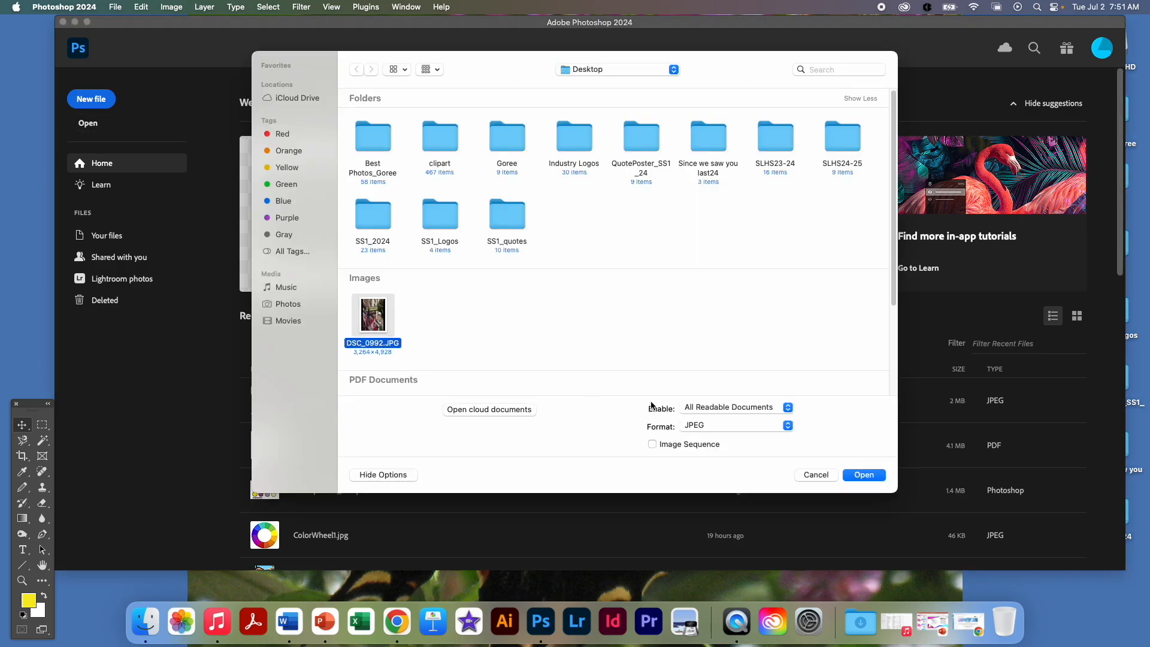
click(863, 475)
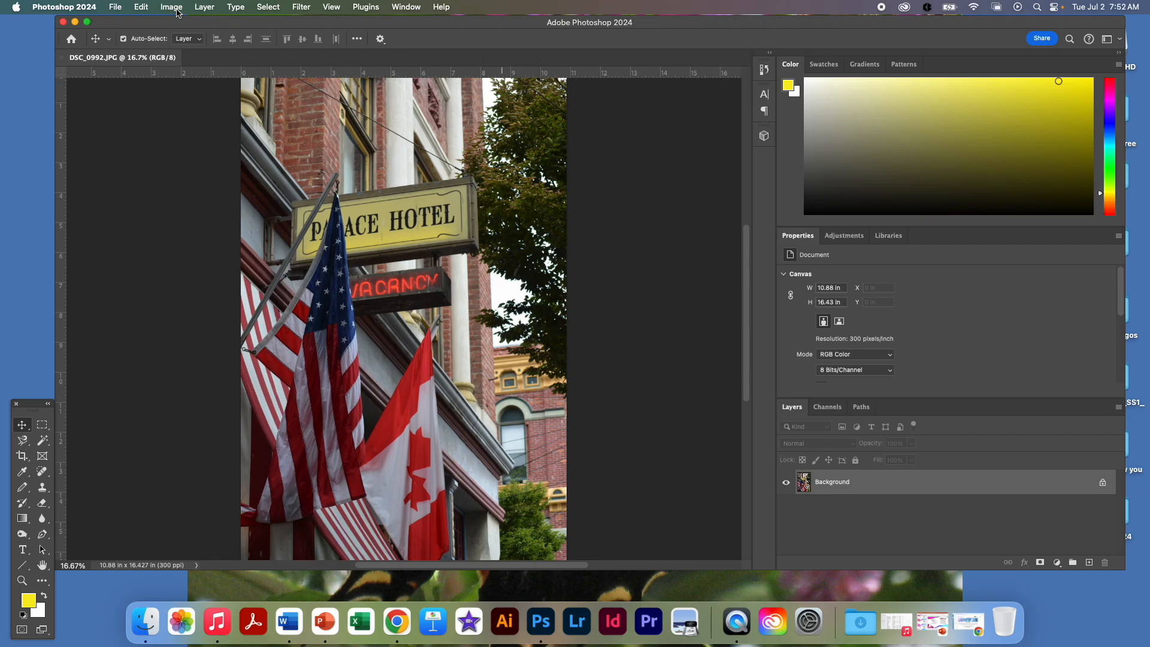
Resize the image to 6 inches wide at 300 pixels/inch, keeping its proportions, and fit it on screen.
click(176, 10)
click(210, 95)
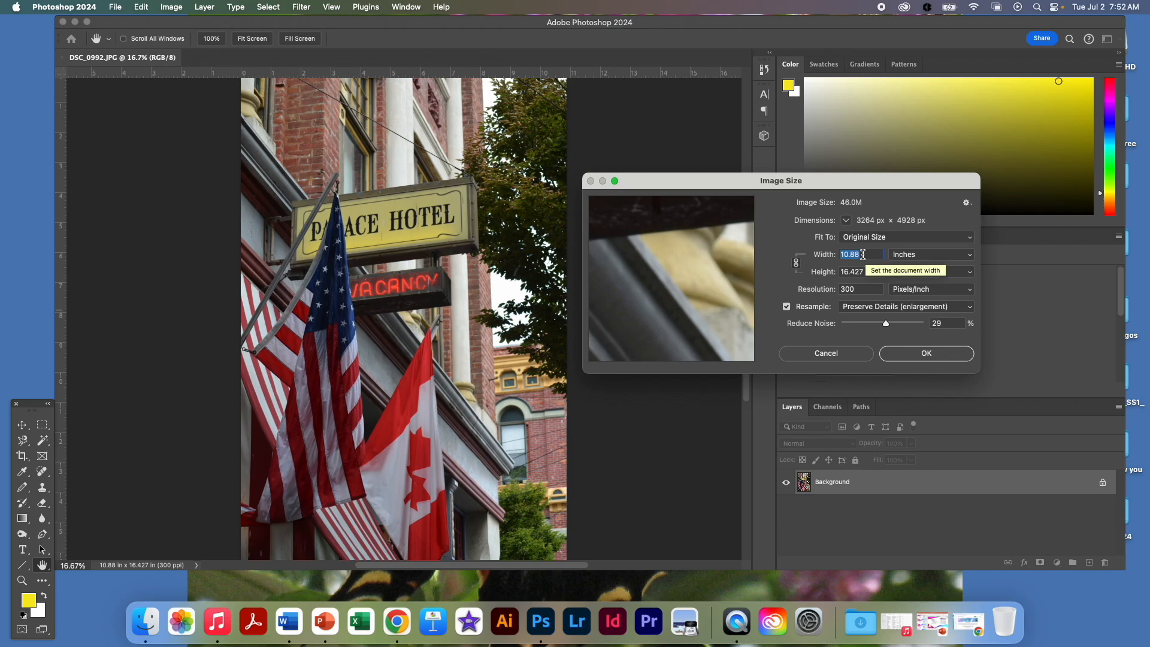
text(7)
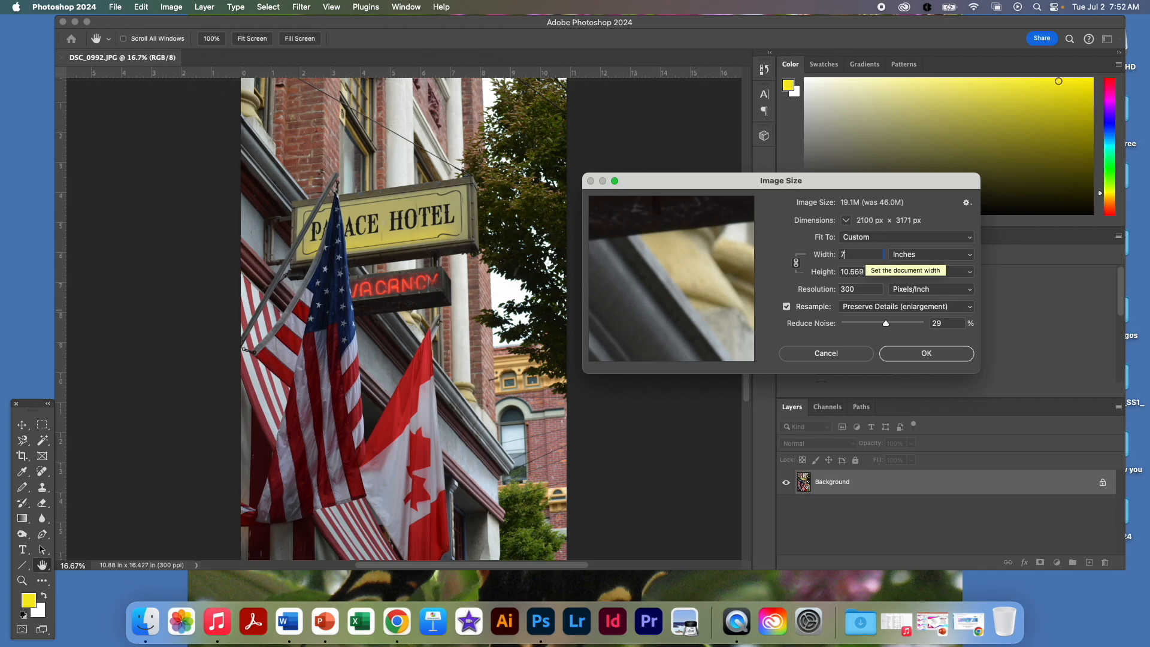
drag(853, 254, 821, 258)
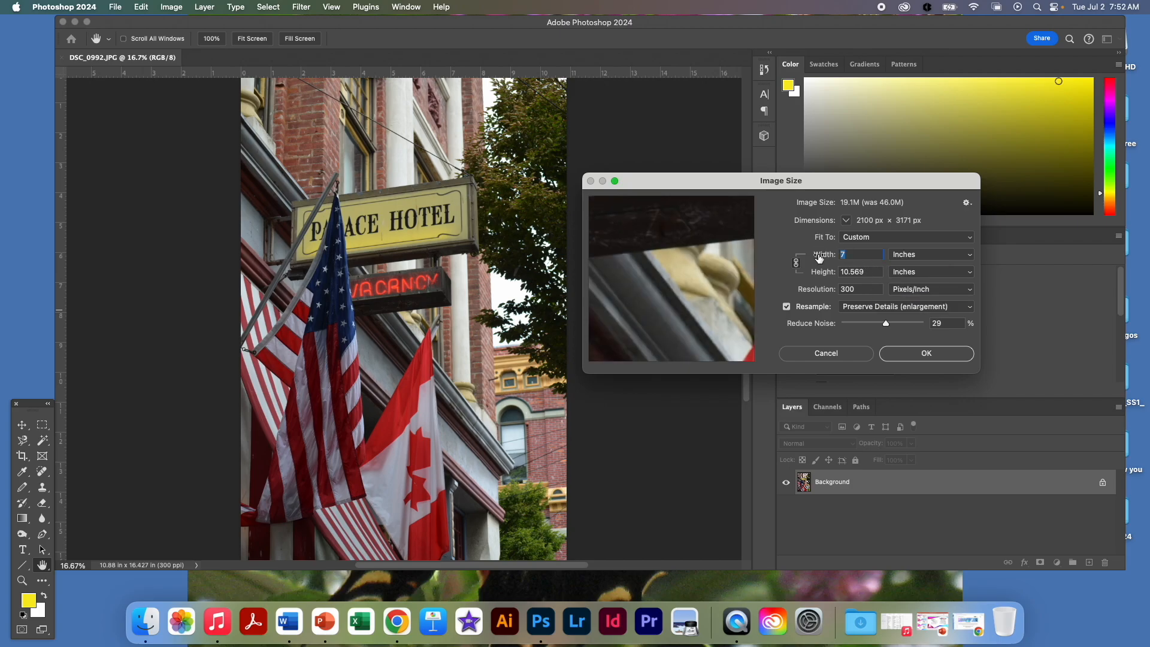
text(6)
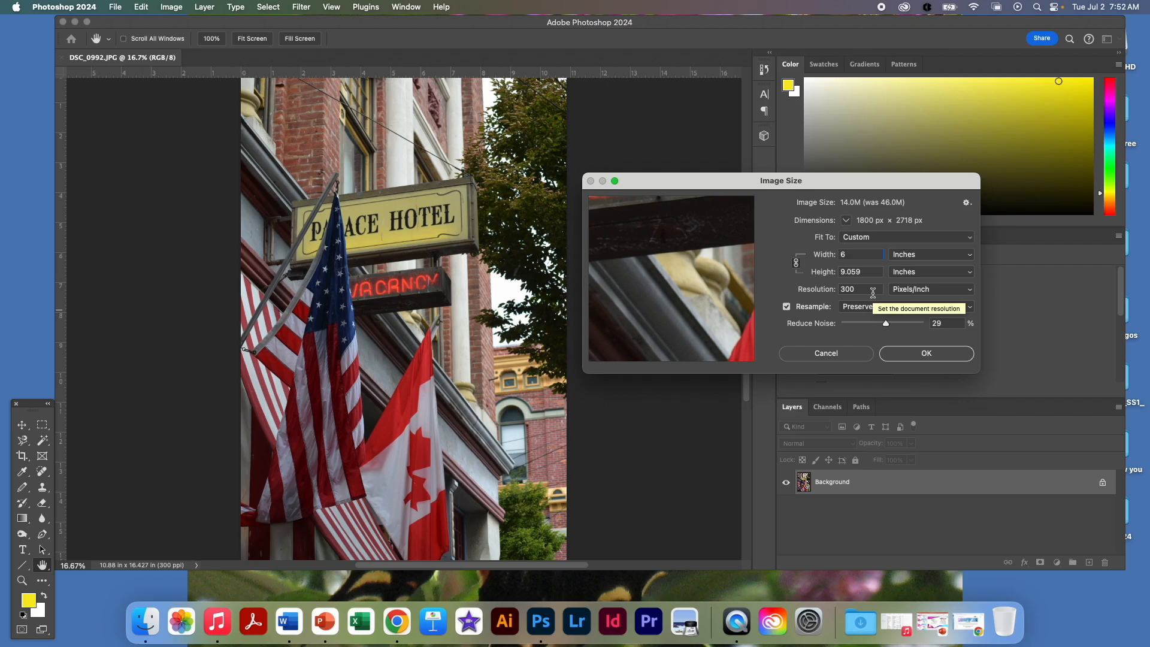
click(909, 353)
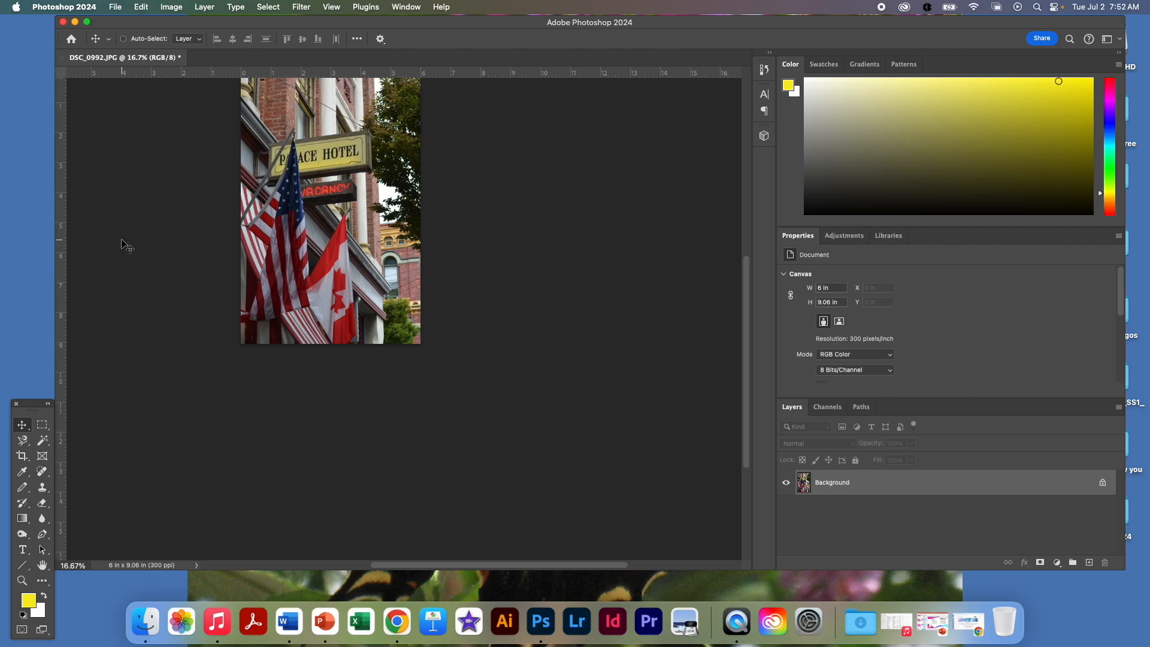
key(super+0)
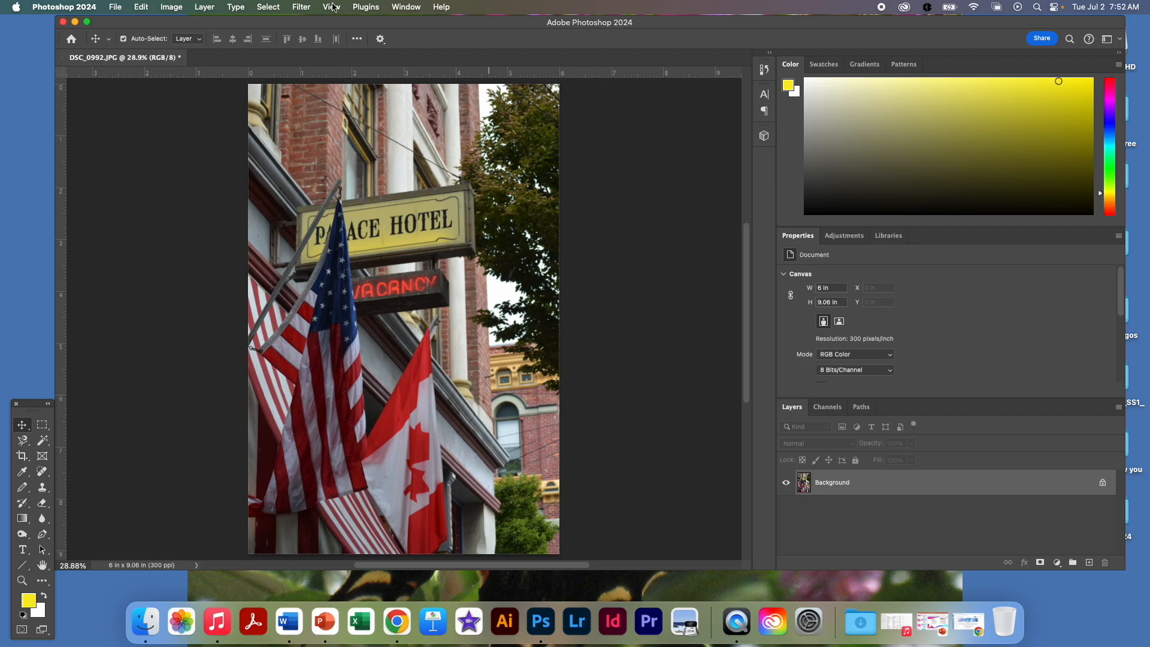
click(332, 7)
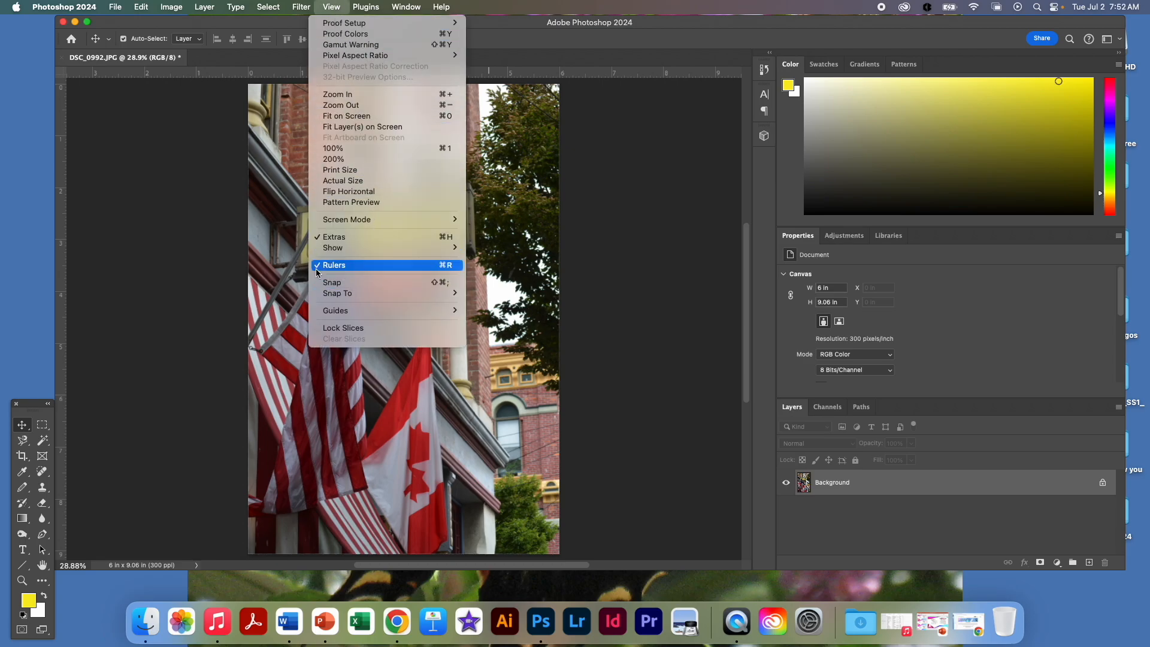
click(527, 21)
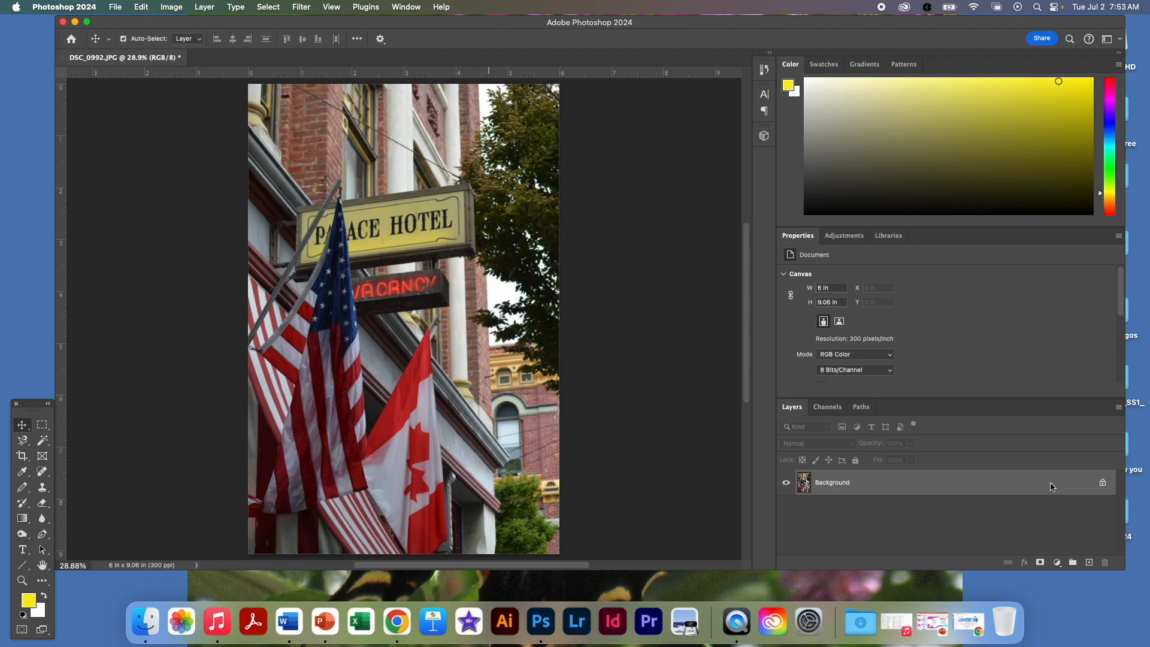
Duplicate the Background layer and hide the original Background layer.
drag(1081, 486, 1088, 562)
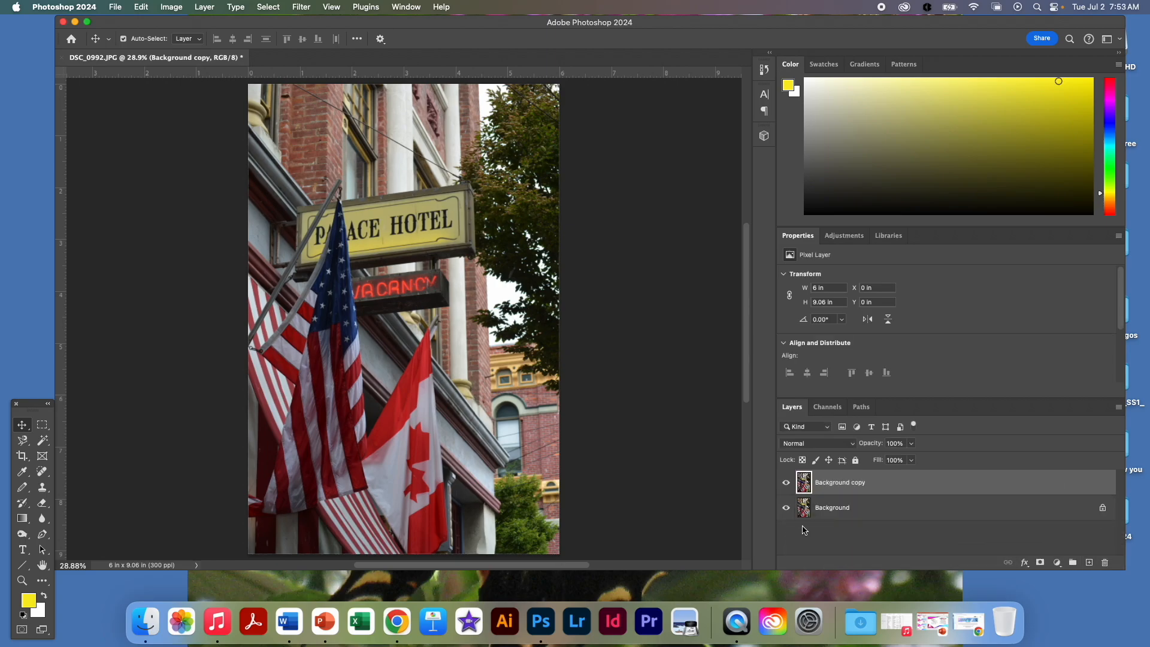
click(785, 509)
mouse_move(1102, 517)
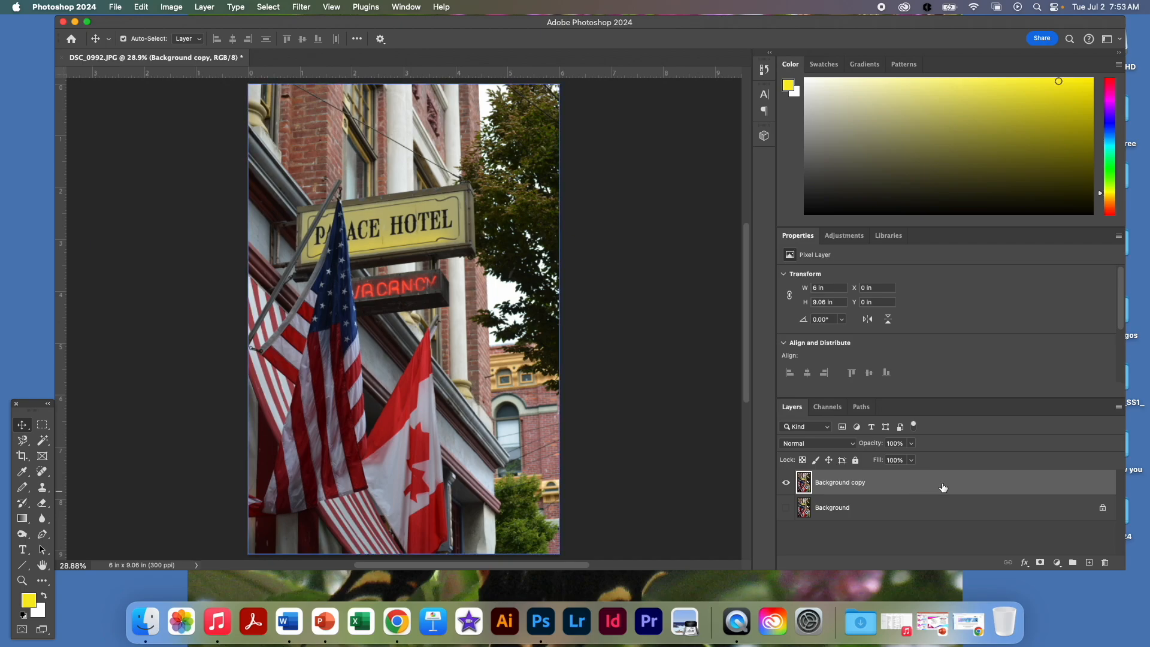
mouse_move(942, 486)
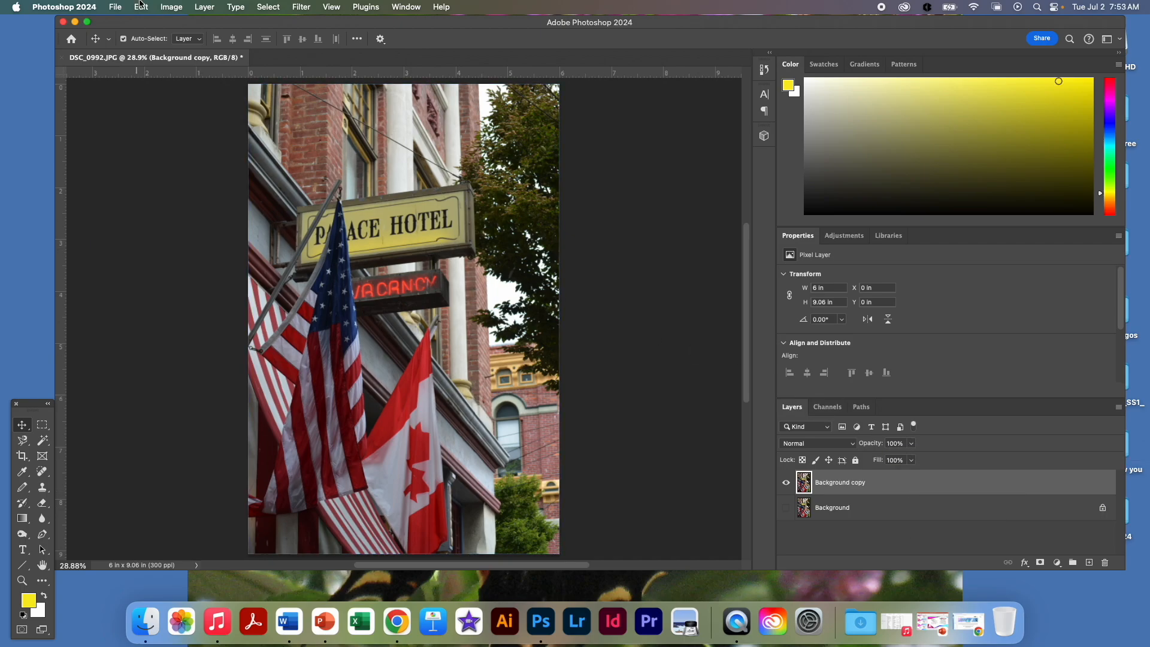
Convert the Background copy layer to grayscale with the Black & White adjustment, using the Default preset.
click(172, 8)
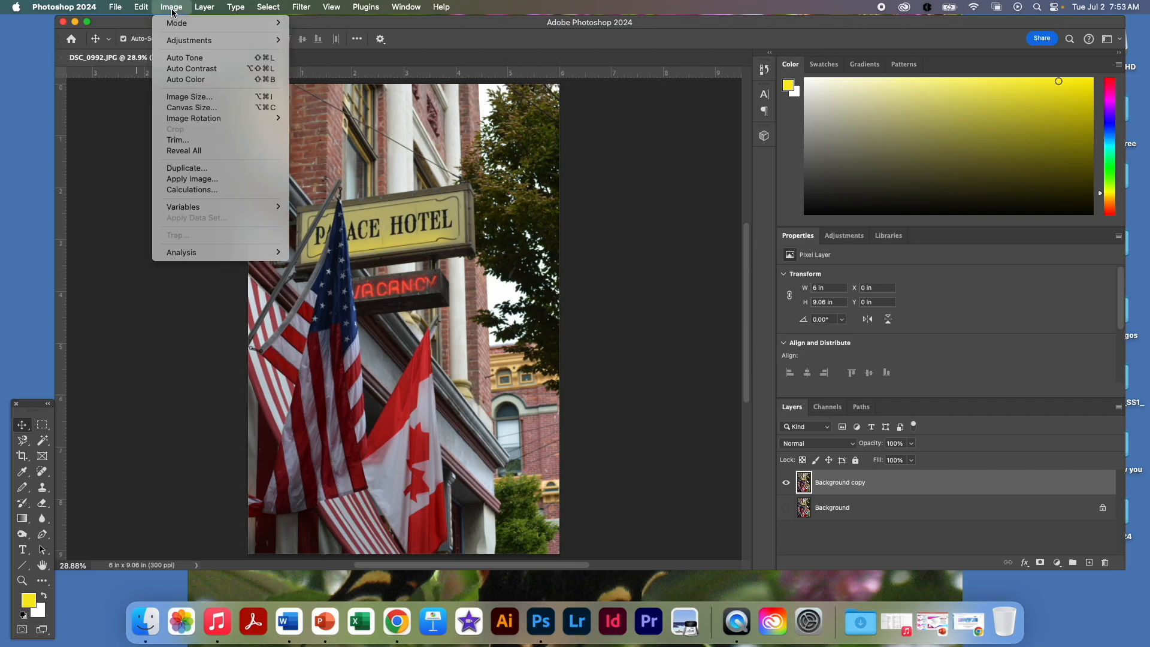
mouse_move(196, 43)
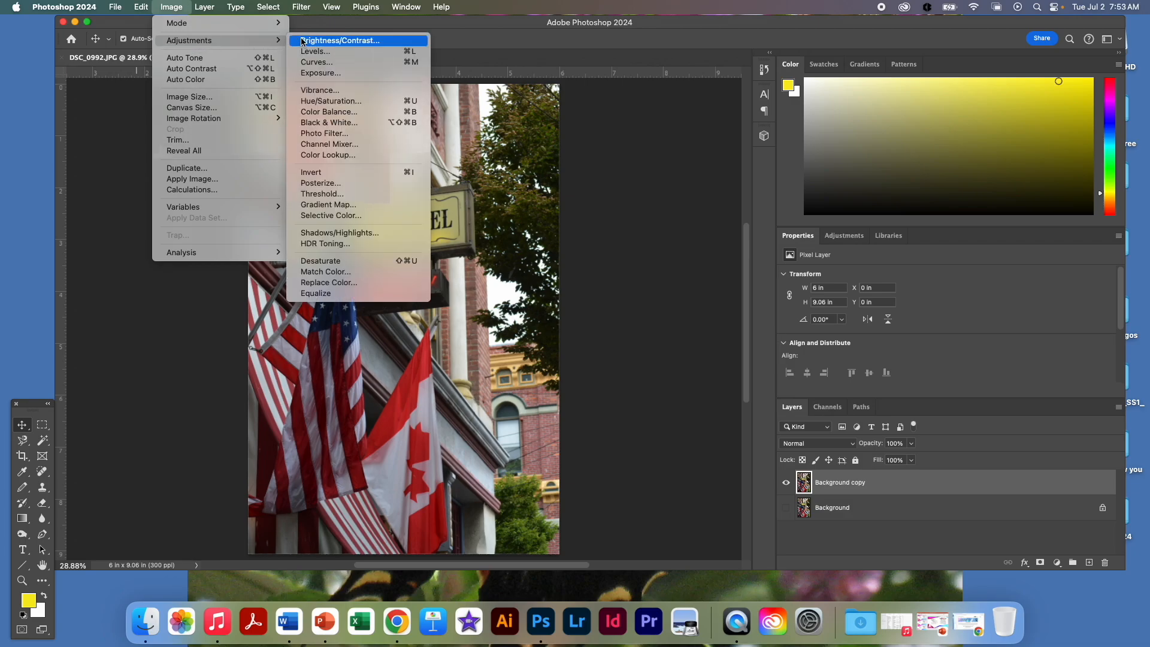
click(344, 123)
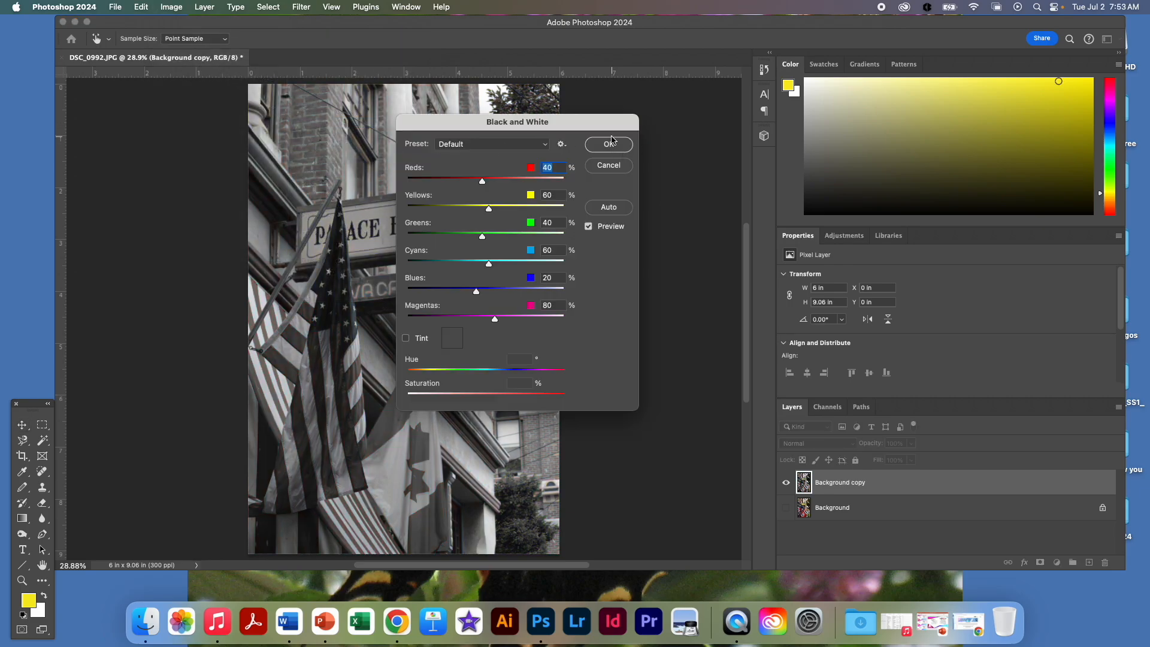
click(608, 147)
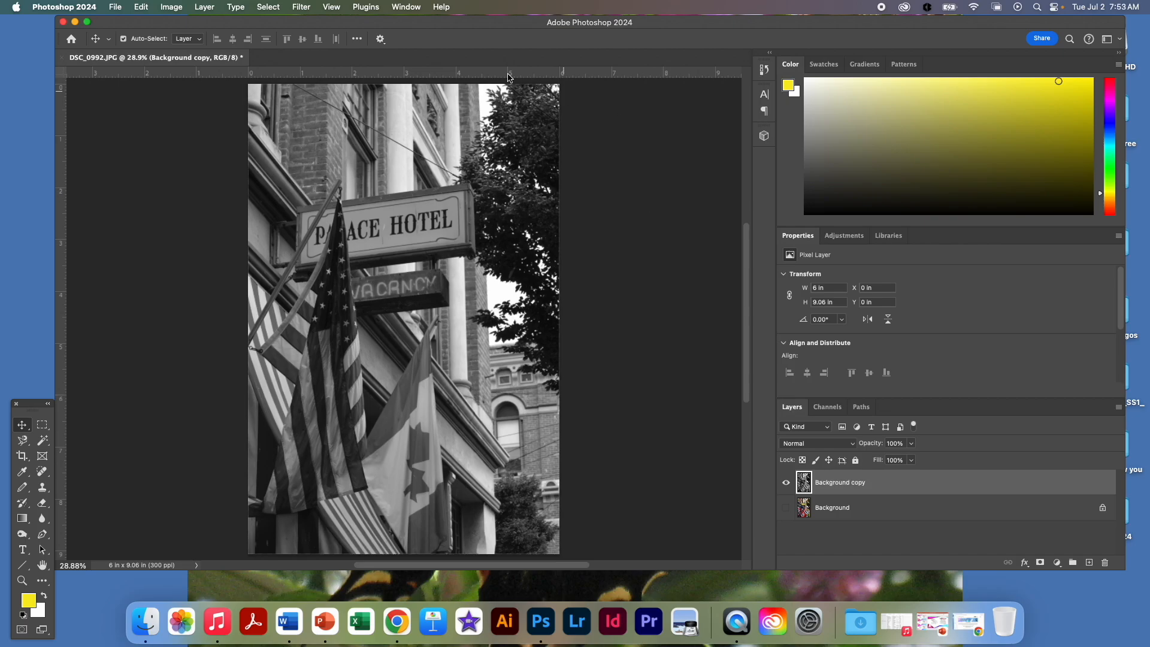
Posterize the Background copy layer to 5 levels.
click(171, 8)
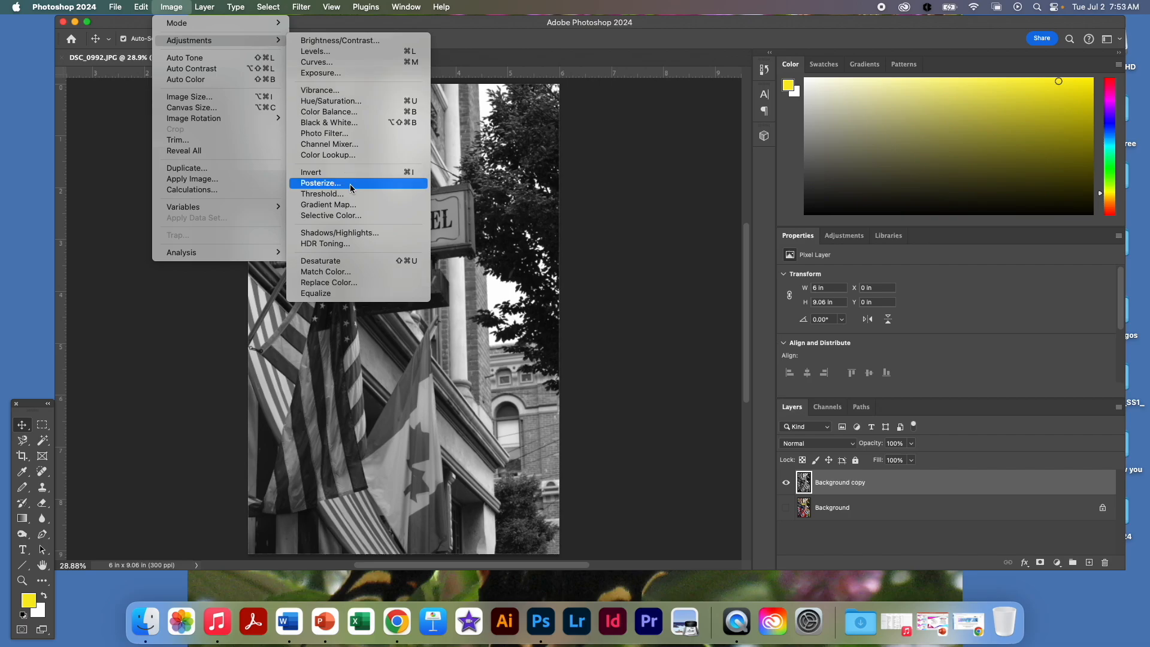
click(350, 185)
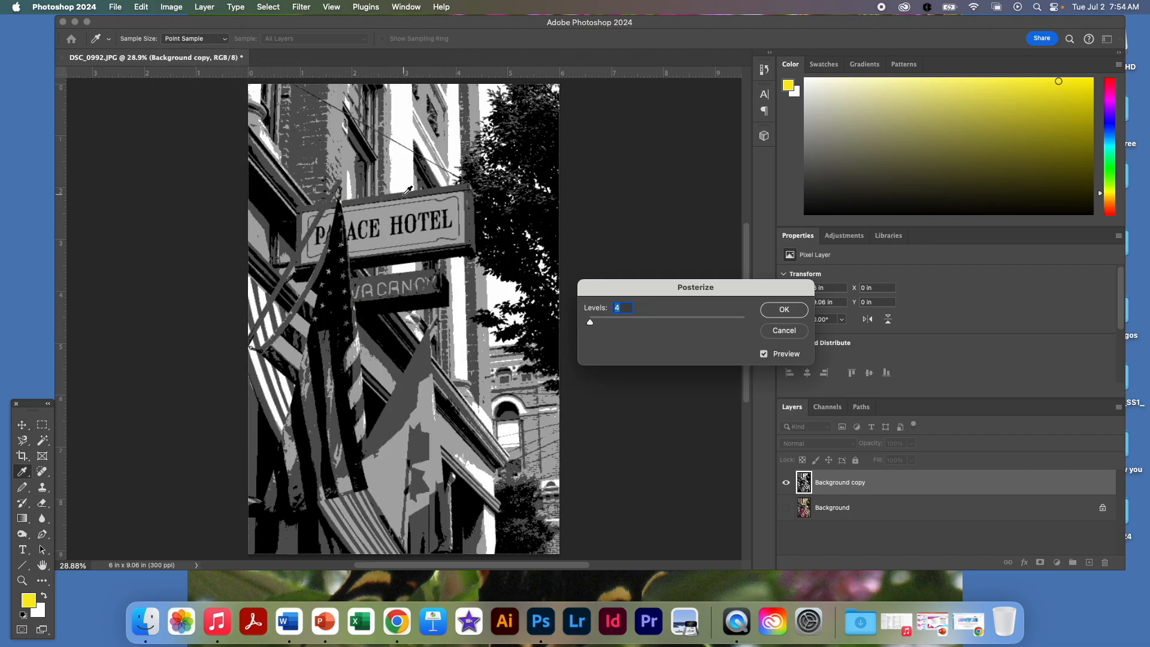
drag(677, 293, 744, 140)
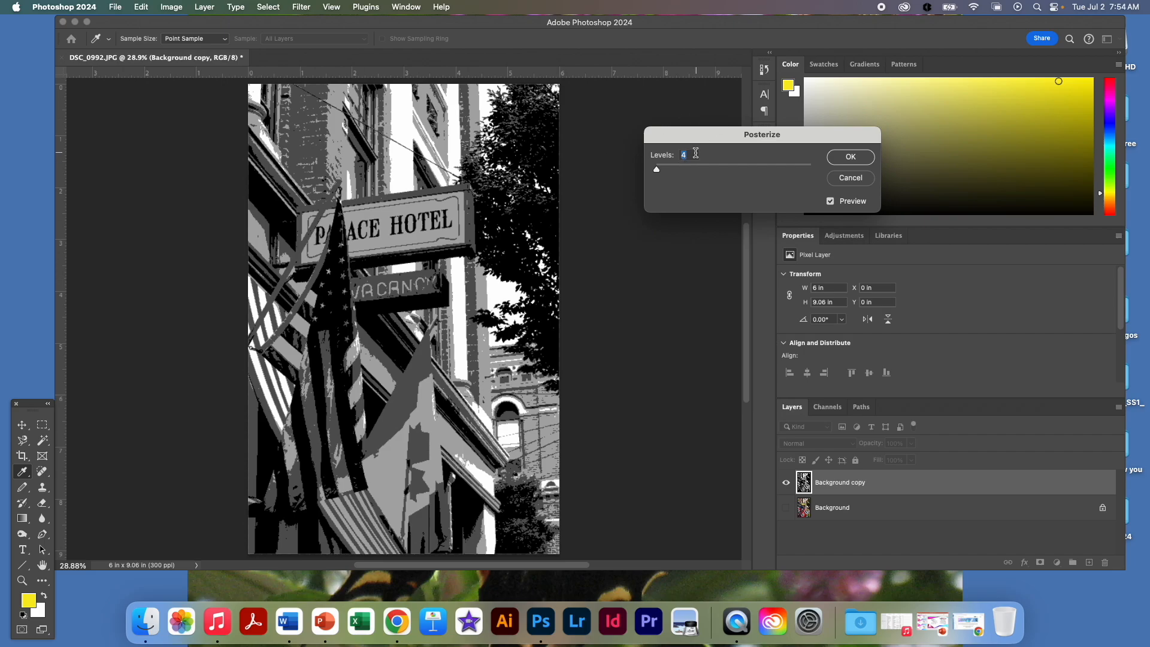
text(5)
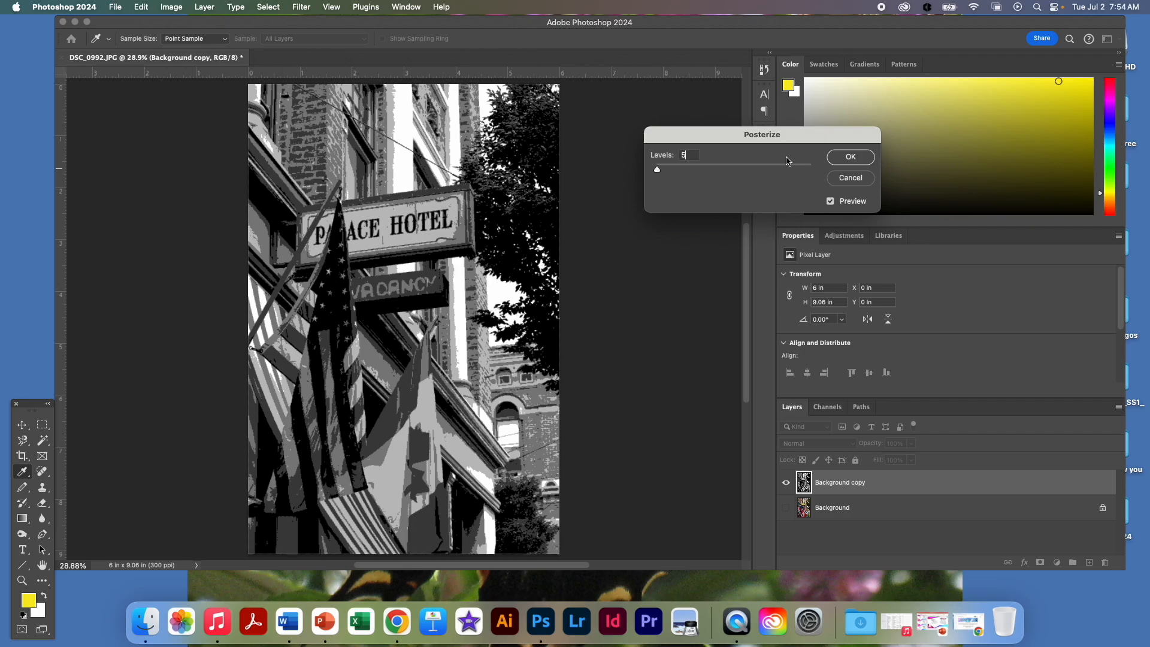
click(833, 160)
key(v)
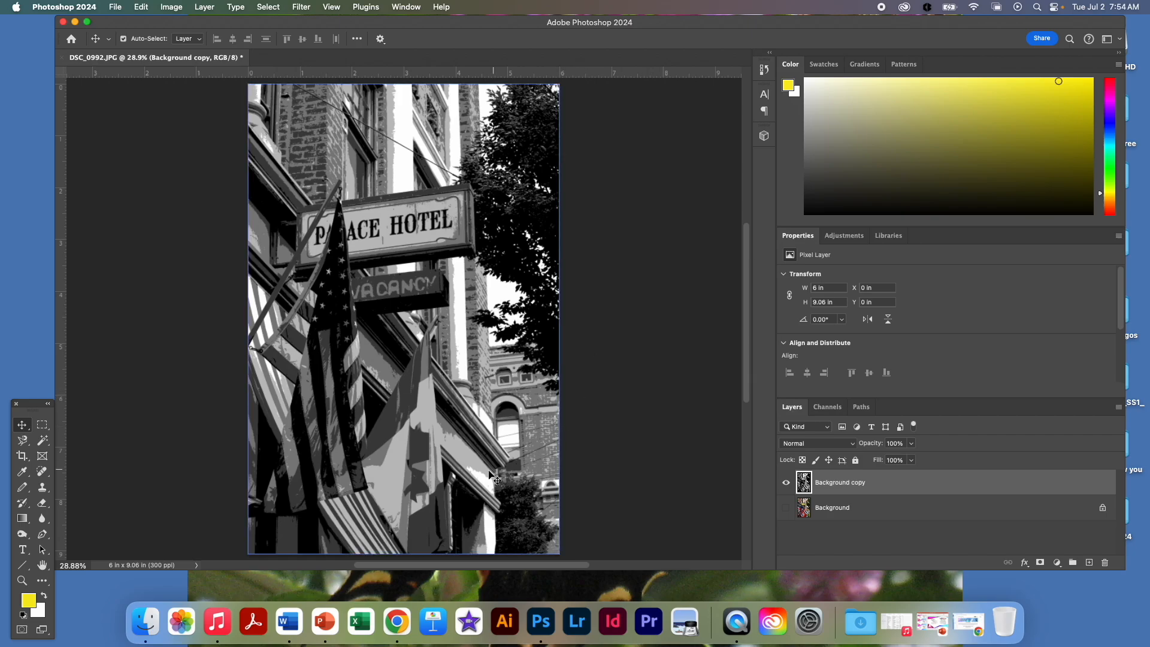
Move the tools beside the photo and select a light gray area of the Canadian flag using the Magic Wand at tolerance 10.
drag(33, 407, 105, 97)
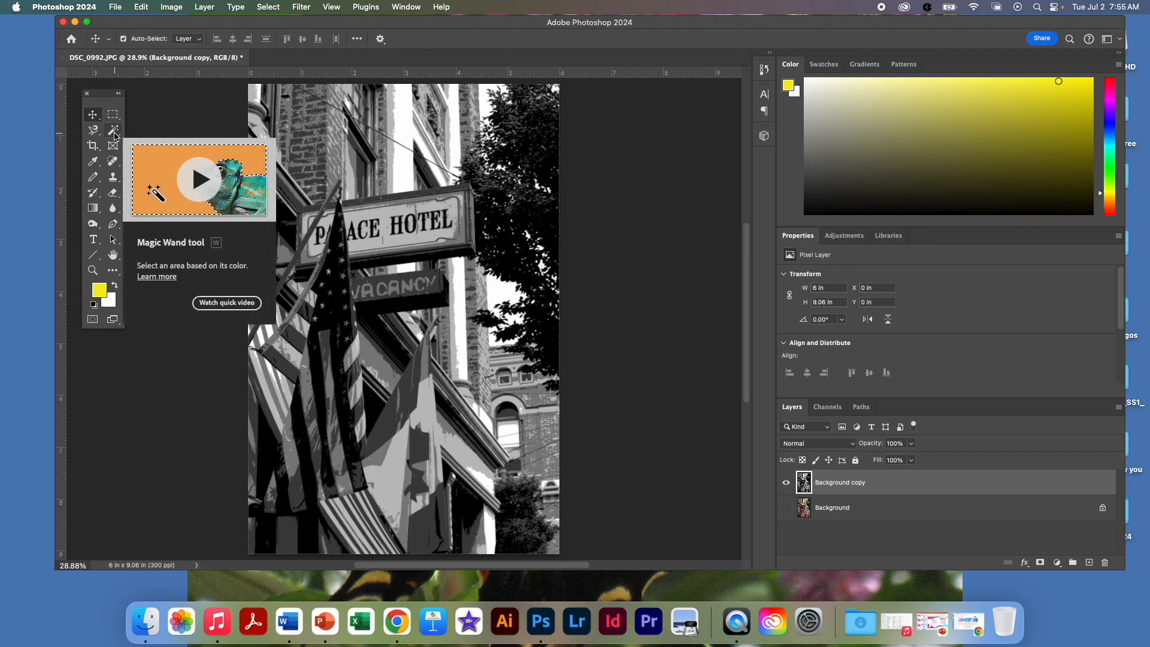
click(113, 275)
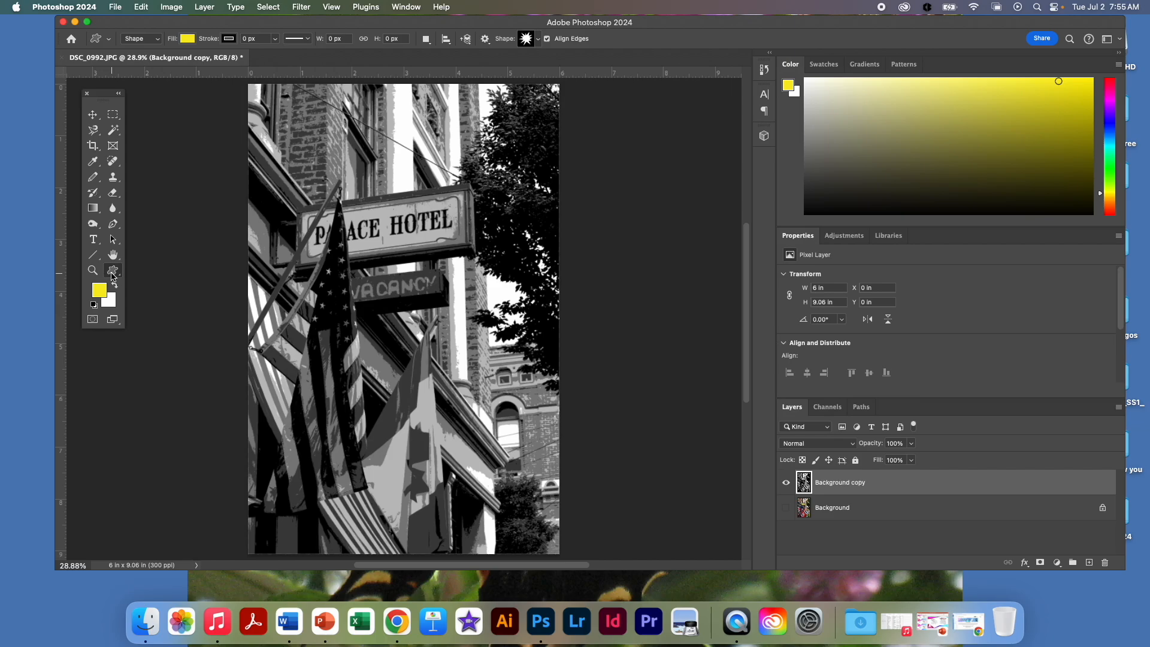
click(112, 274)
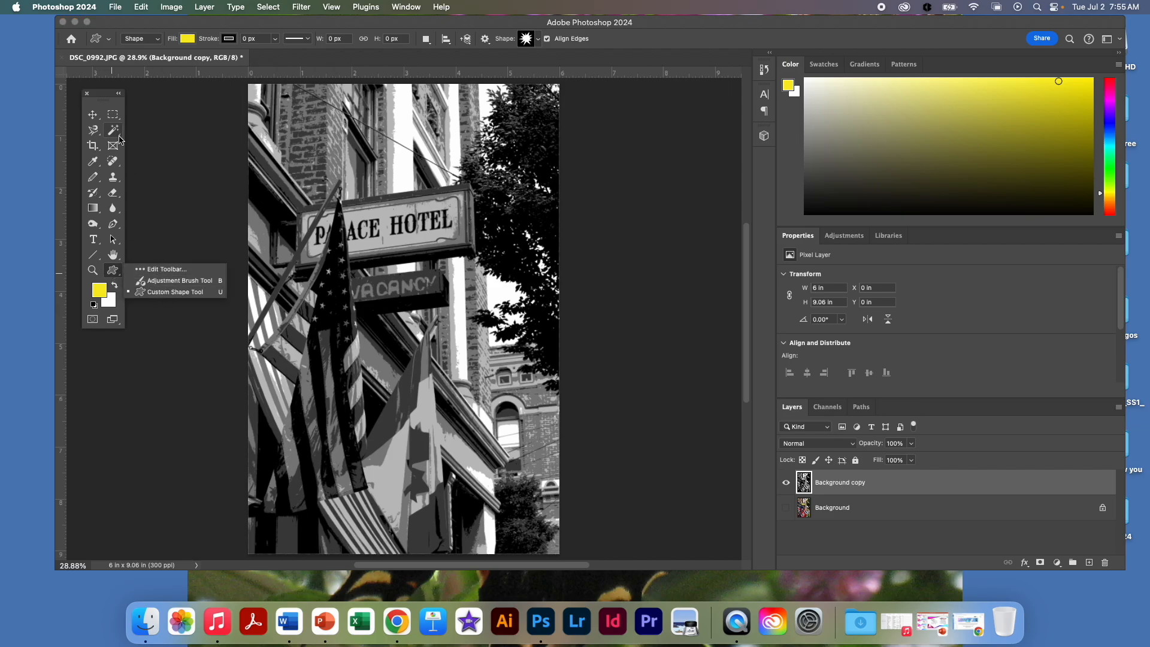
click(115, 131)
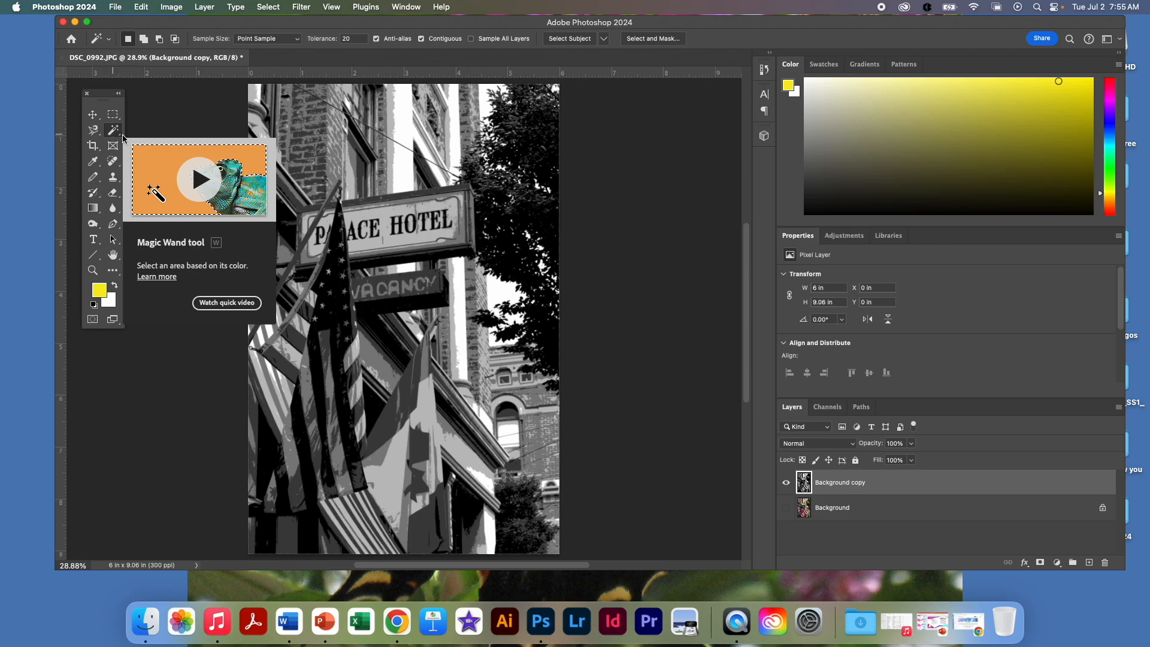
double_click(351, 38)
text(1)
click(429, 411)
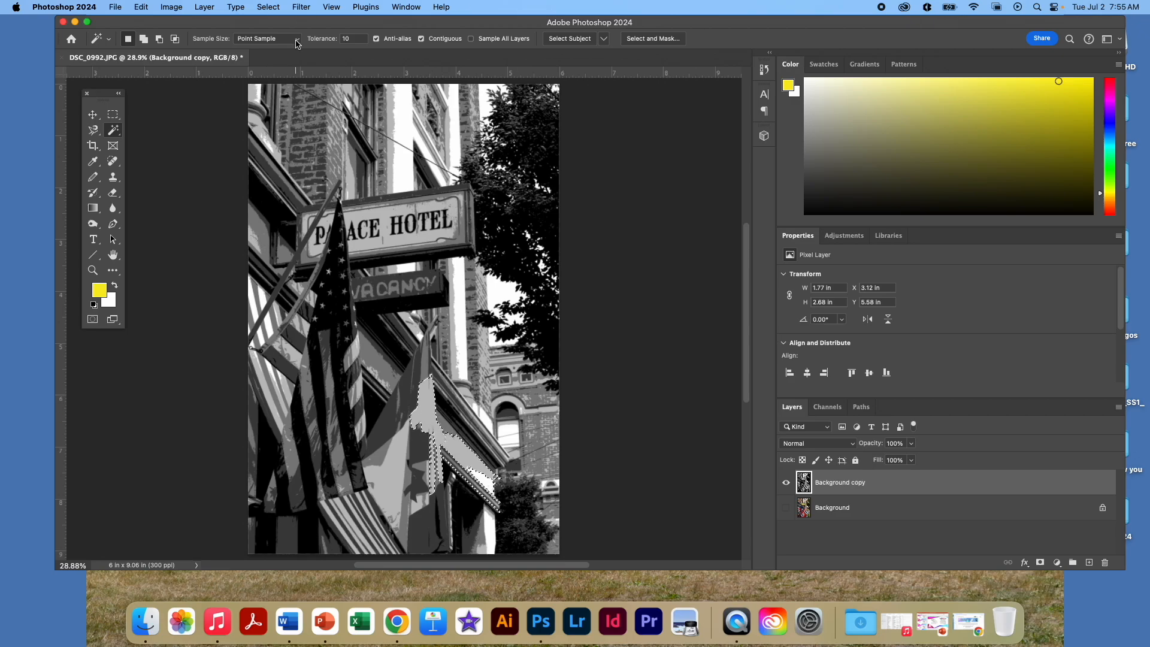
Extend the selection to all similar light gray areas in the image and add a new empty layer above Background copy.
click(263, 8)
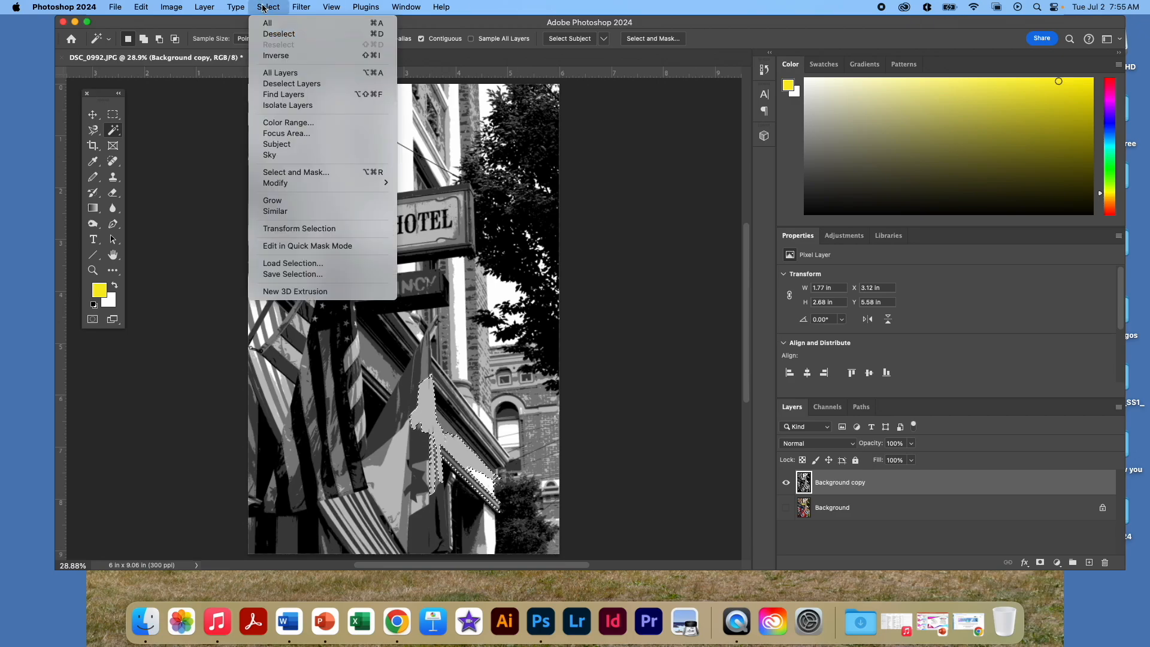
click(287, 211)
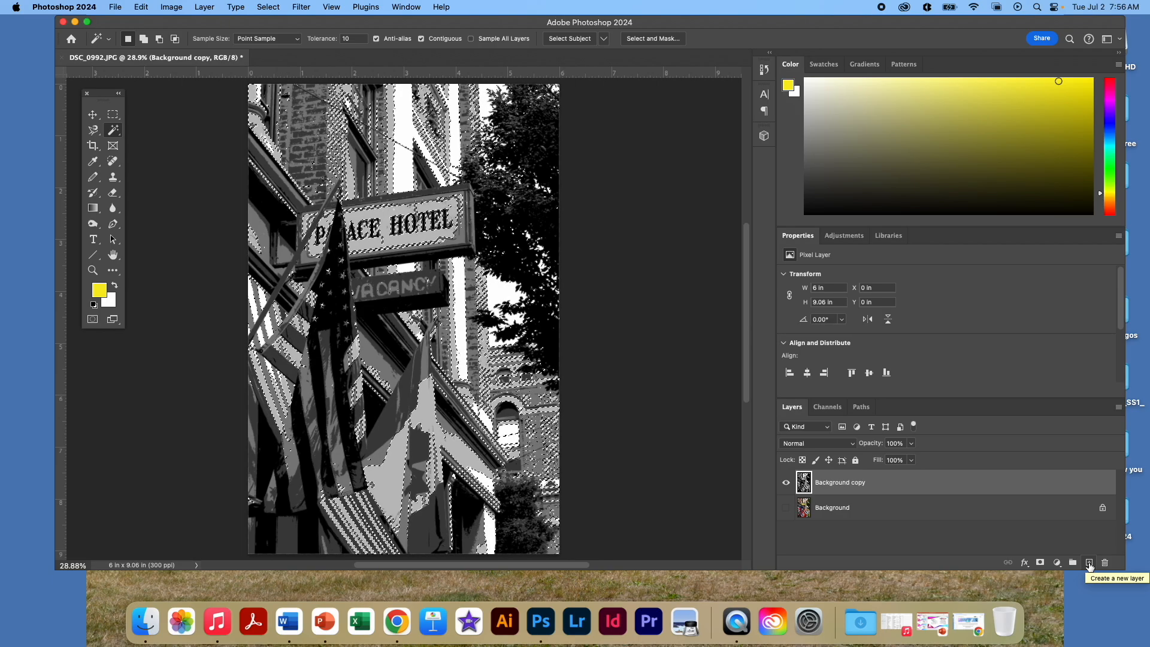
click(1088, 563)
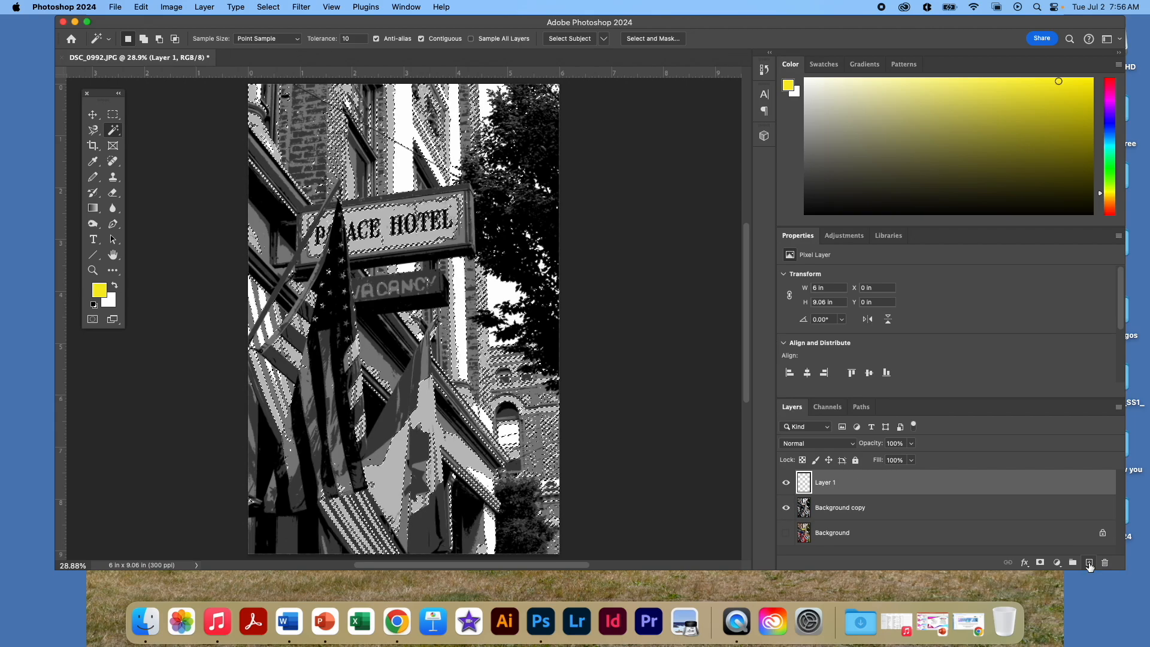
Rename the new empty layer above Background copy as blue.
double_click(837, 487)
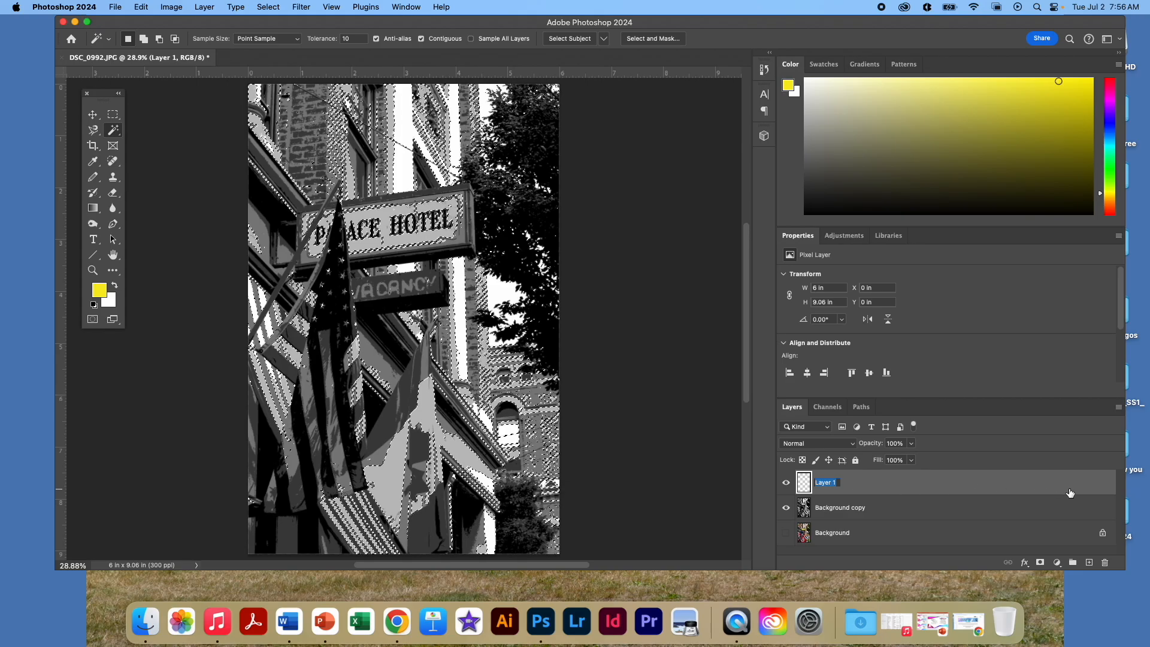
key(Return)
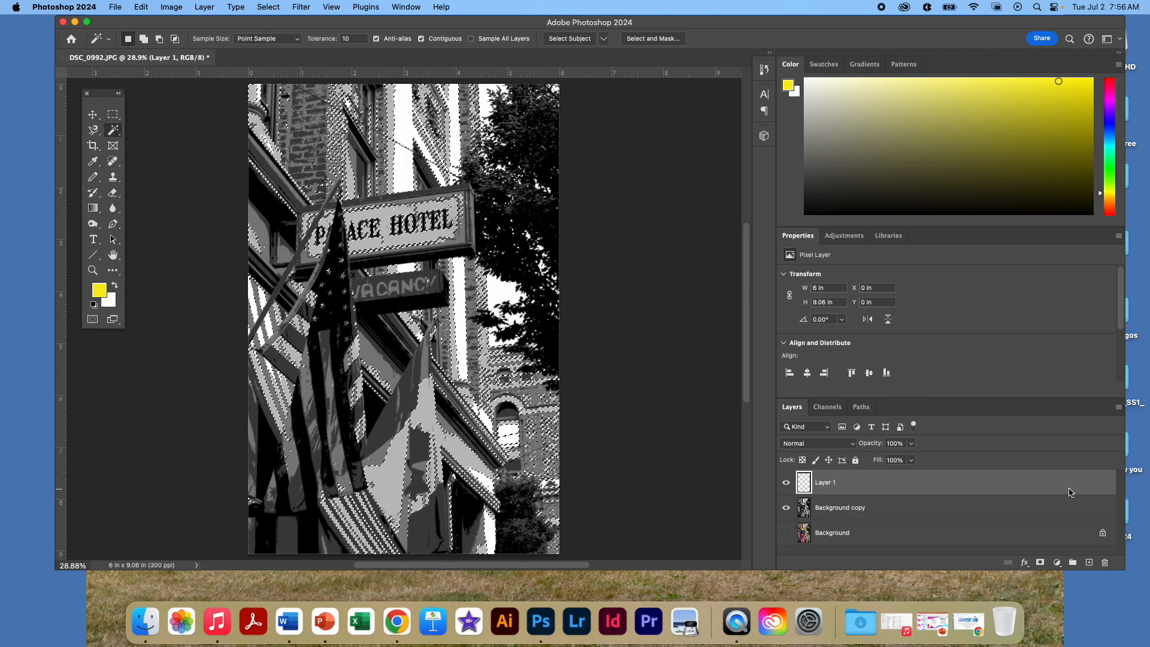
key(d)
key(x)
key(e)
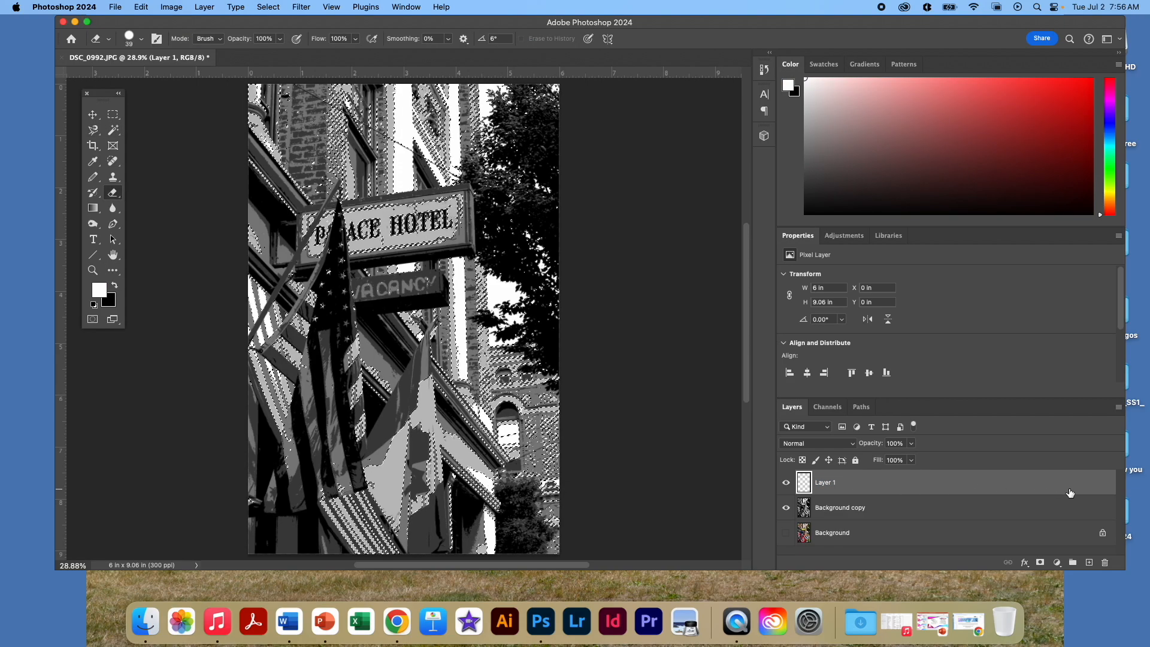
double_click(826, 485)
text(blue)
click(907, 483)
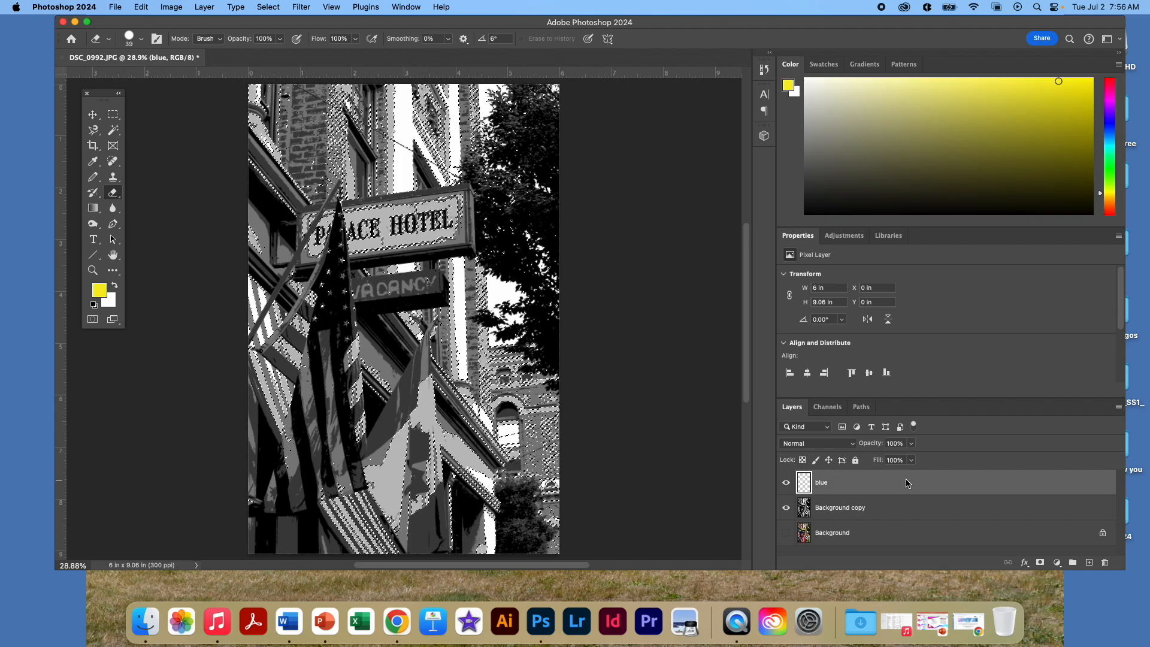
Fill the selected light gray areas on the blue layer with blue 1a4ae7 at 100% opacity in Normal mode, and deselect.
click(141, 8)
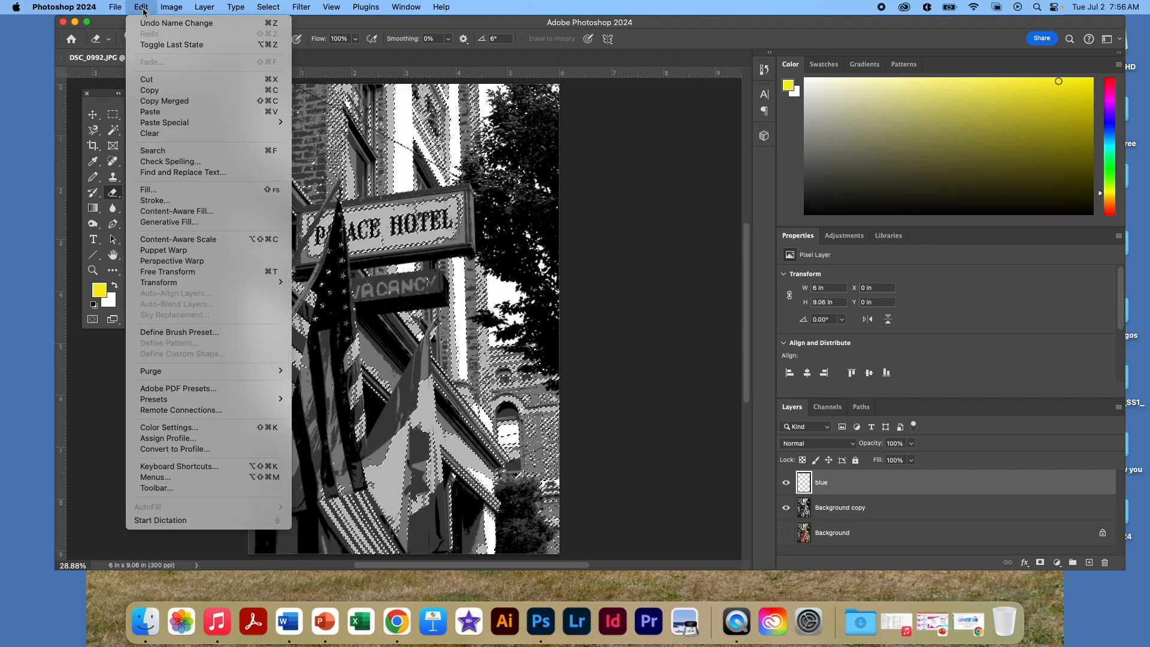
click(195, 189)
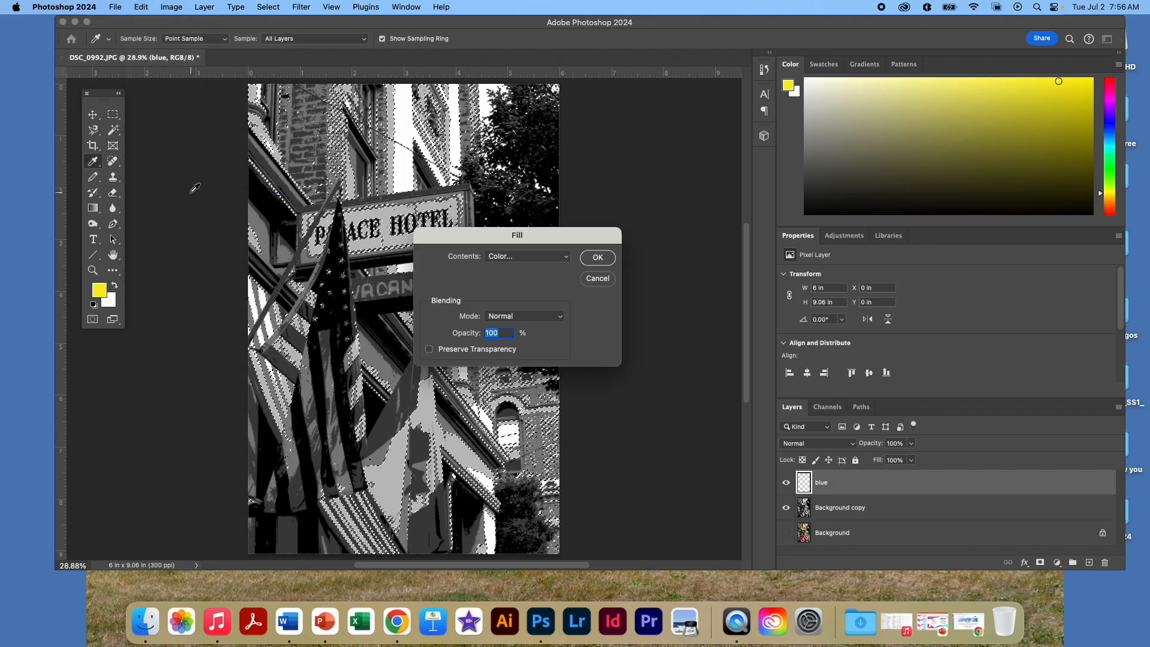
click(547, 262)
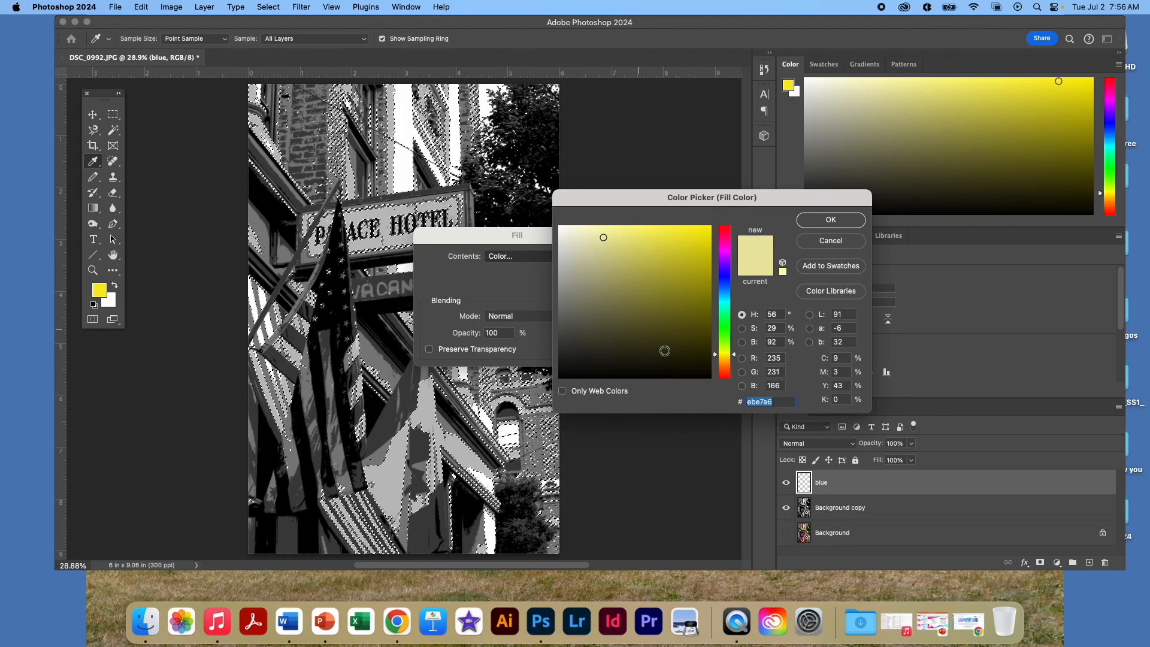
drag(735, 358, 734, 285)
click(693, 239)
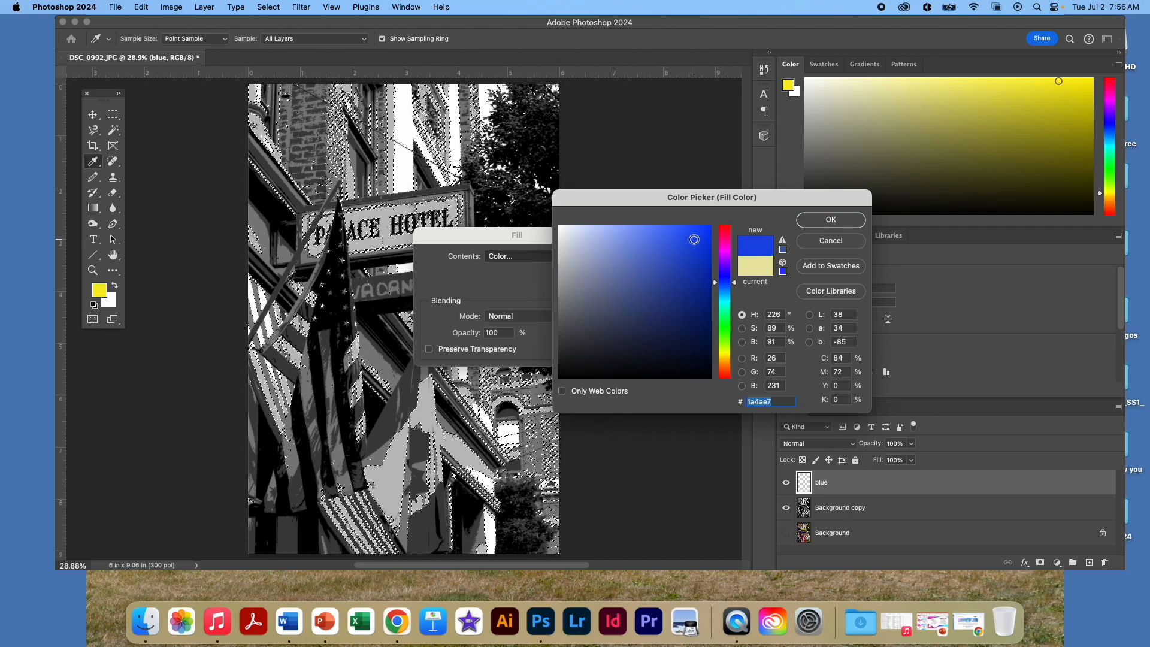
click(815, 222)
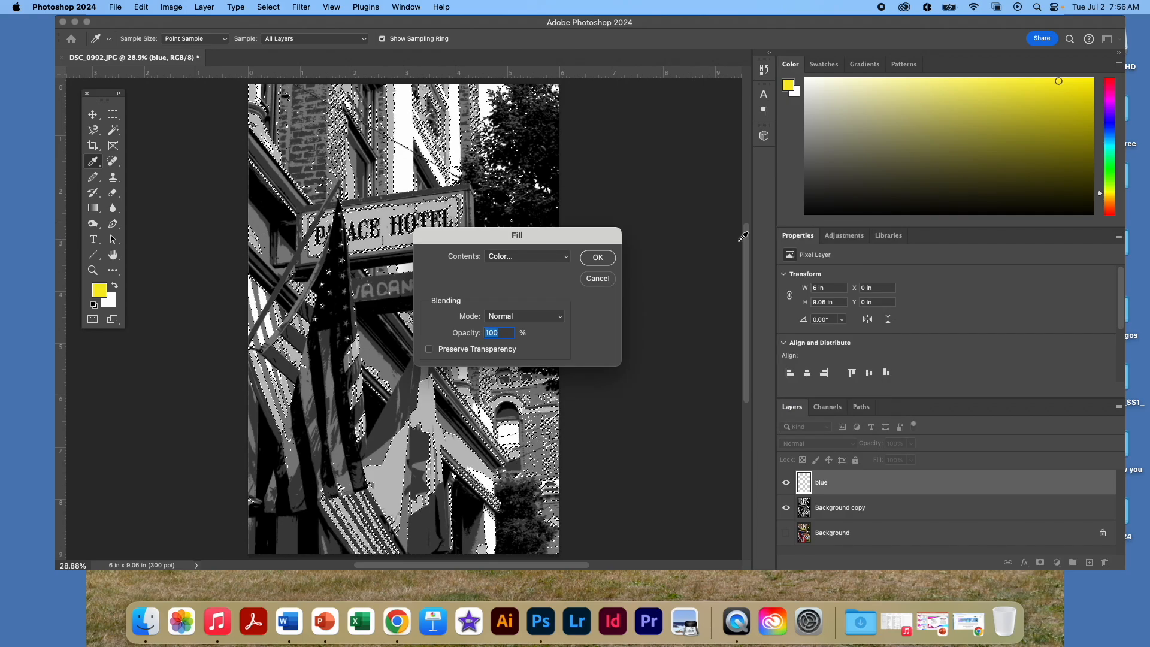
click(599, 258)
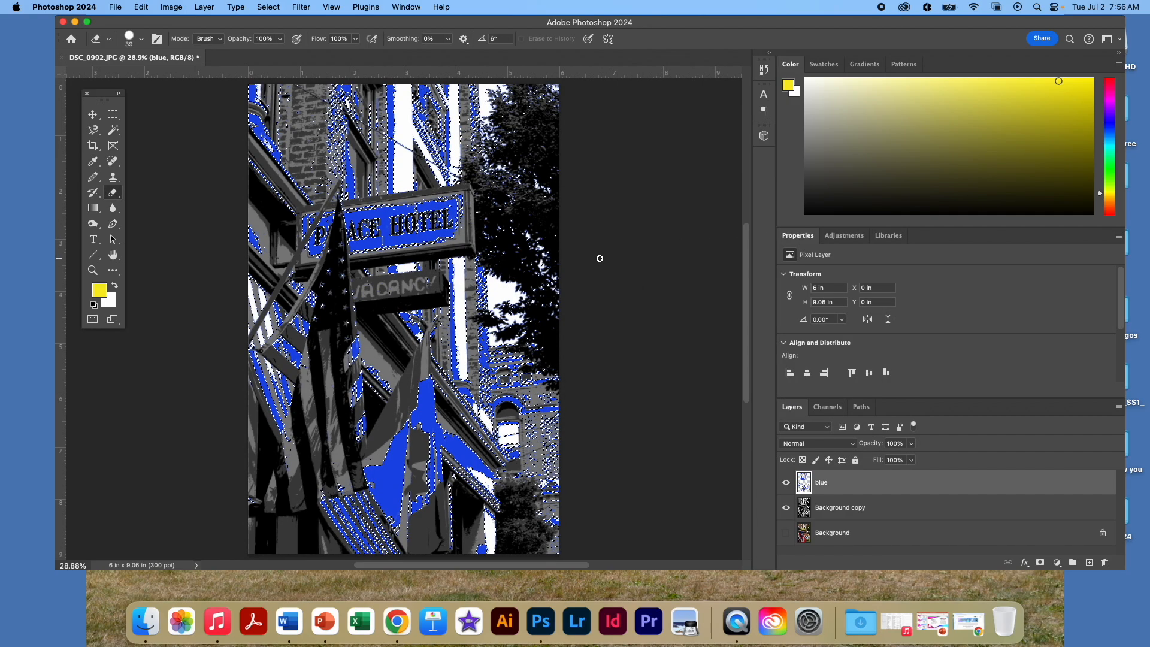
key(e)
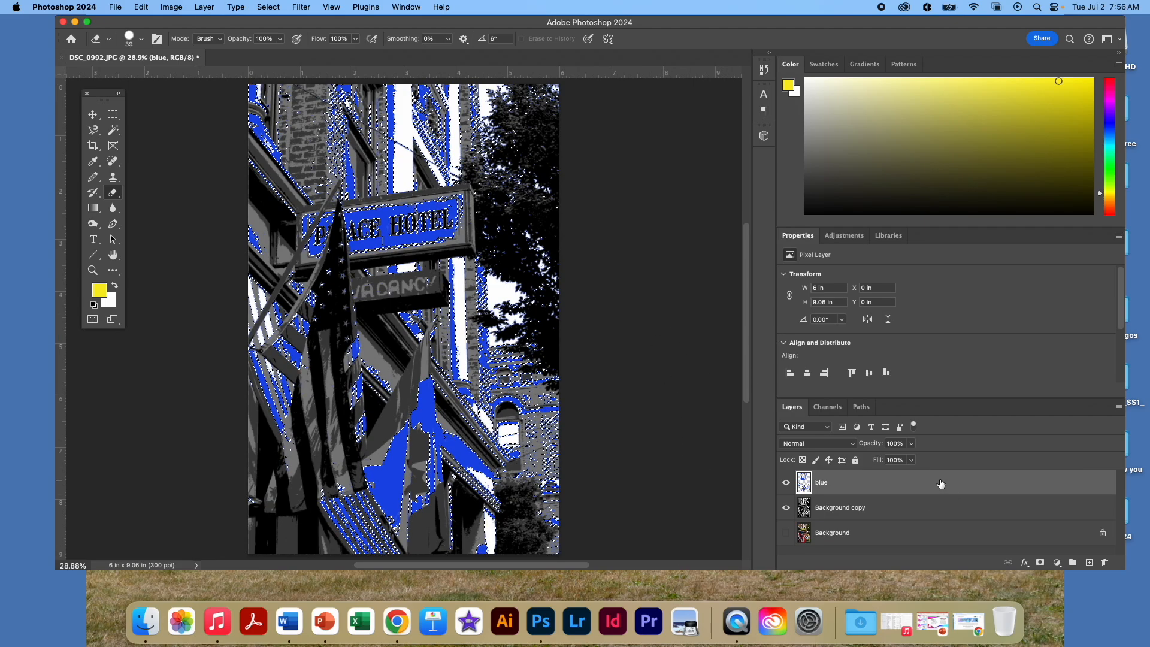
key(super+d)
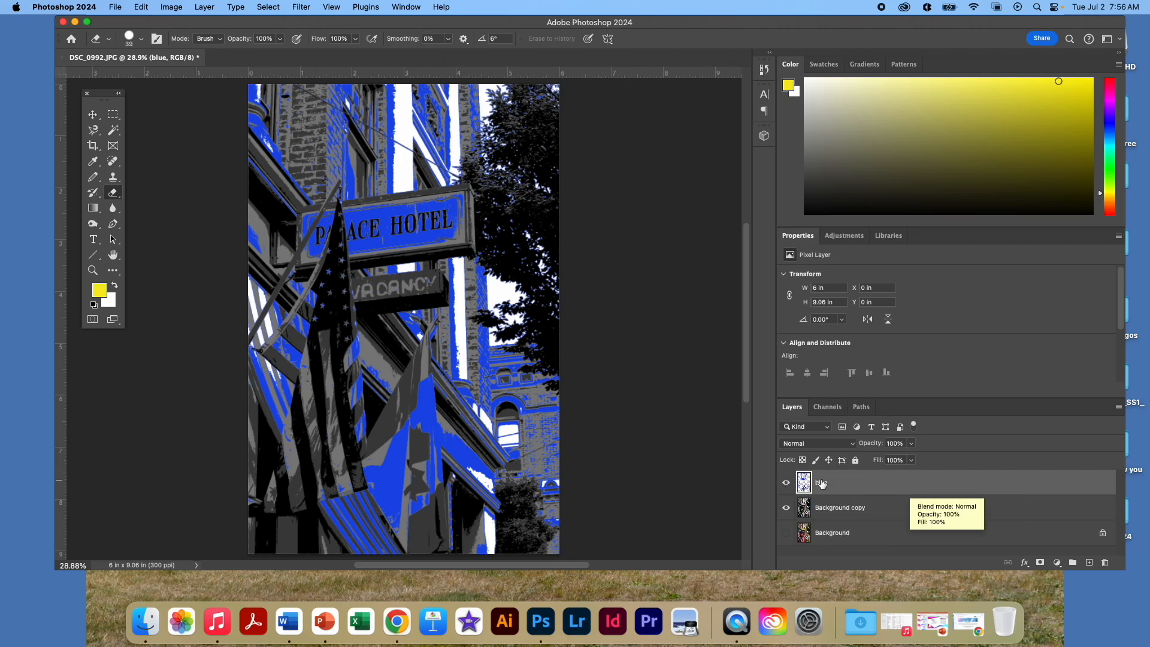
Hide the blue layer and select all similar medium gray areas on Background copy, starting from the Canadian flag with the Magic Wand.
click(785, 483)
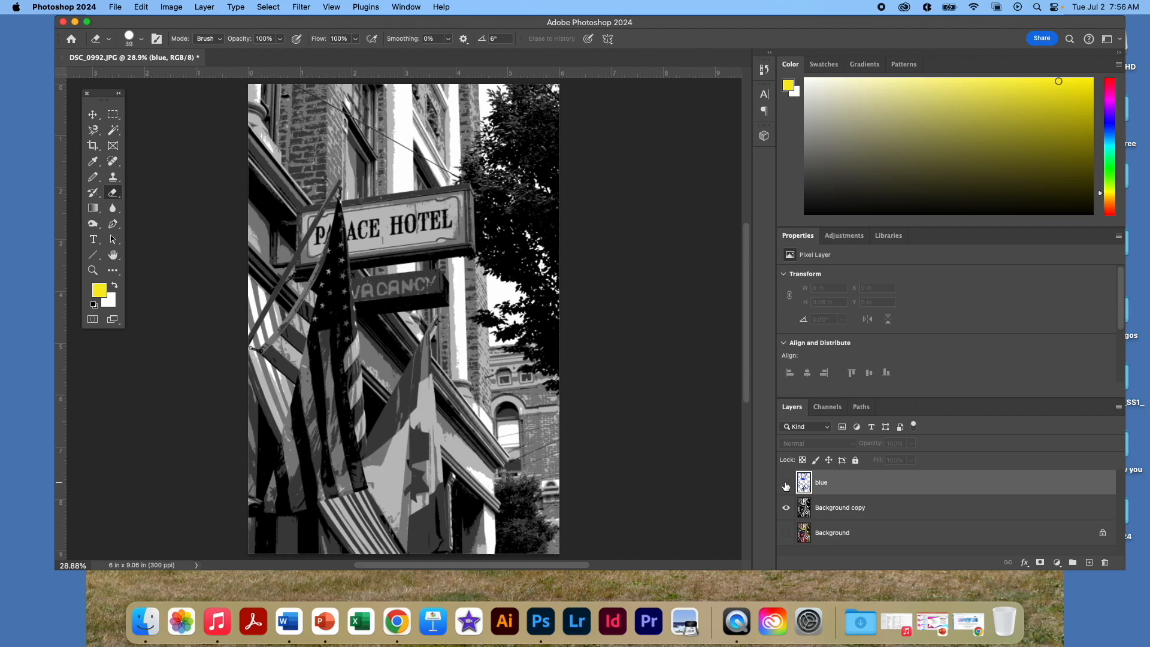
click(895, 512)
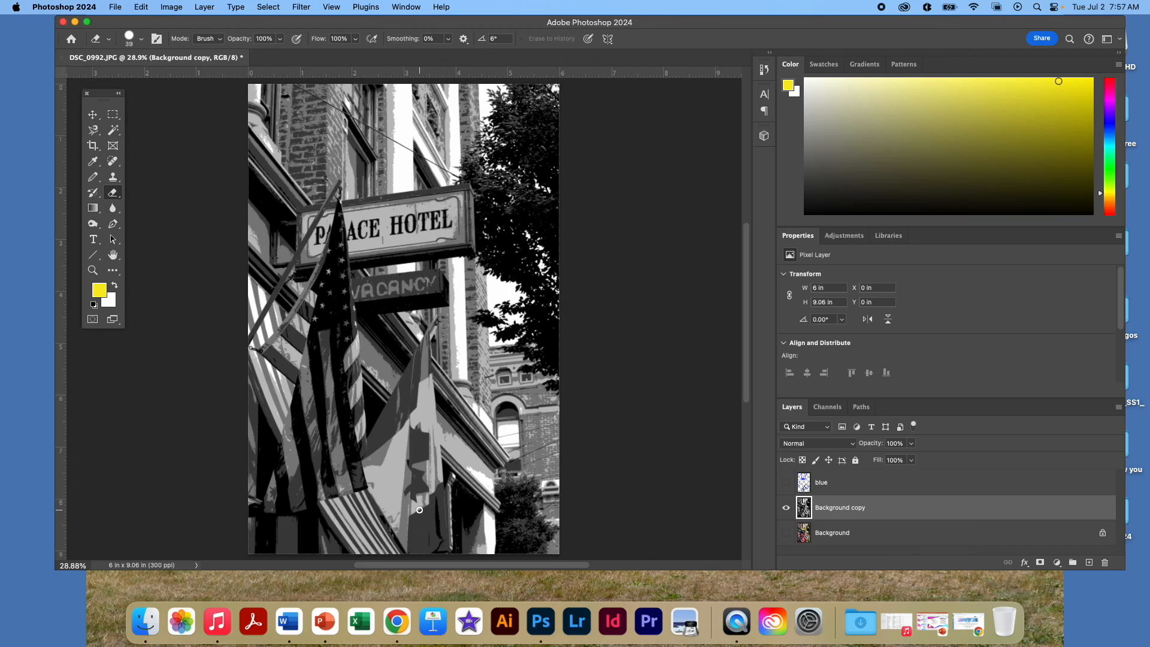
click(113, 130)
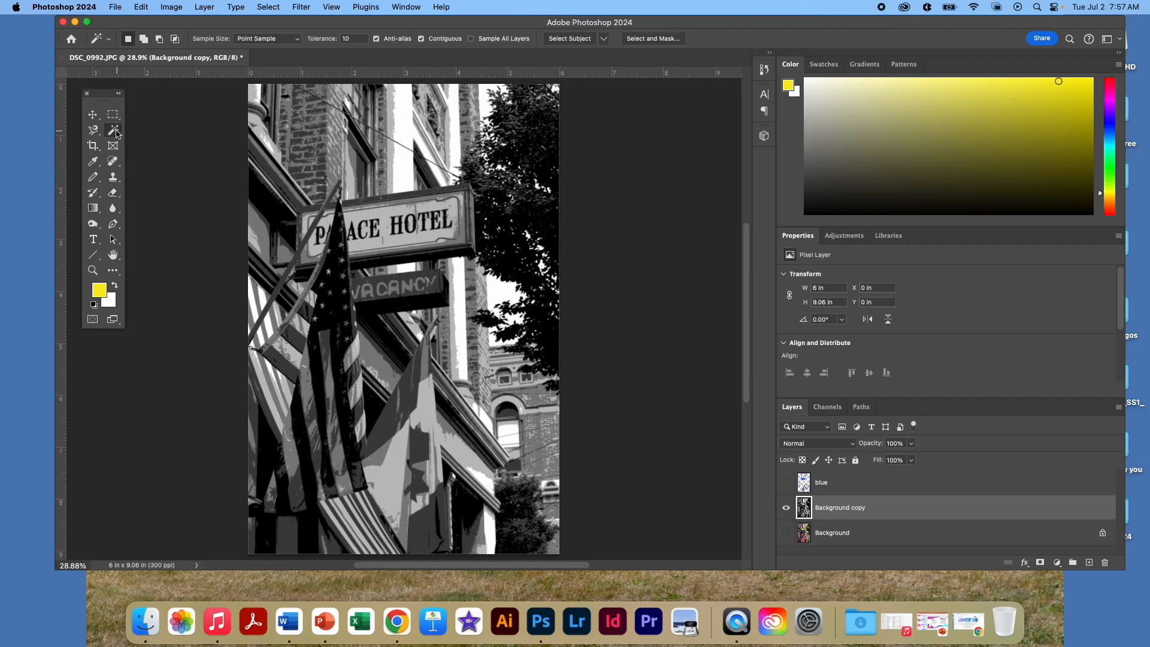
click(424, 371)
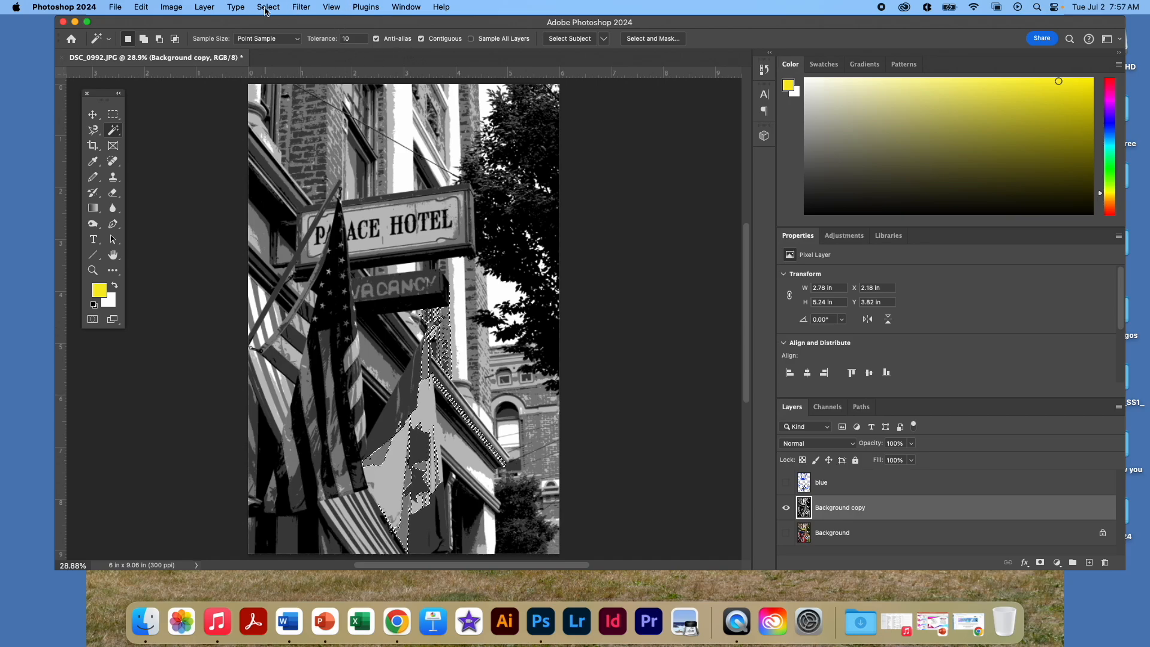
click(266, 9)
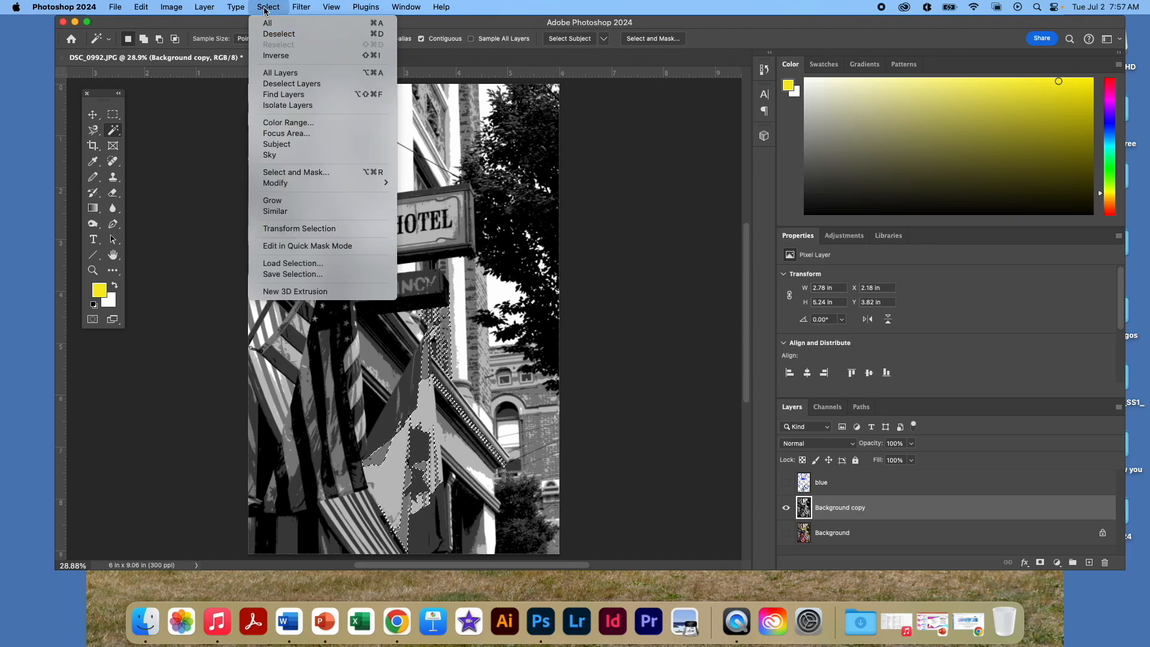
click(317, 212)
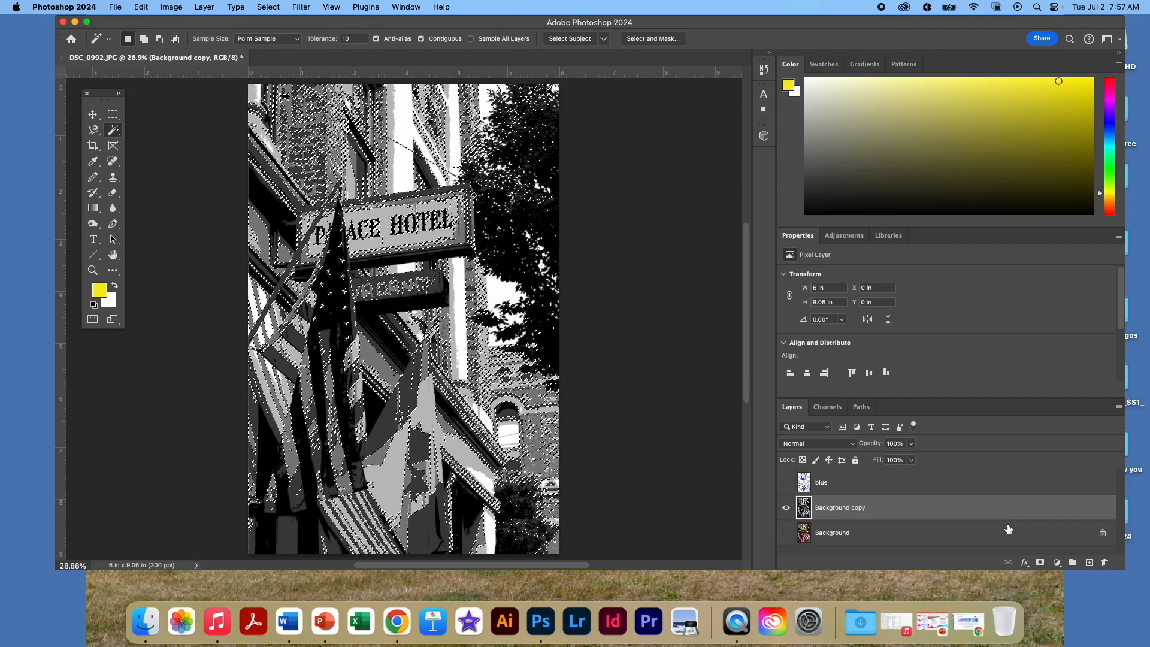
Add a new layer above blue, fill the medium gray selection on it with orange ec8133, and deselect.
click(973, 483)
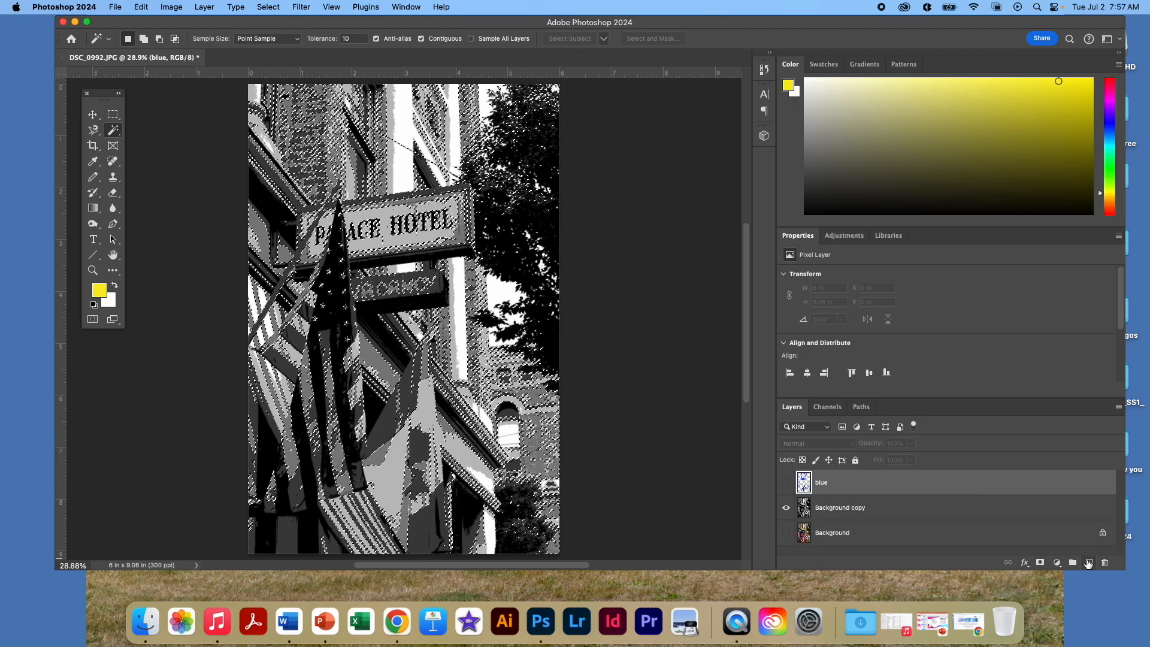
click(1088, 563)
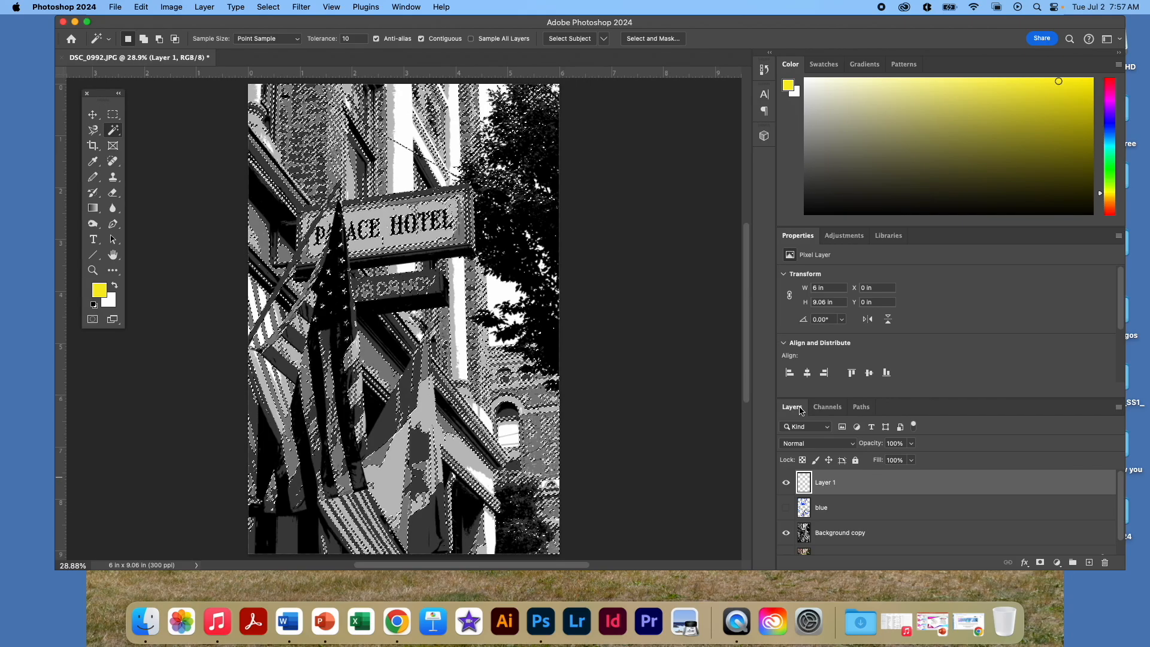
click(167, 8)
mouse_move(142, 8)
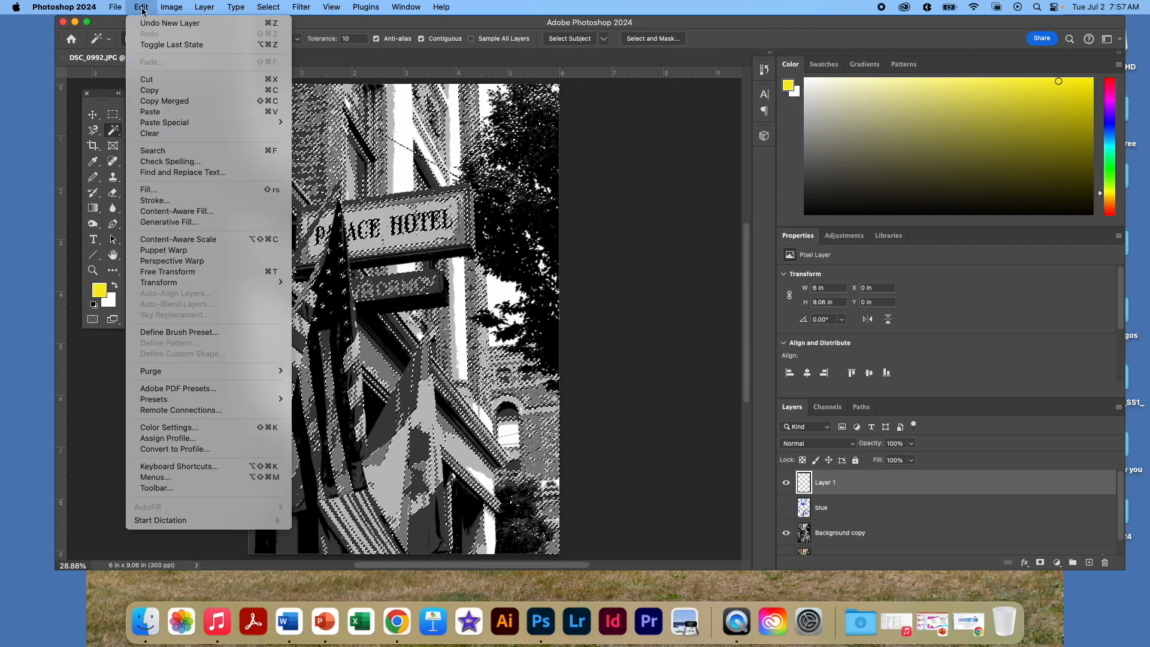
click(166, 192)
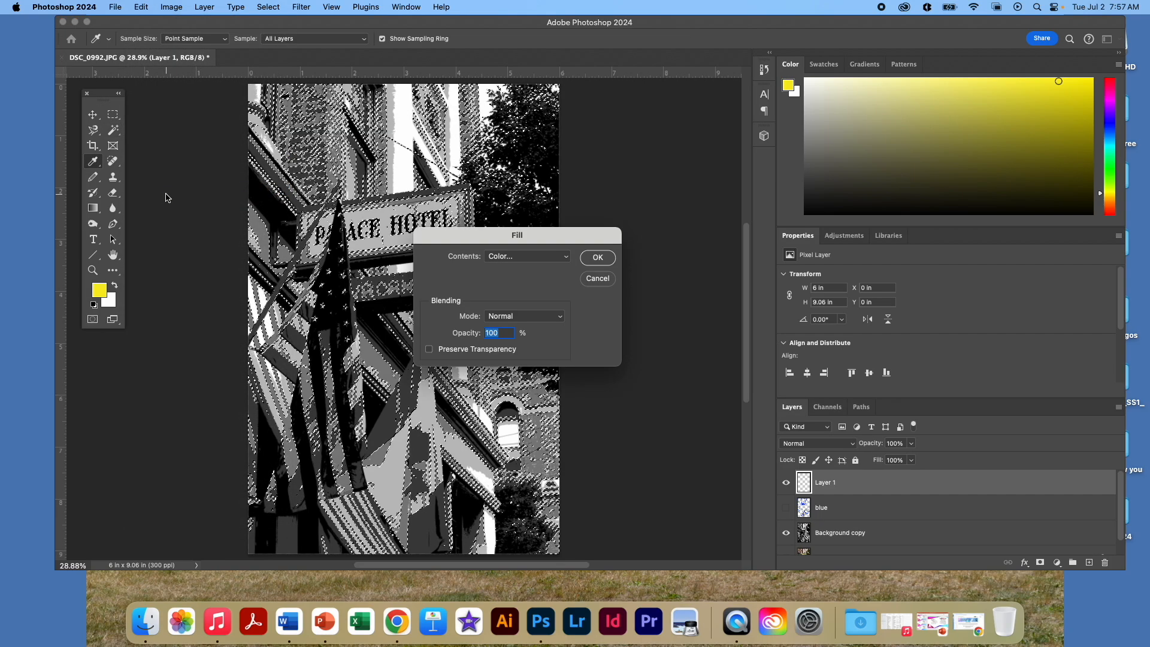
click(525, 262)
click(525, 262)
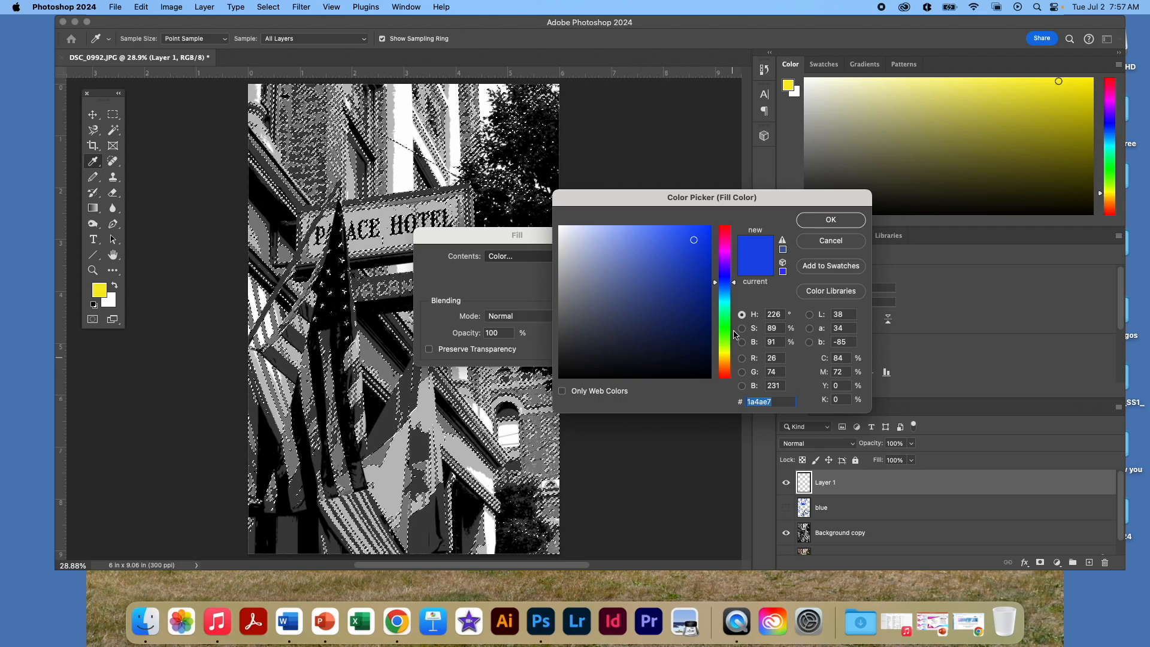
click(725, 368)
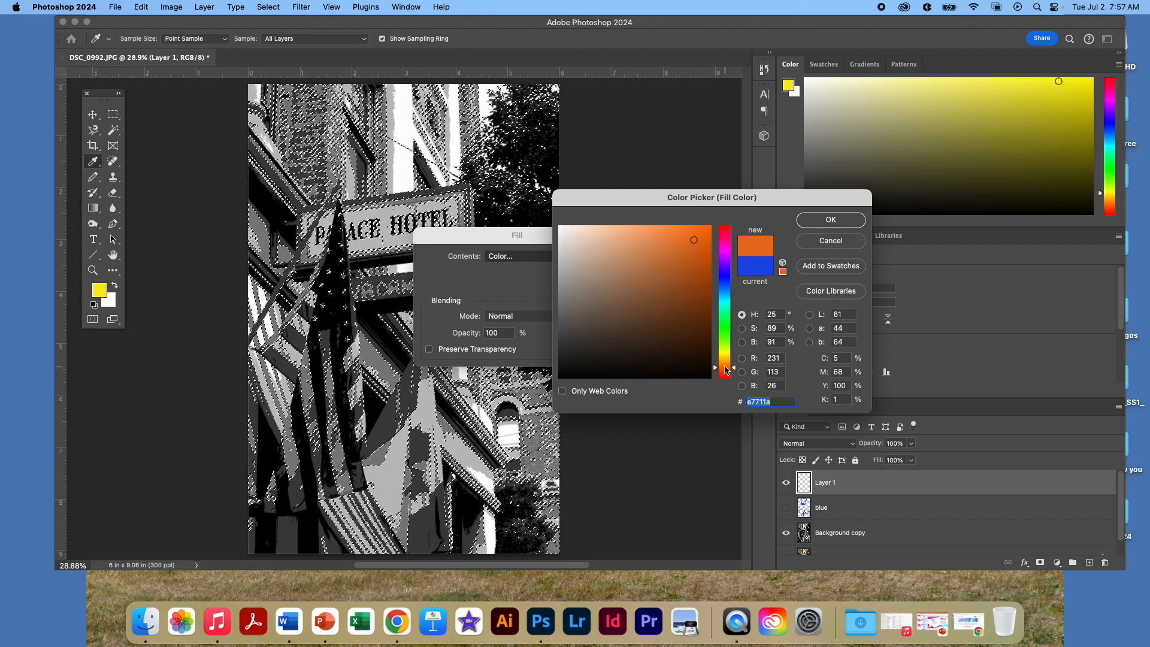
click(675, 240)
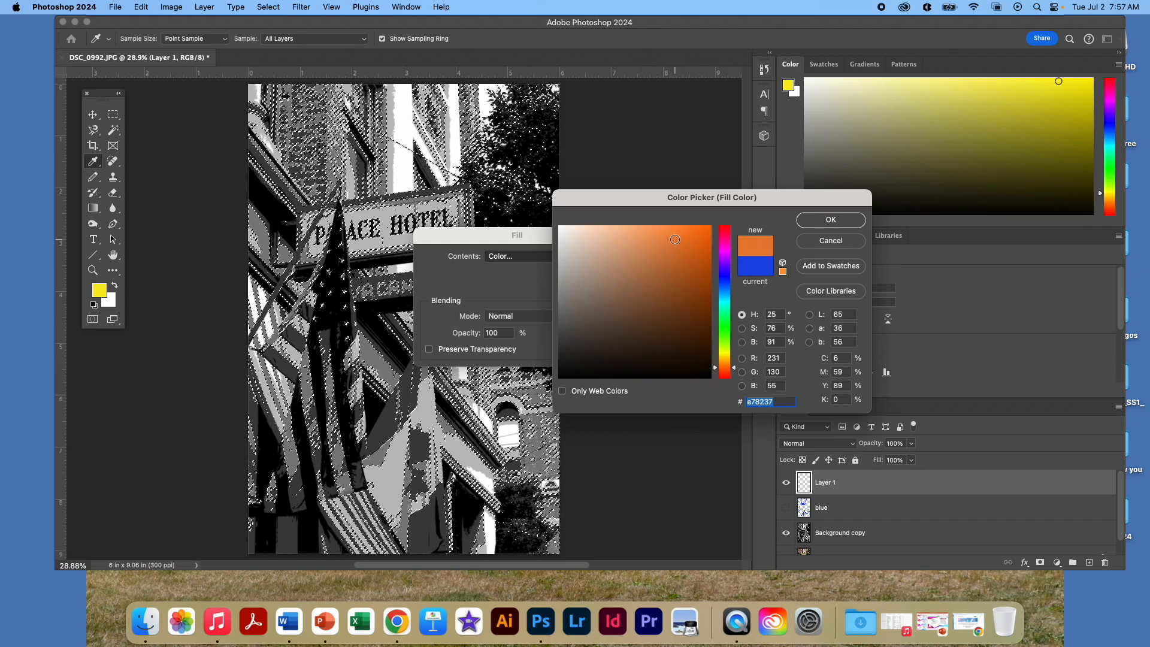
click(678, 236)
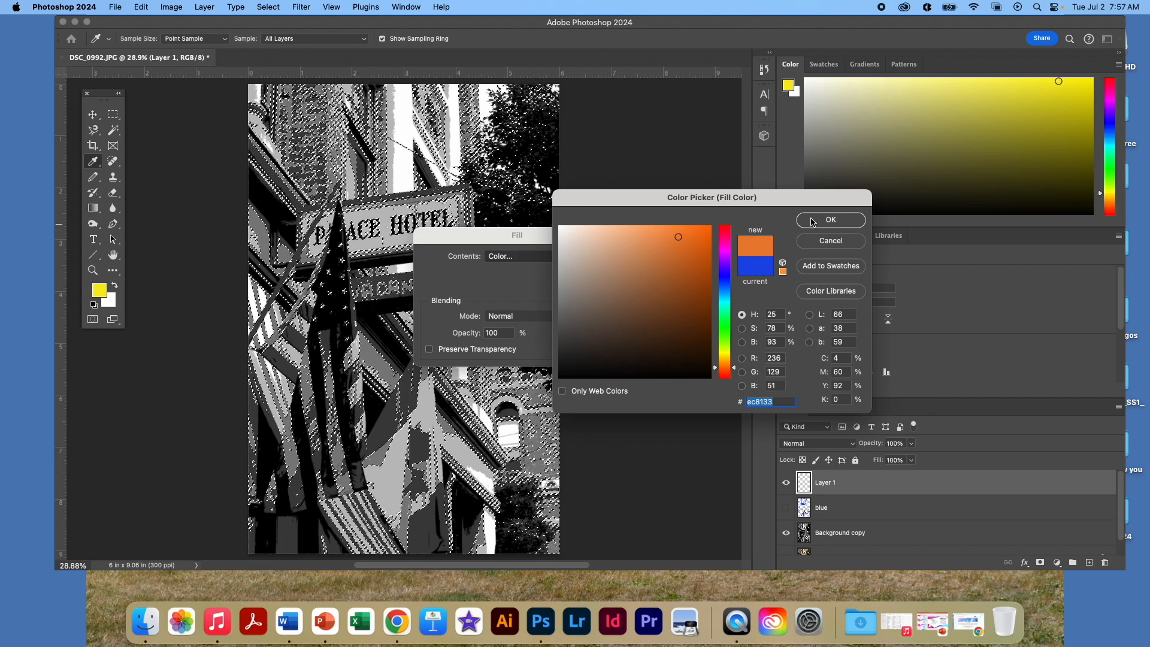
click(812, 221)
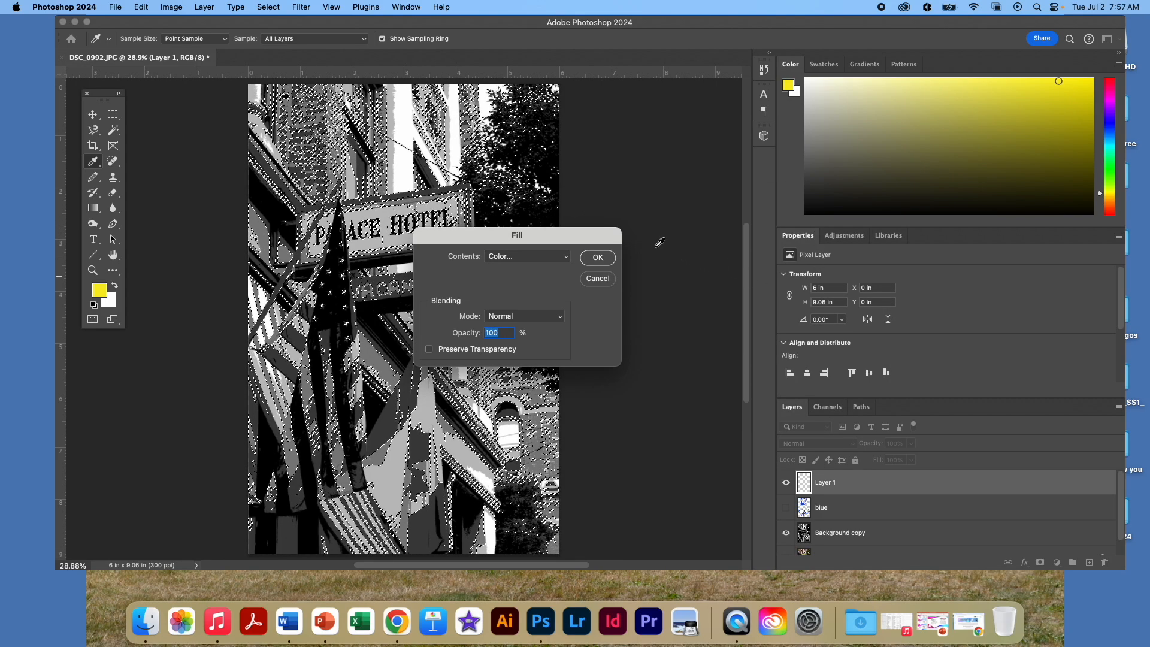
click(597, 257)
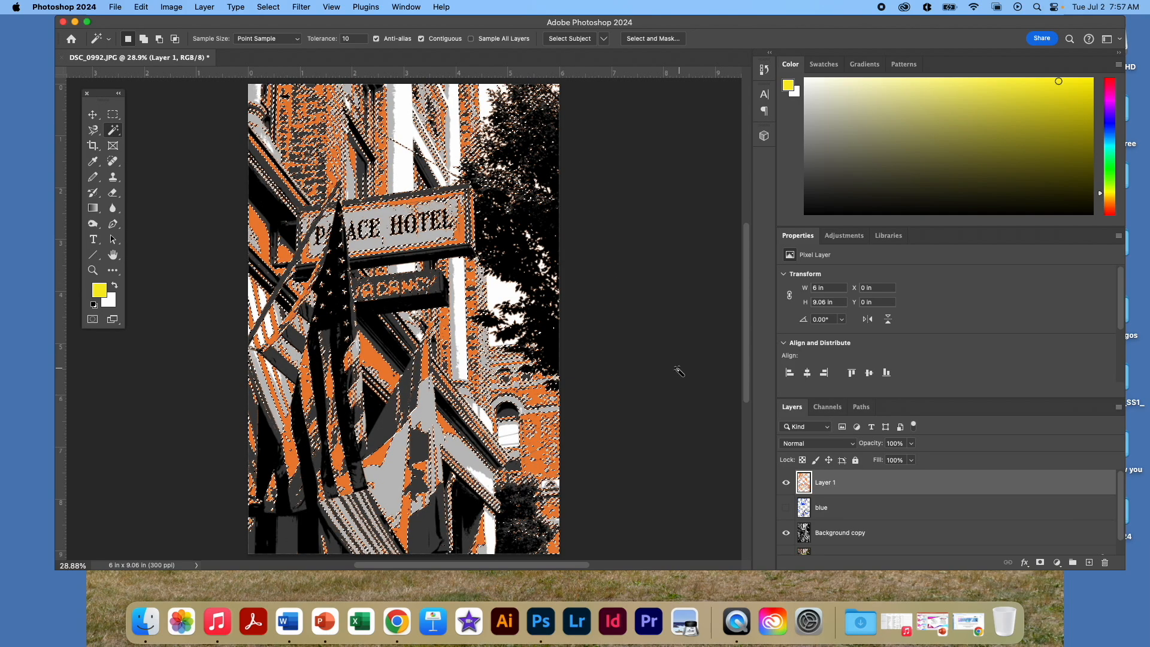
key(super+d)
Show the blue layer temporarily, try the orange layer below it, and restore the original layer order.
click(785, 507)
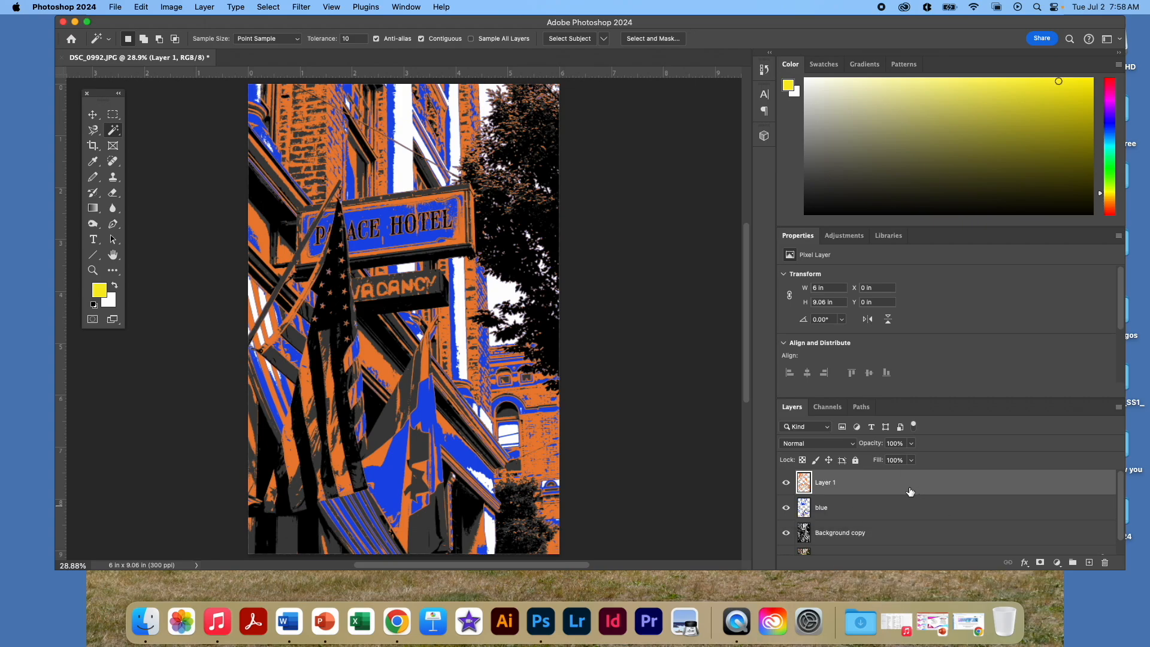
drag(910, 488, 906, 518)
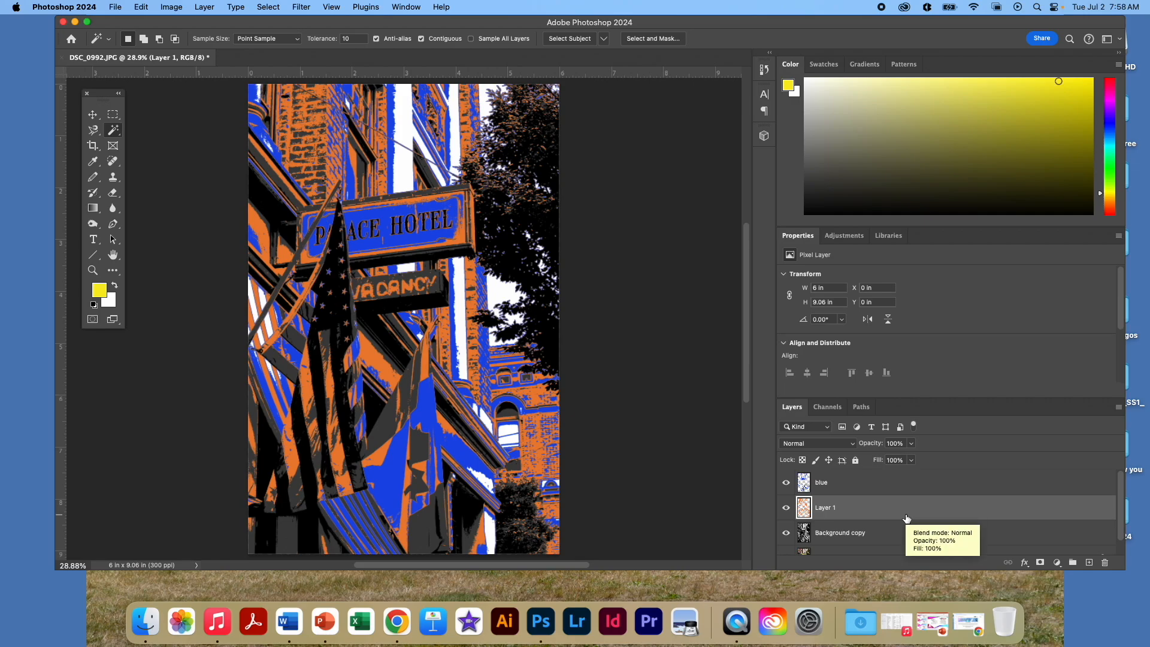
drag(904, 483, 907, 516)
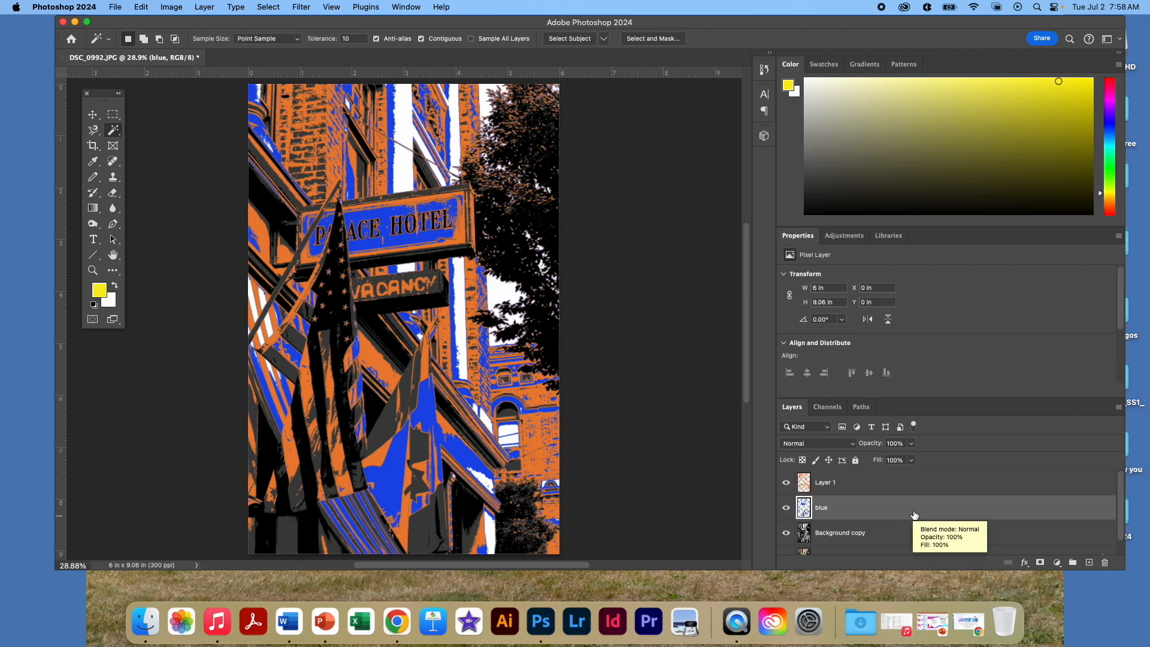
click(786, 507)
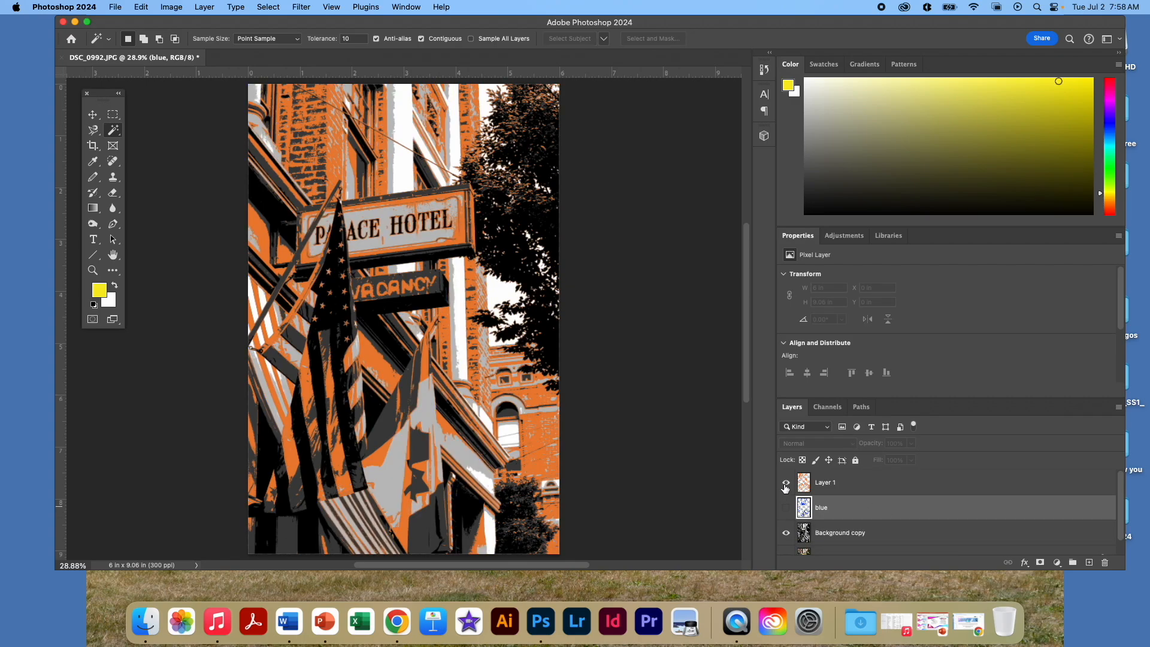
Hide the orange layer and select all similar dark gray areas on Background copy, starting from the Canadian flag with the Magic Wand.
click(785, 484)
click(870, 538)
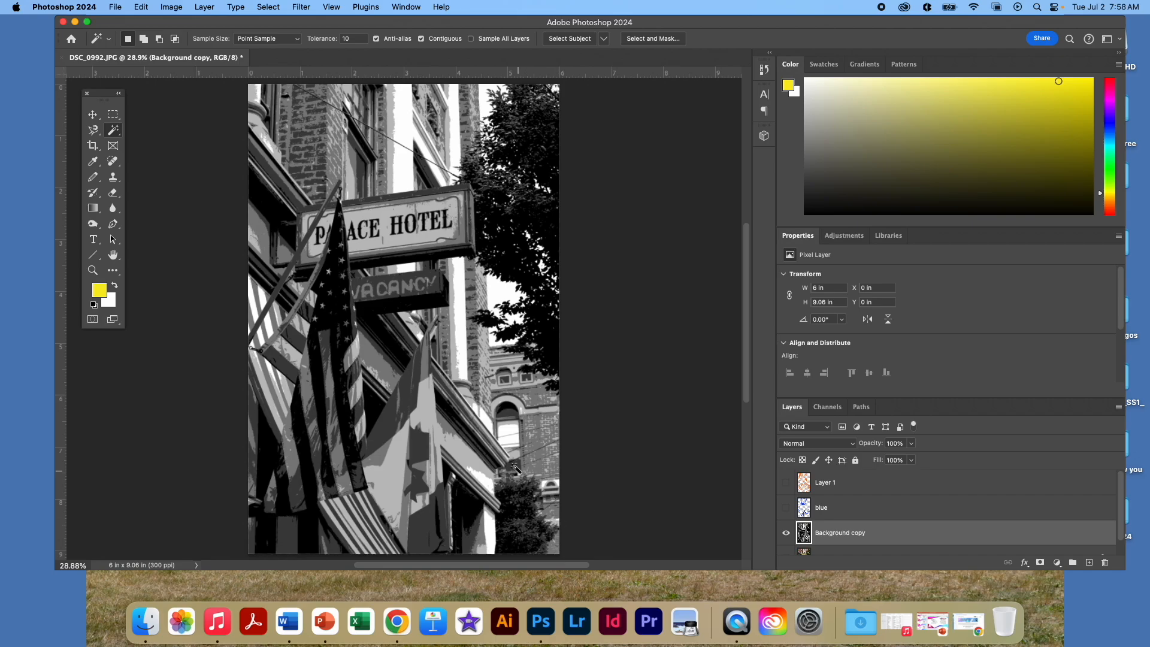
click(420, 447)
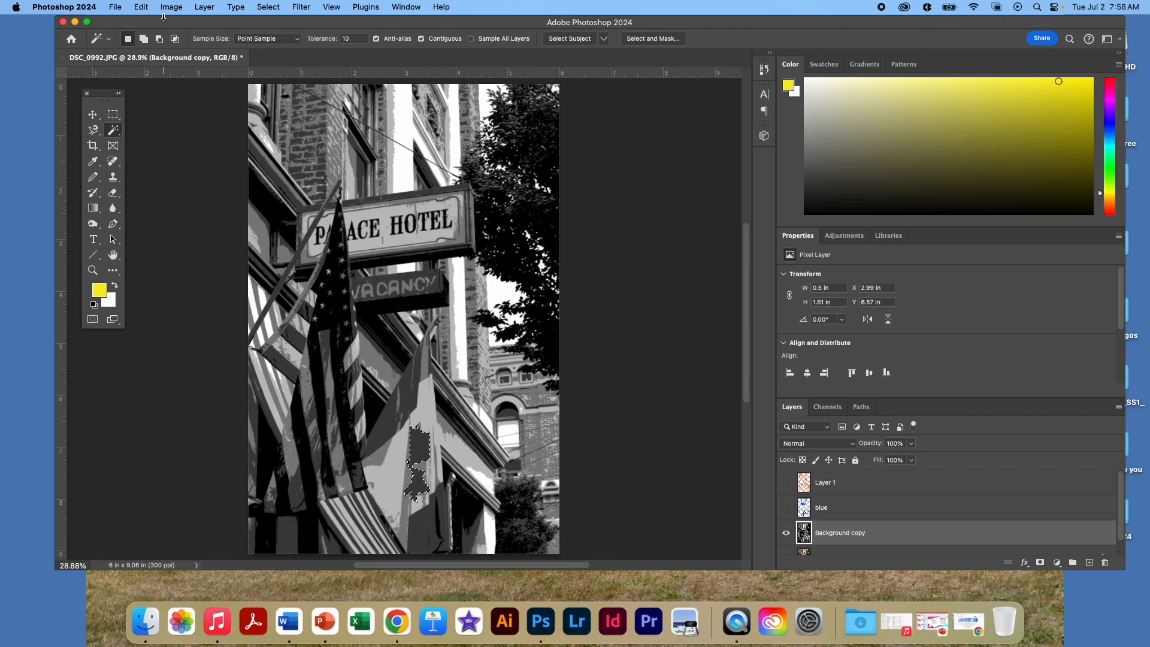
click(276, 8)
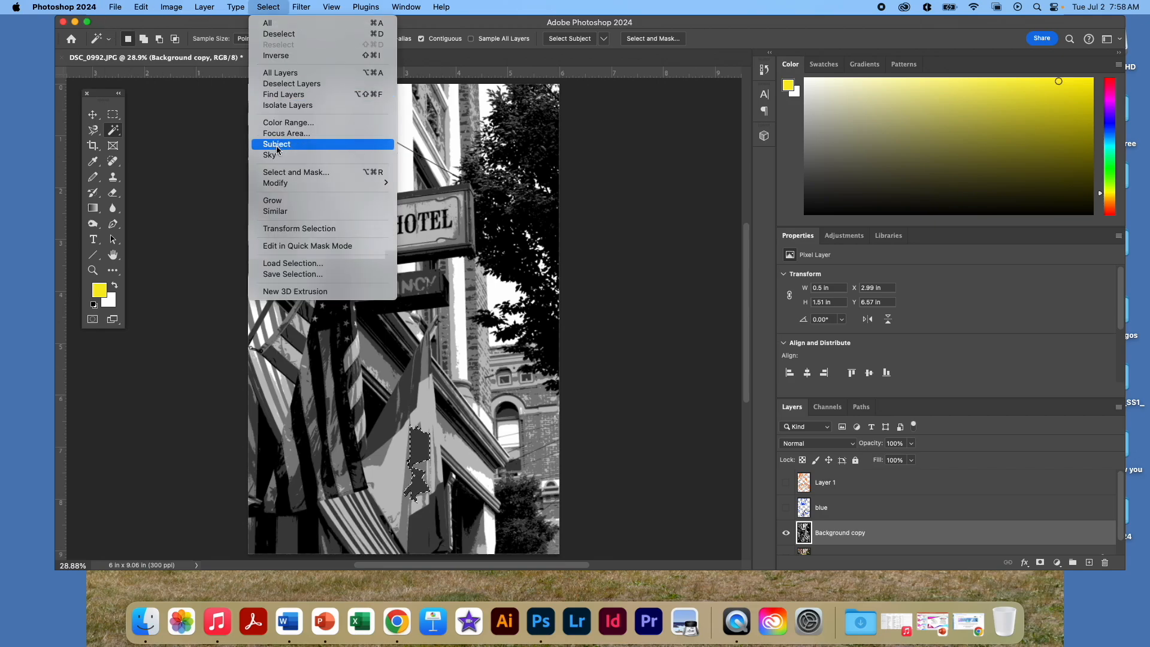
click(301, 213)
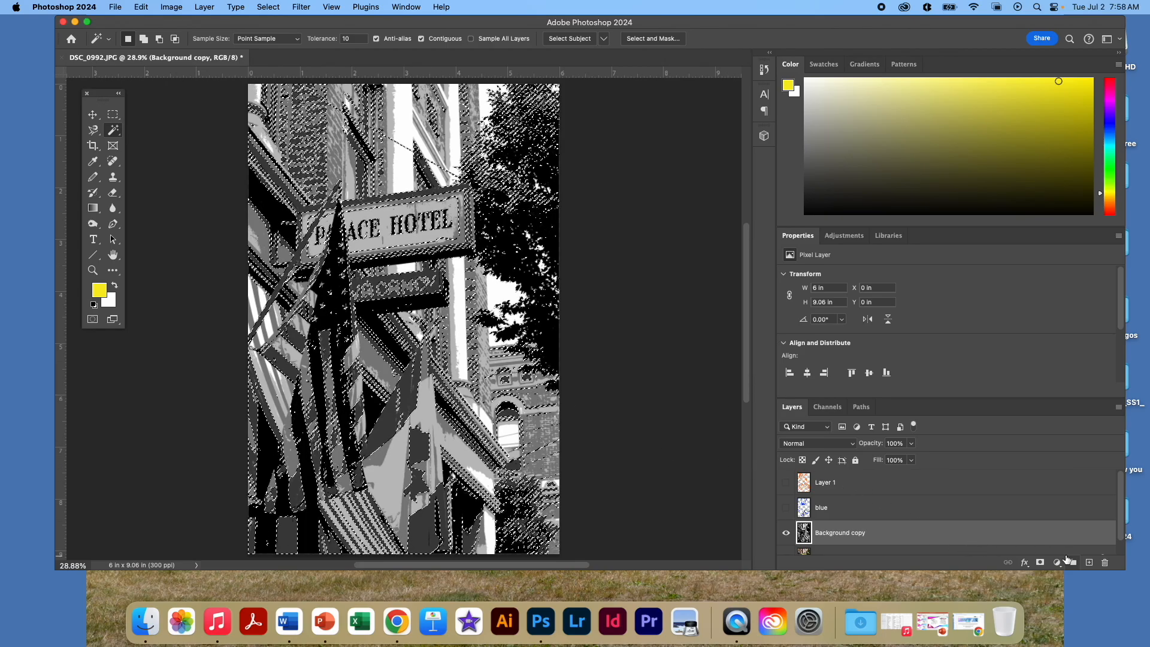
Add a new layer above the orange layer, fill the dark gray selection on it with yellow f9f117, and deselect.
click(988, 482)
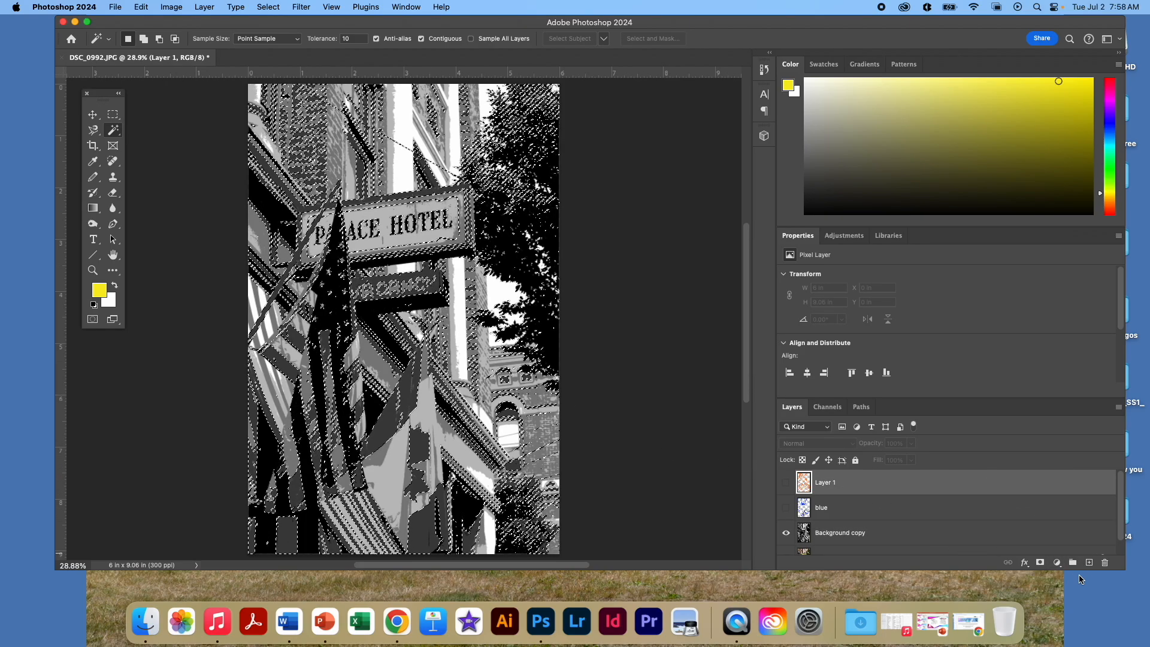
click(1089, 562)
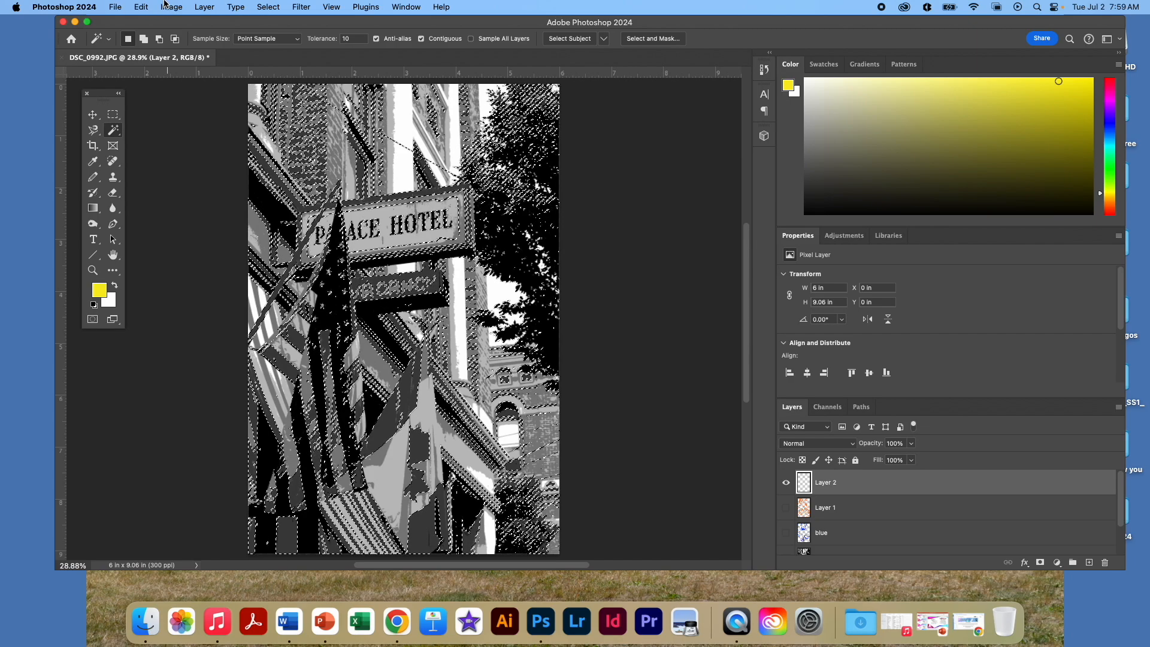
click(141, 7)
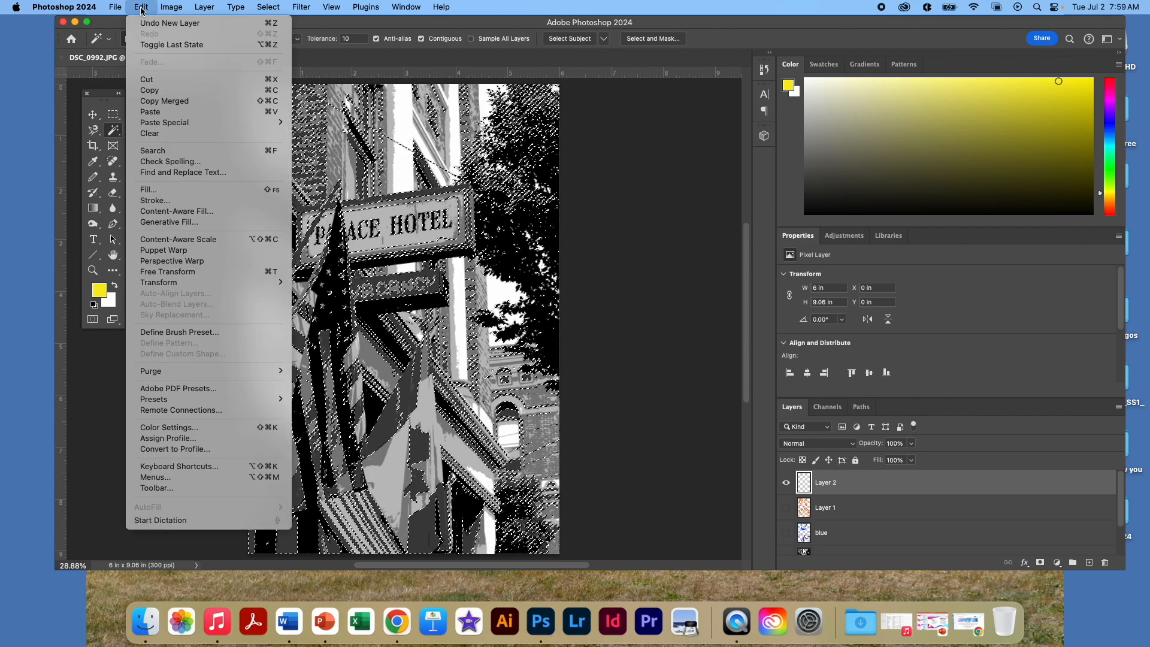
click(179, 190)
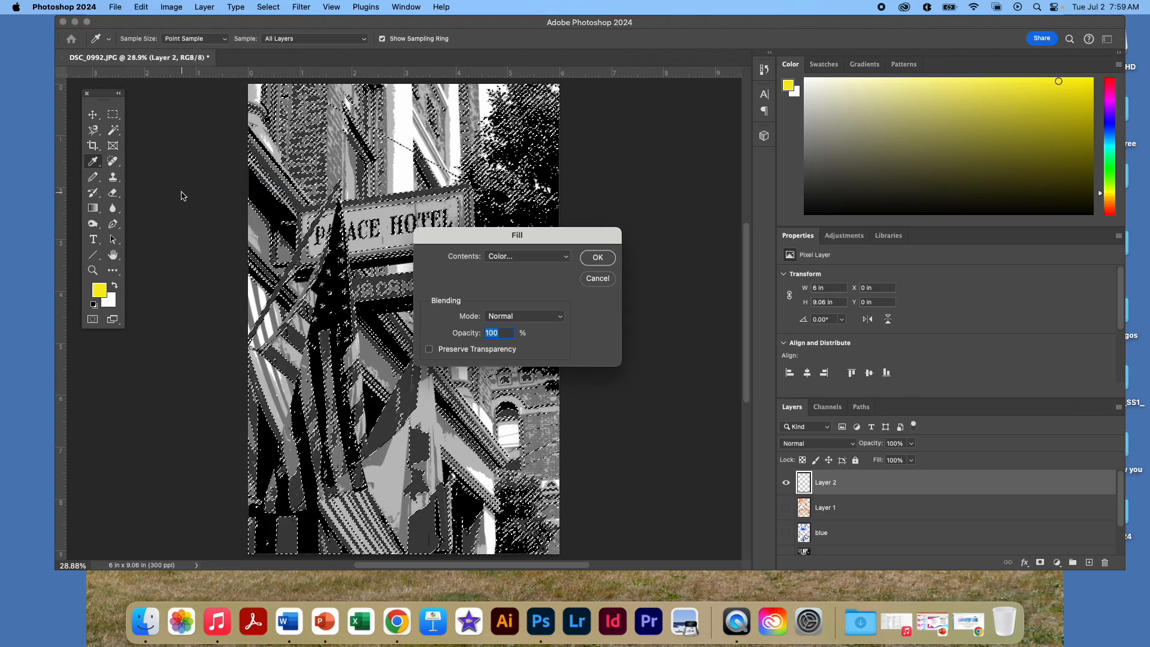
click(544, 263)
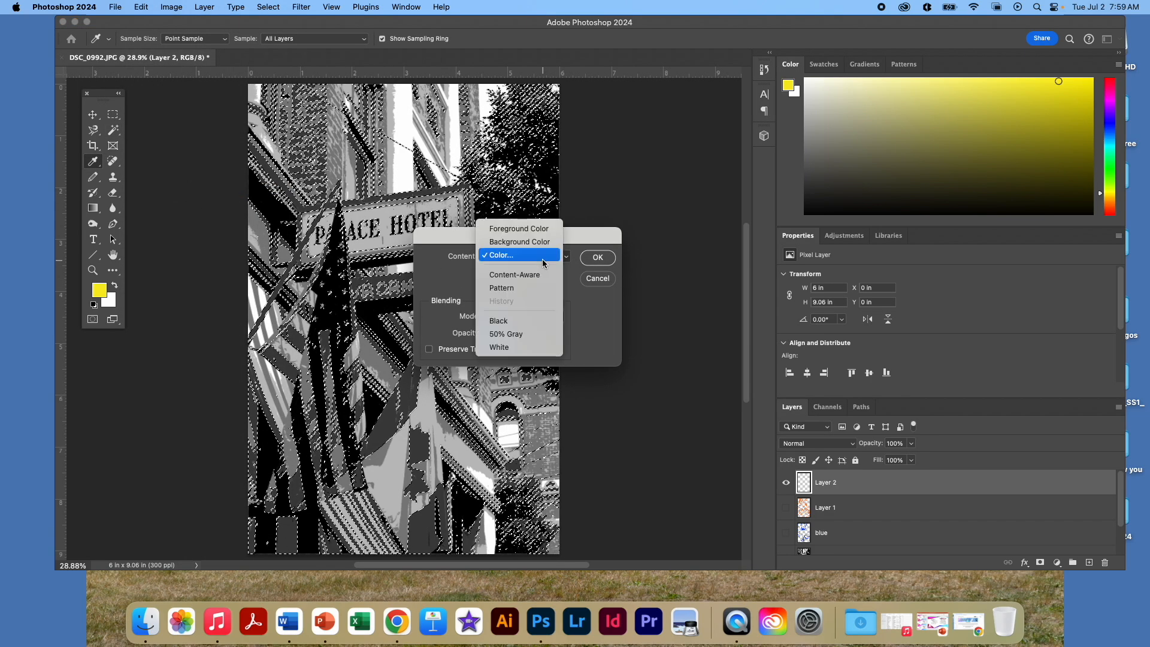
click(543, 262)
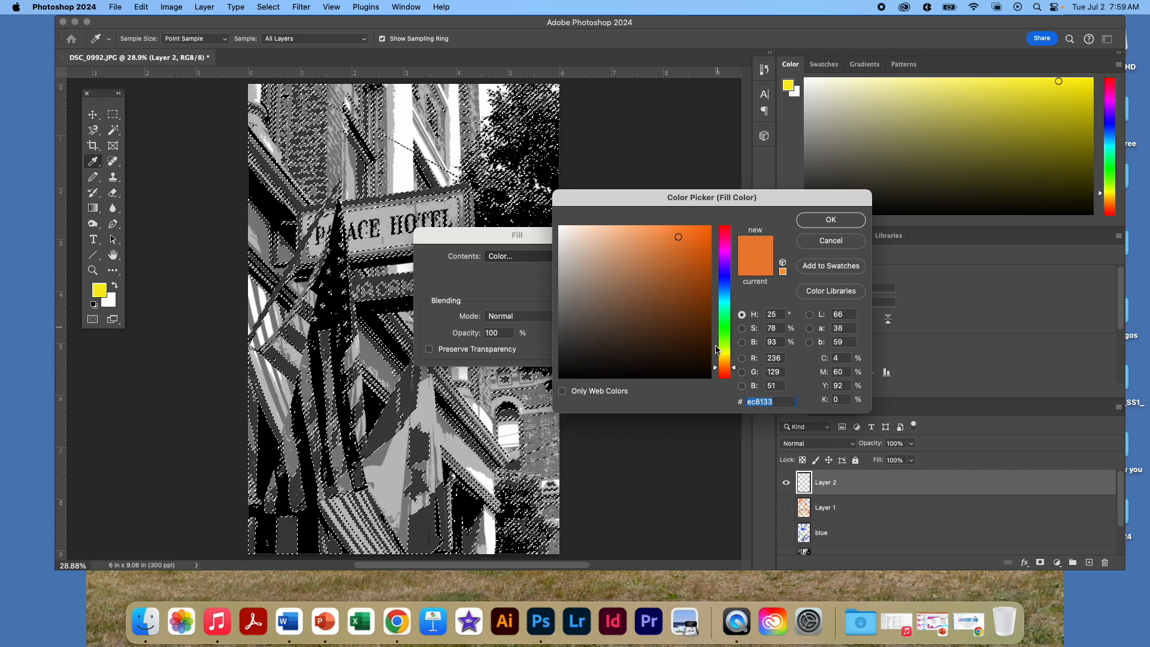
drag(734, 372, 734, 355)
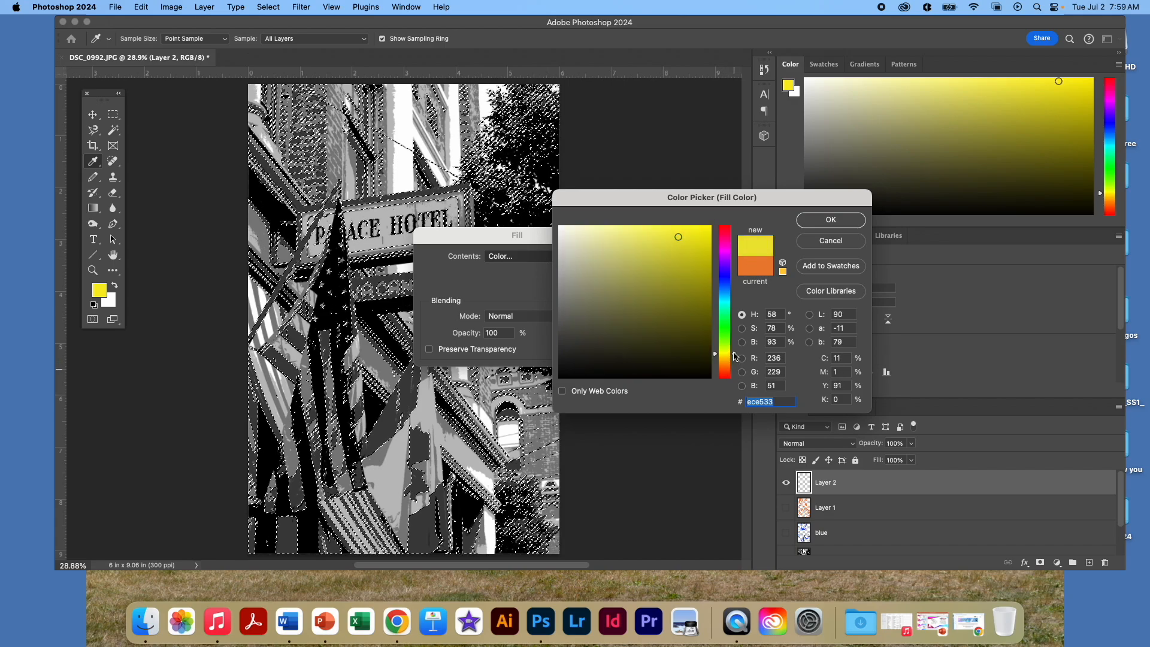
click(826, 220)
click(601, 257)
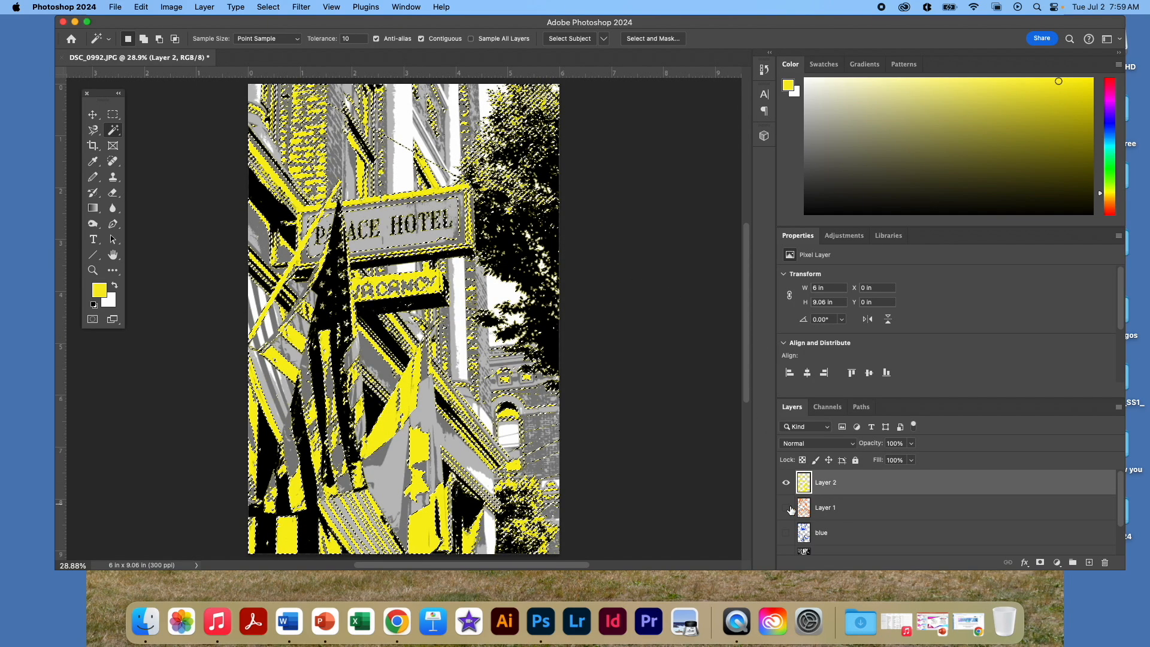
key(super+d)
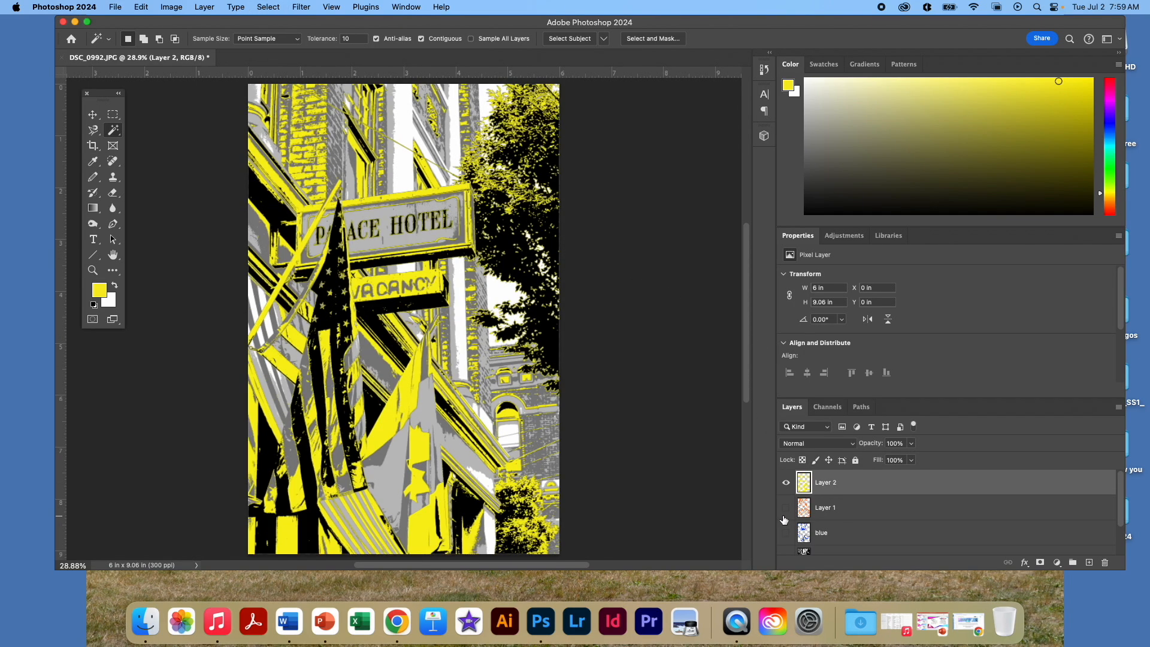
Hide the yellow layer and select all similar black areas on Background copy, starting from the American flag with the Magic Wand.
click(785, 482)
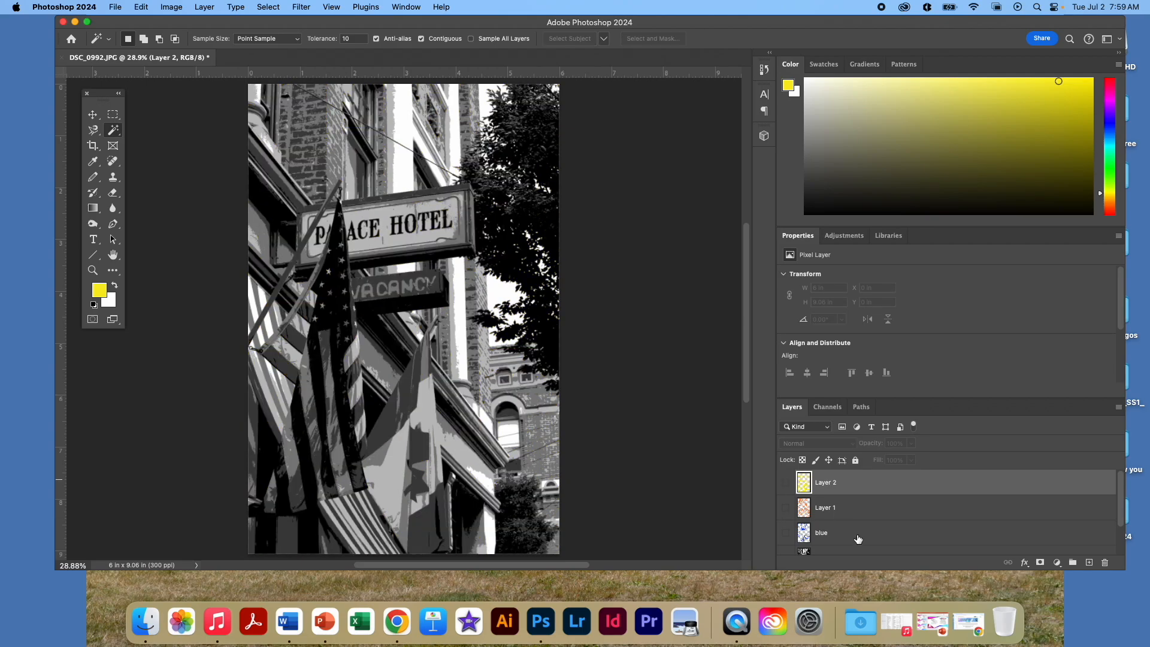
scroll(925, 536, down, 2)
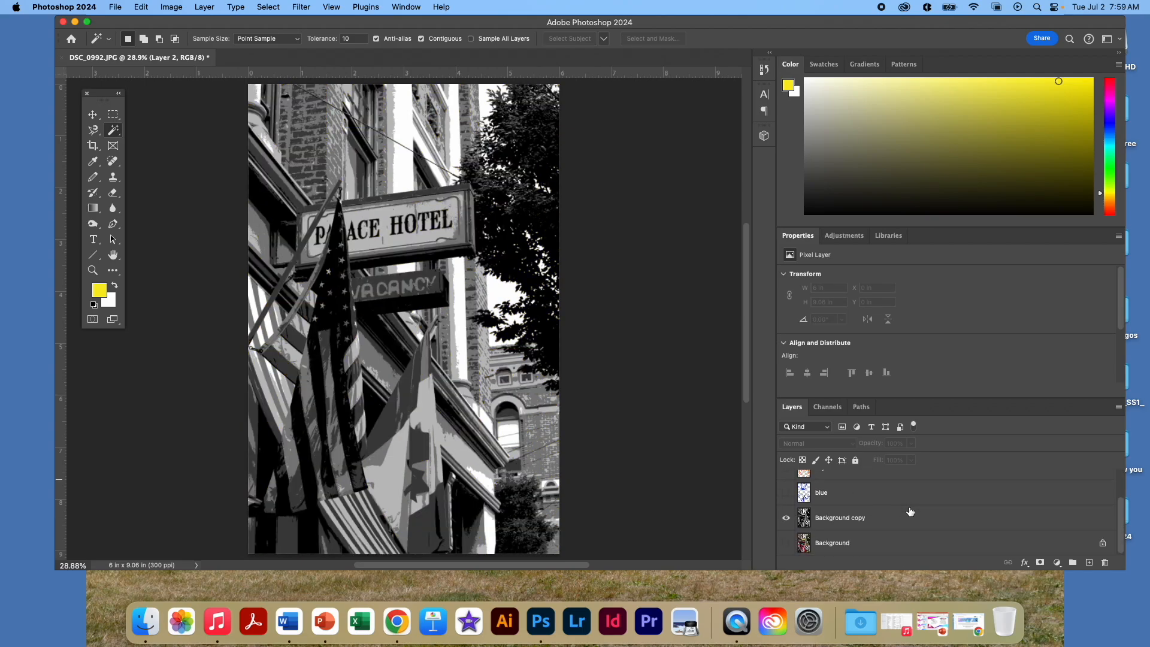
click(910, 511)
click(346, 308)
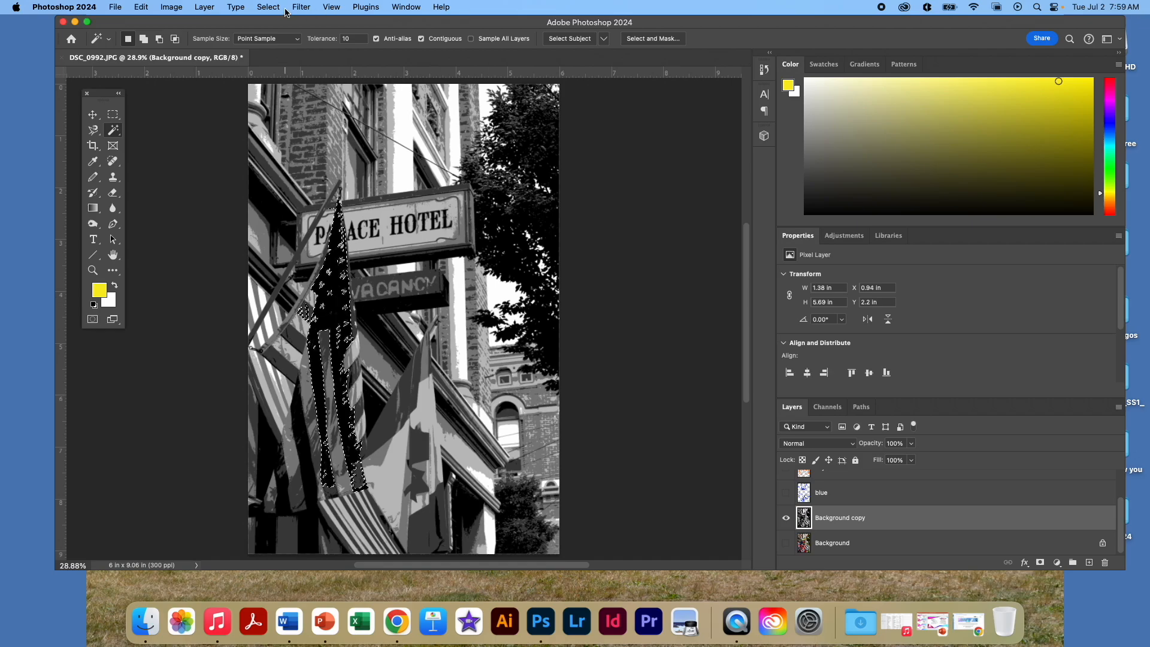
click(267, 8)
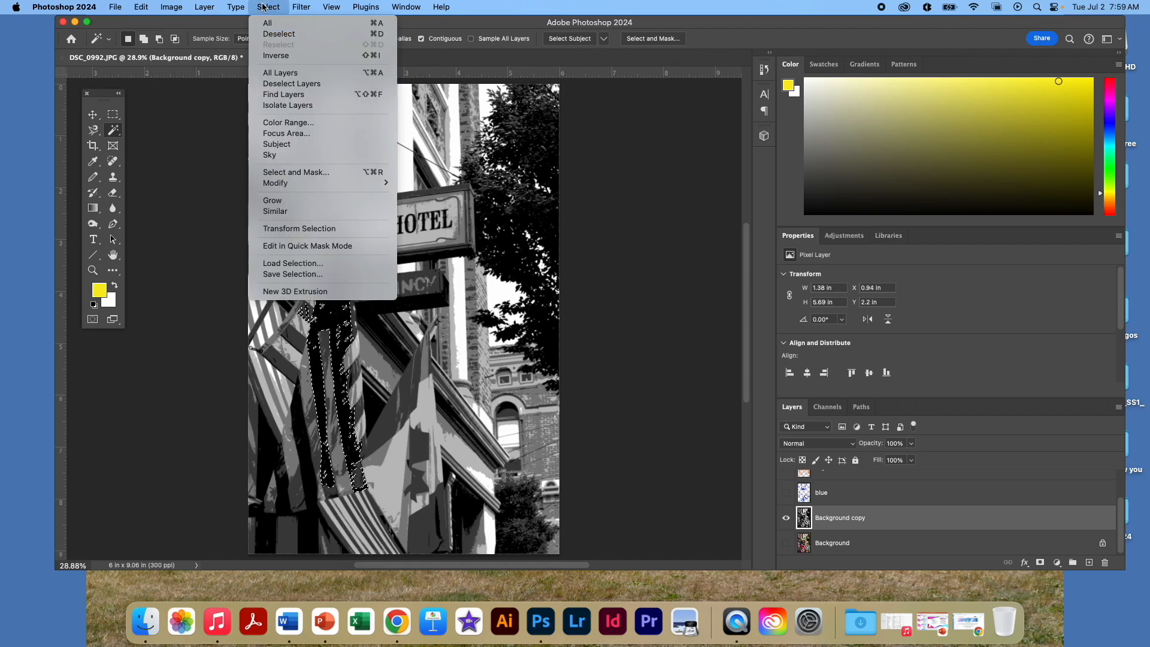
click(337, 211)
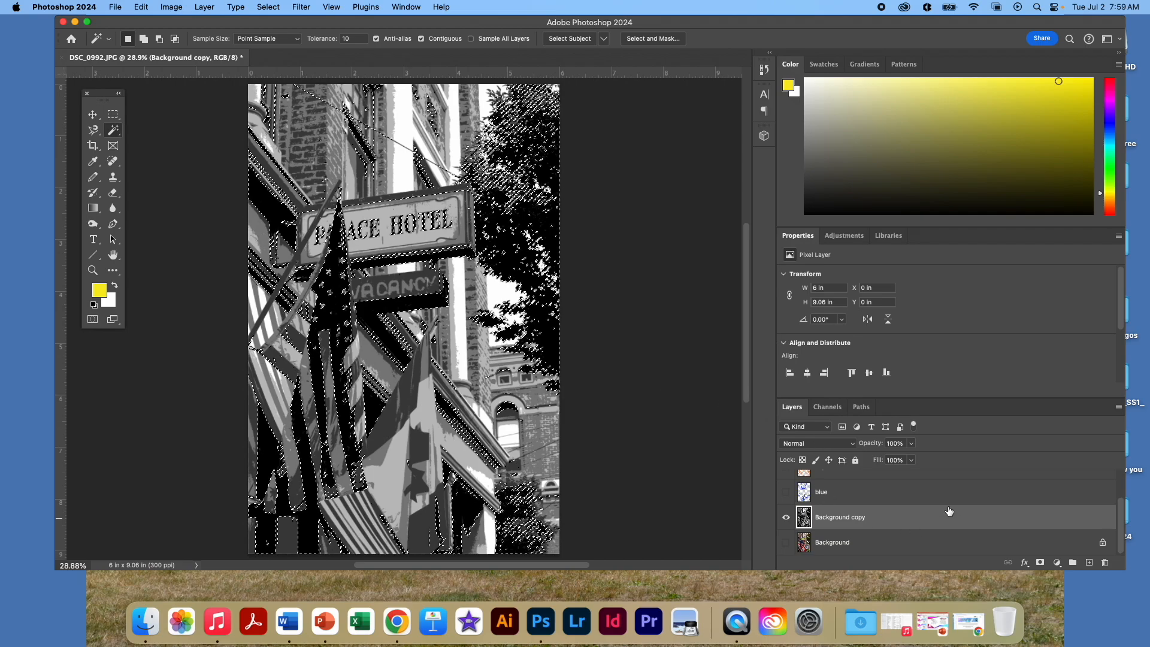
Add a new layer above the yellow layer for the black selection.
scroll(940, 497, up, 2)
click(928, 484)
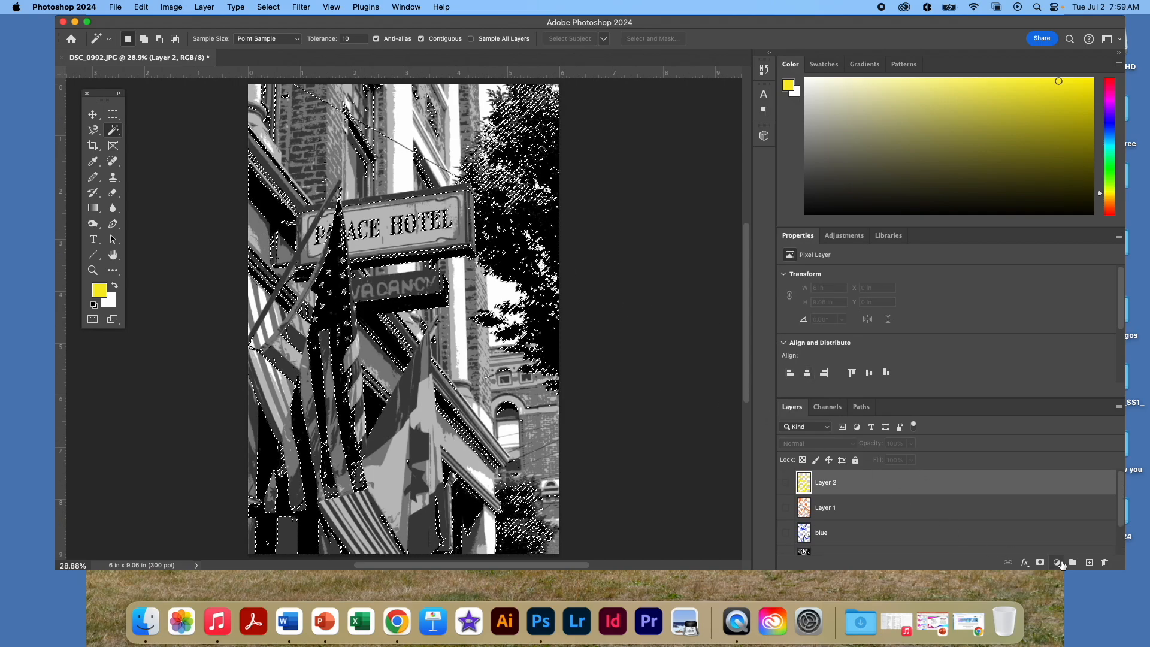
click(1089, 562)
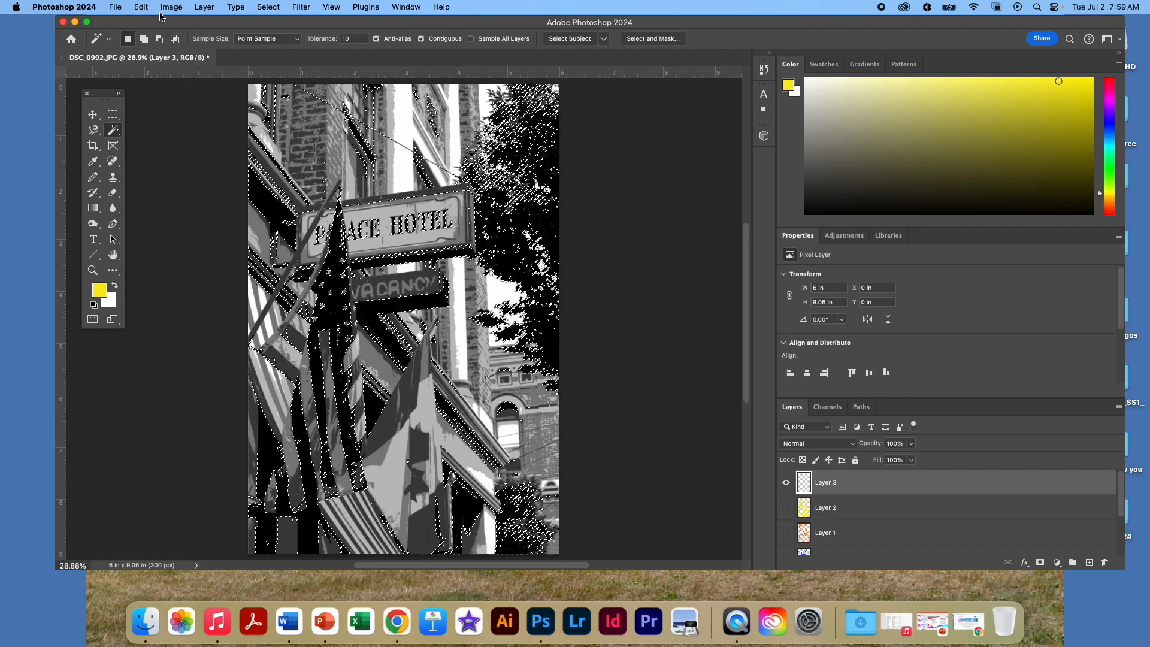
Fill the selected black areas on the new layer with green 3ff32c at 100% opacity in Normal mode, and deselect.
click(261, 7)
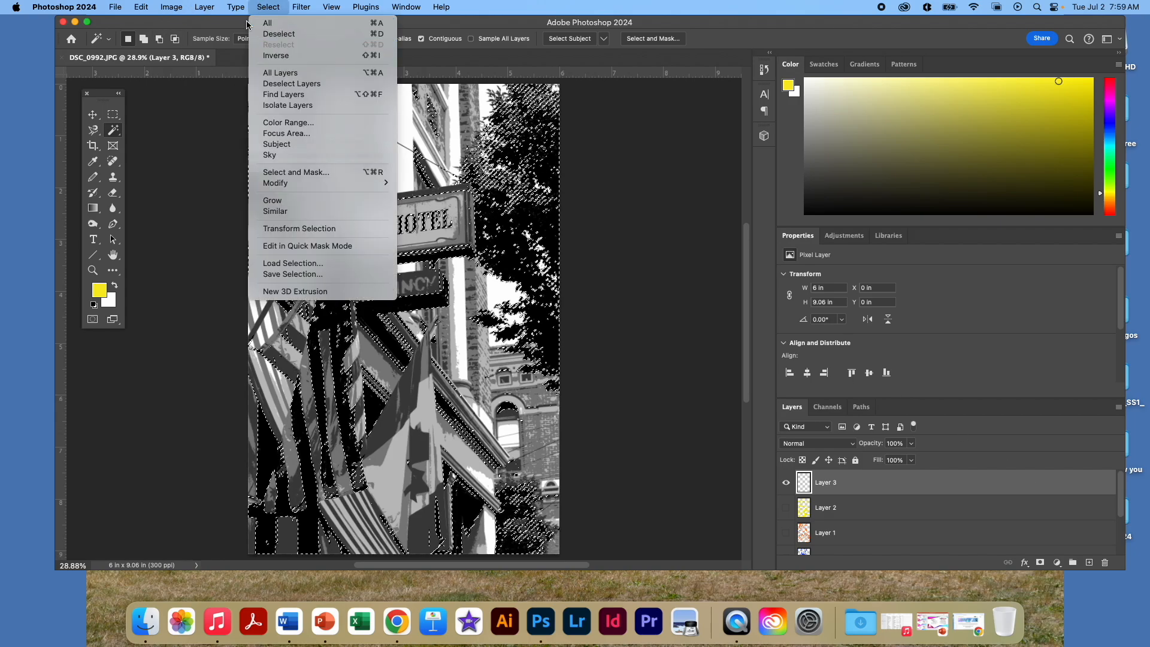
mouse_move(143, 8)
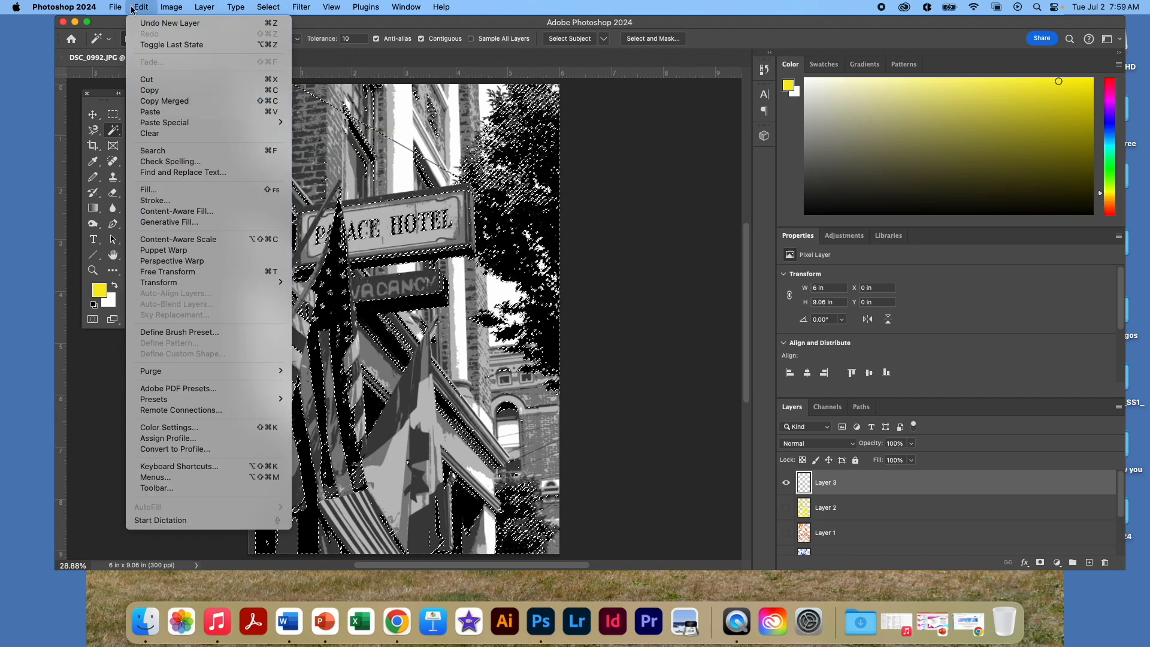
click(168, 190)
click(546, 258)
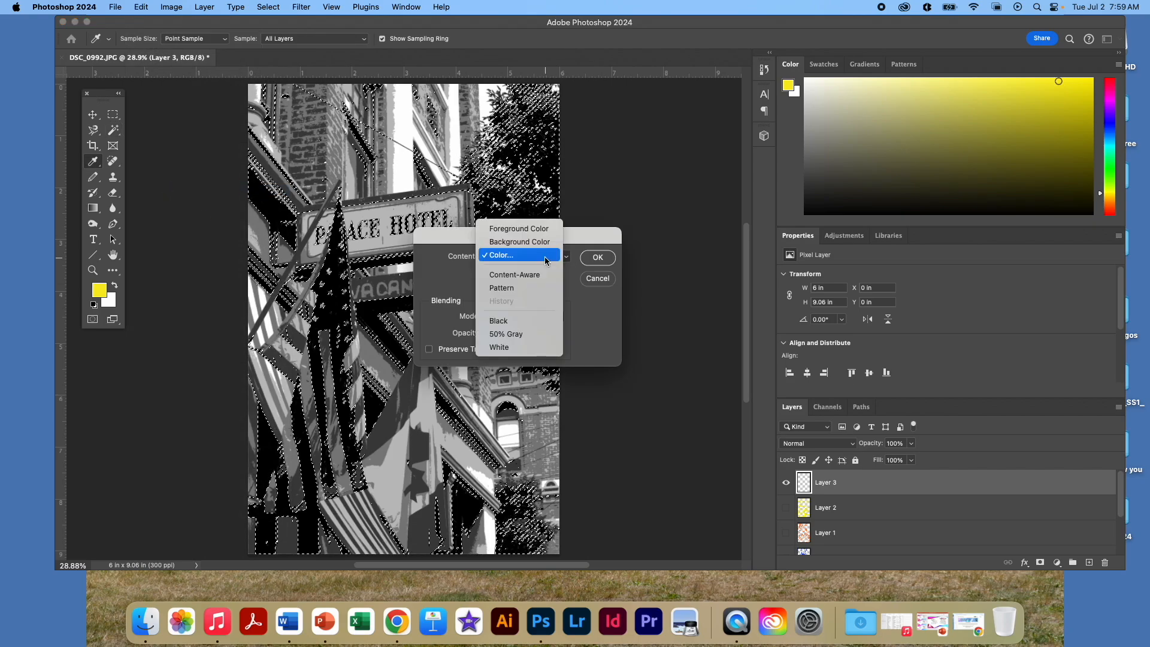
click(545, 258)
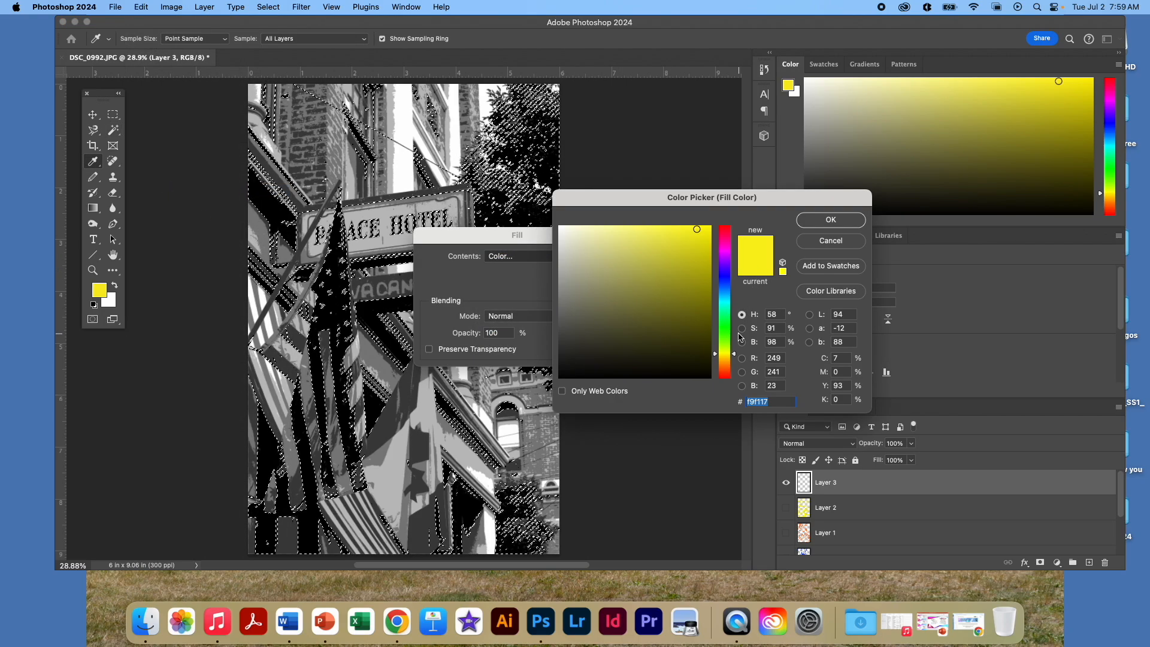
drag(735, 357, 735, 331)
click(684, 307)
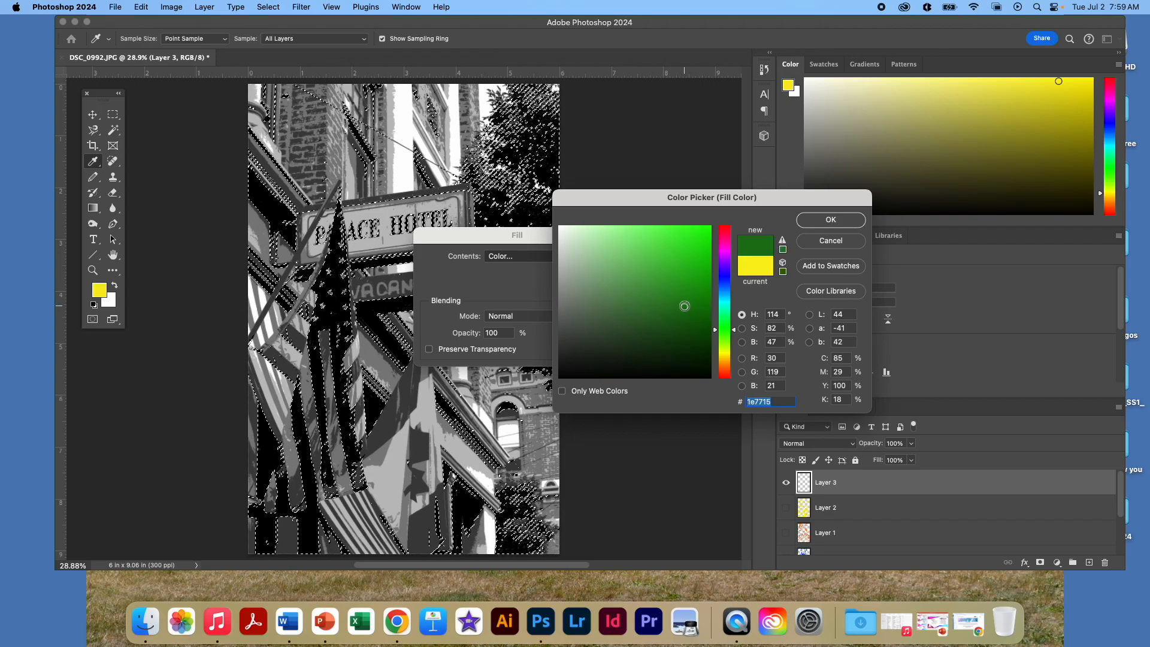
click(684, 233)
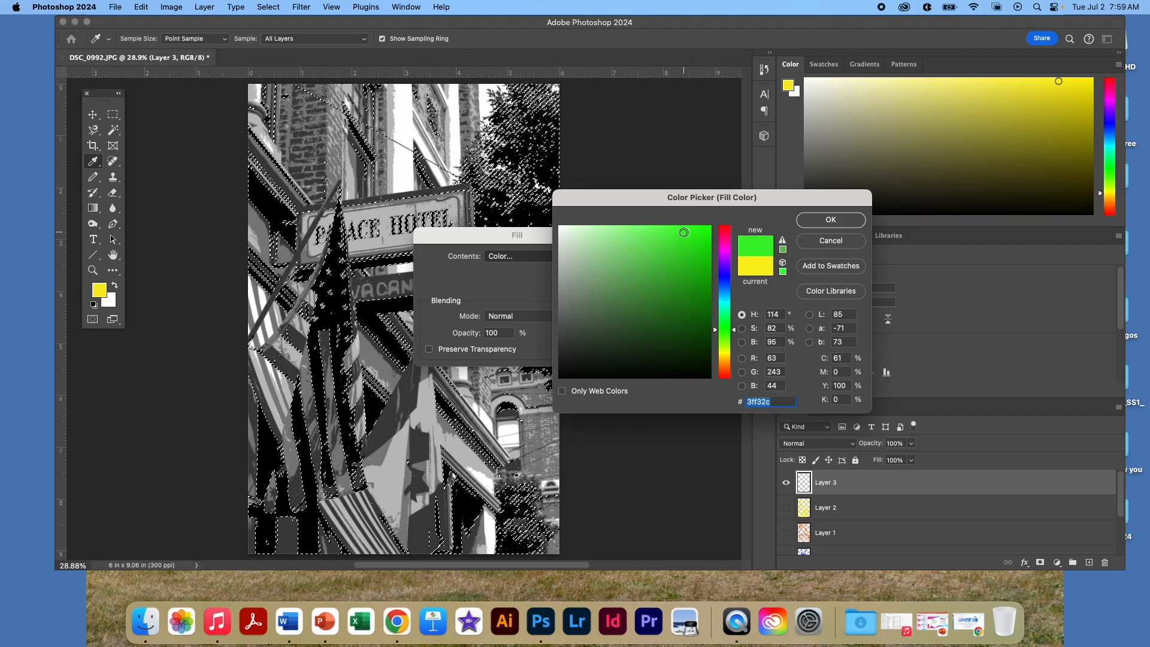
click(843, 226)
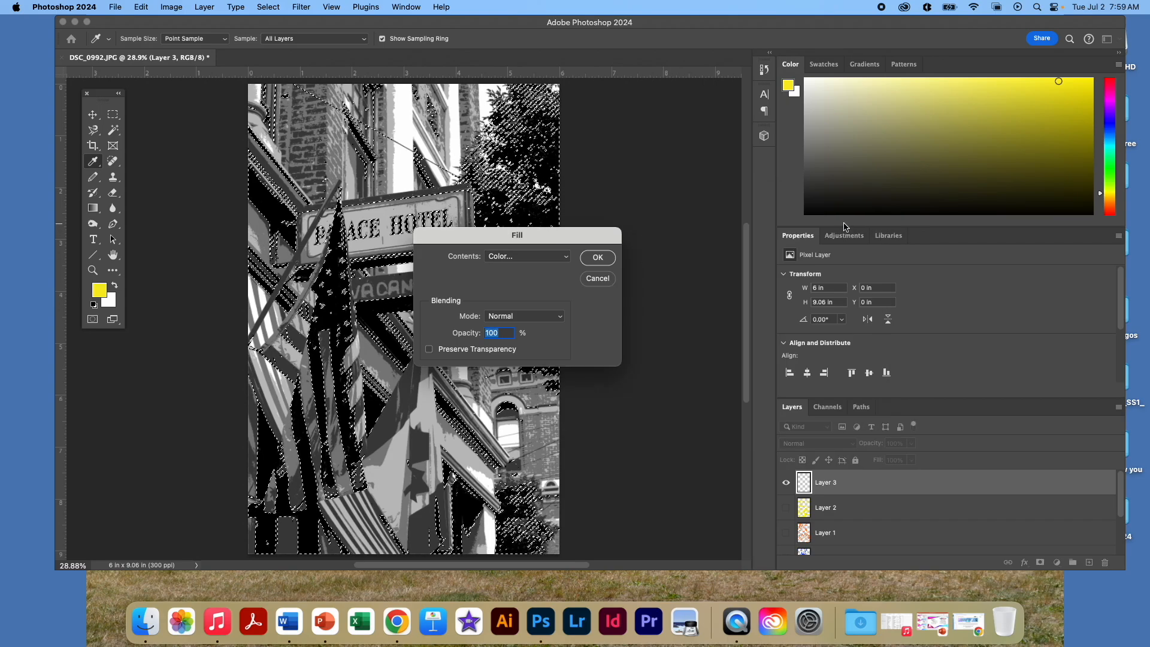
click(597, 256)
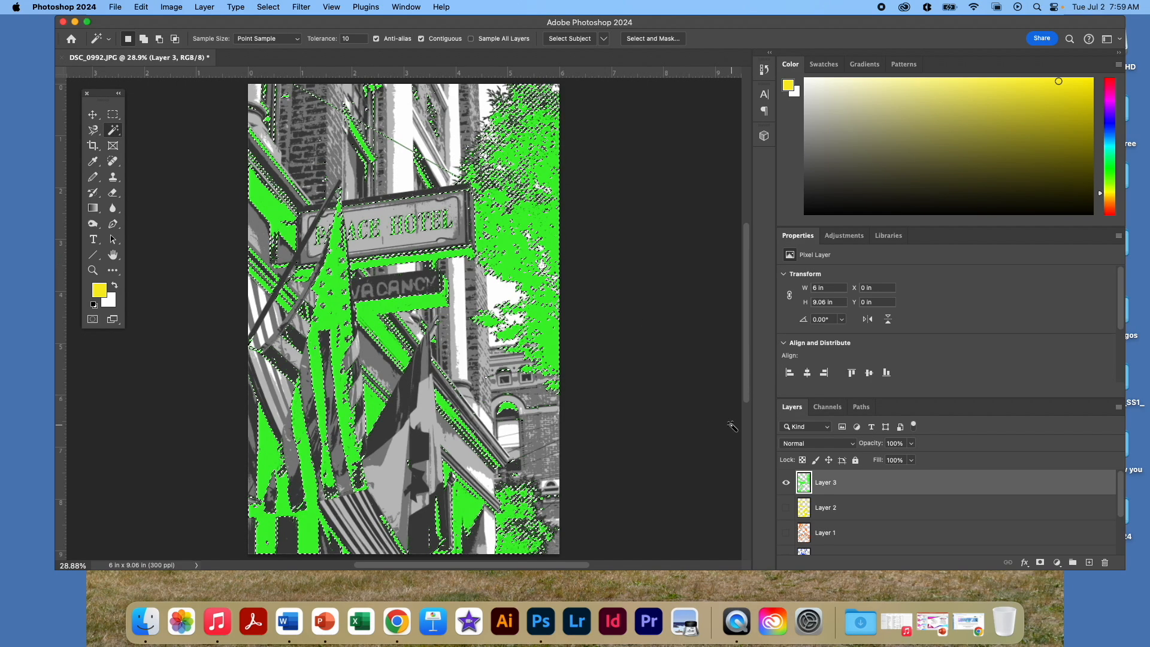
key(super+d)
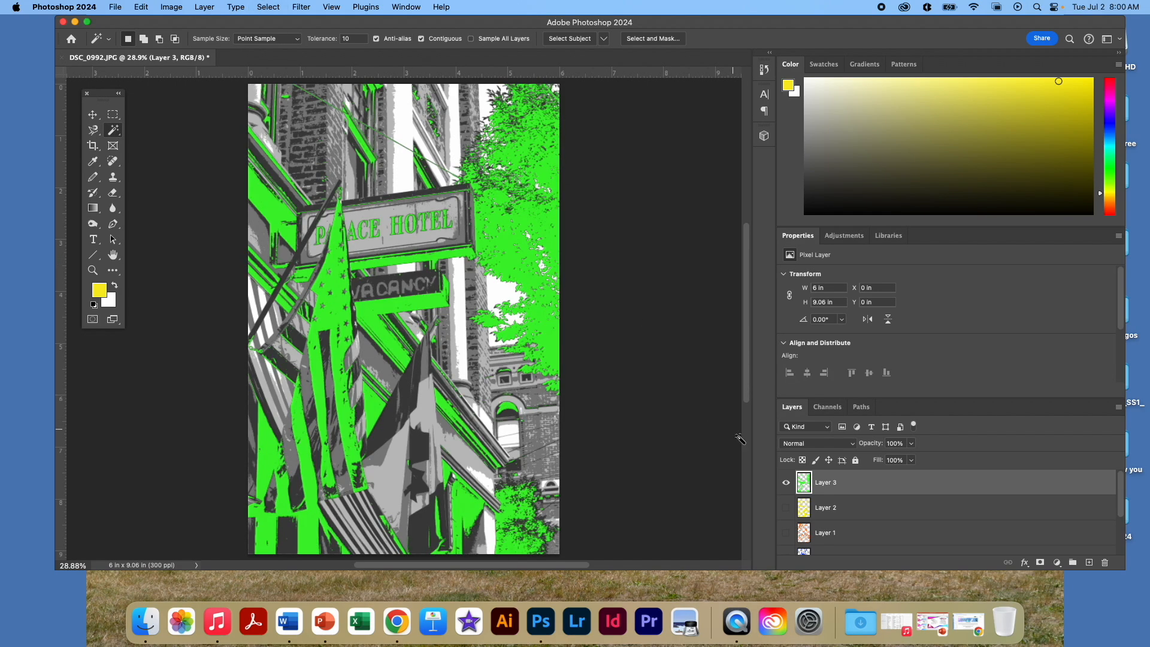
Show the yellow, orange and blue layers together with the green layer.
click(785, 507)
click(786, 533)
scroll(803, 515, down, 1)
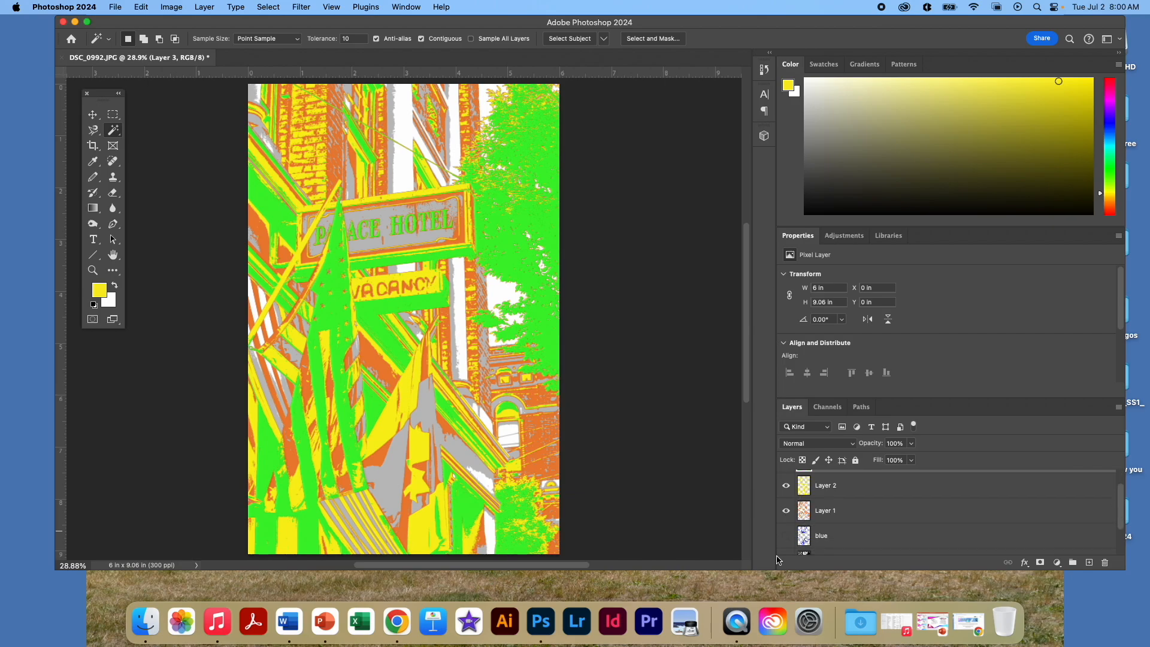
click(786, 537)
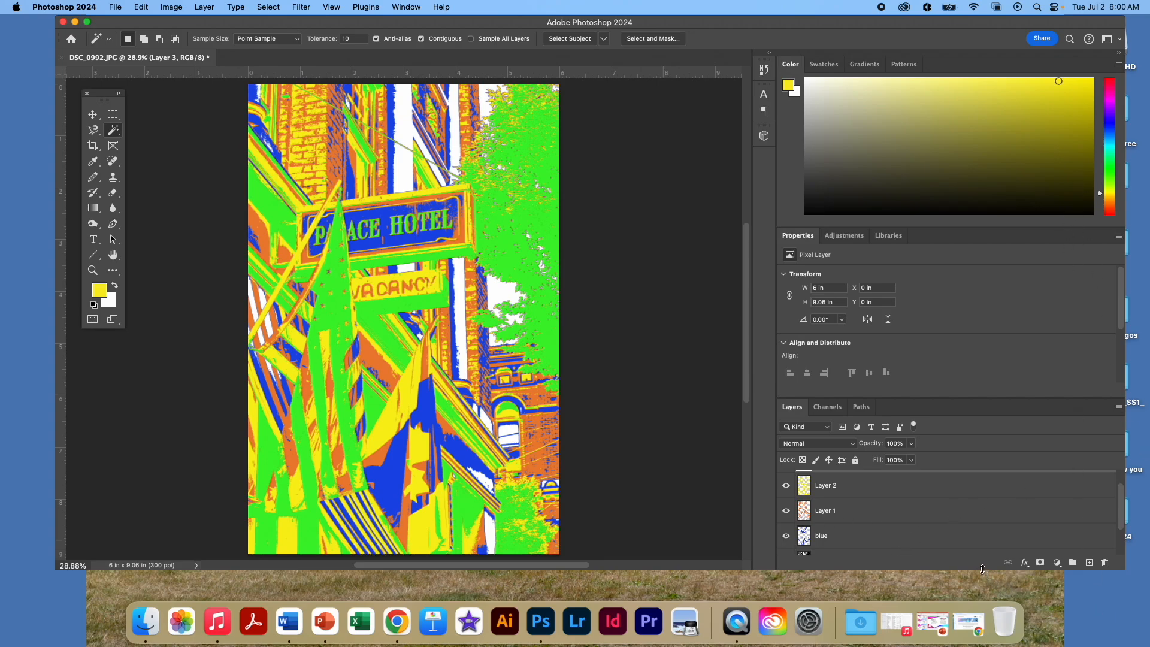
Enlarge the layer list and reorder the color layers so green sits directly above blue, then yellow, with orange on top.
drag(982, 568, 989, 600)
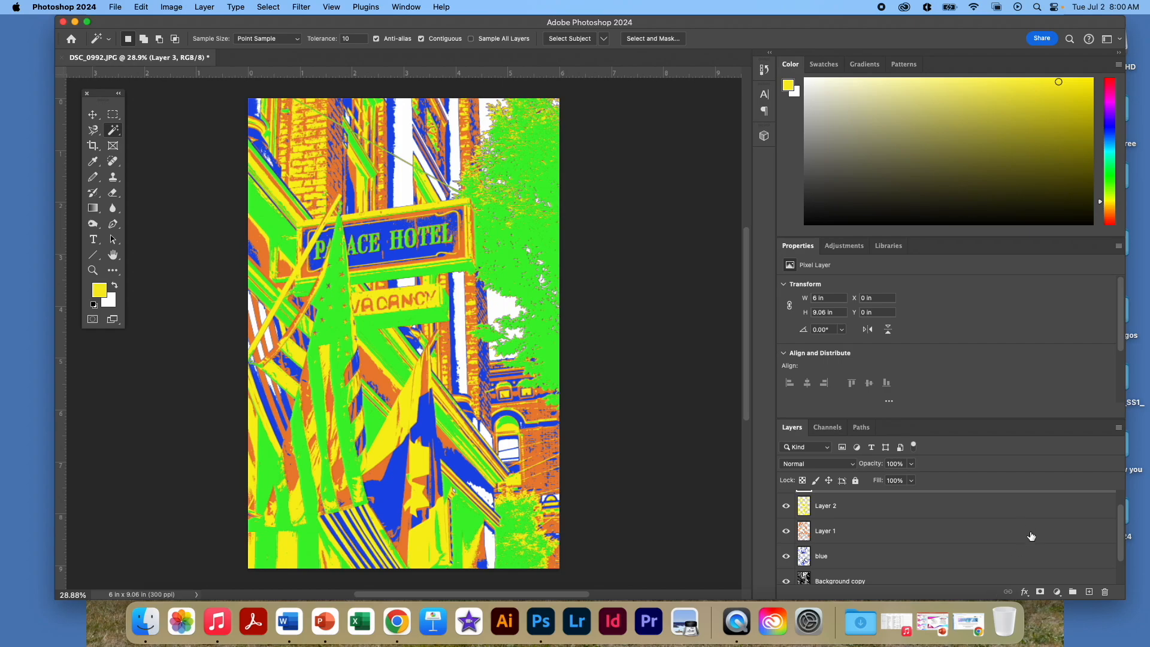
scroll(1113, 530, up, 1)
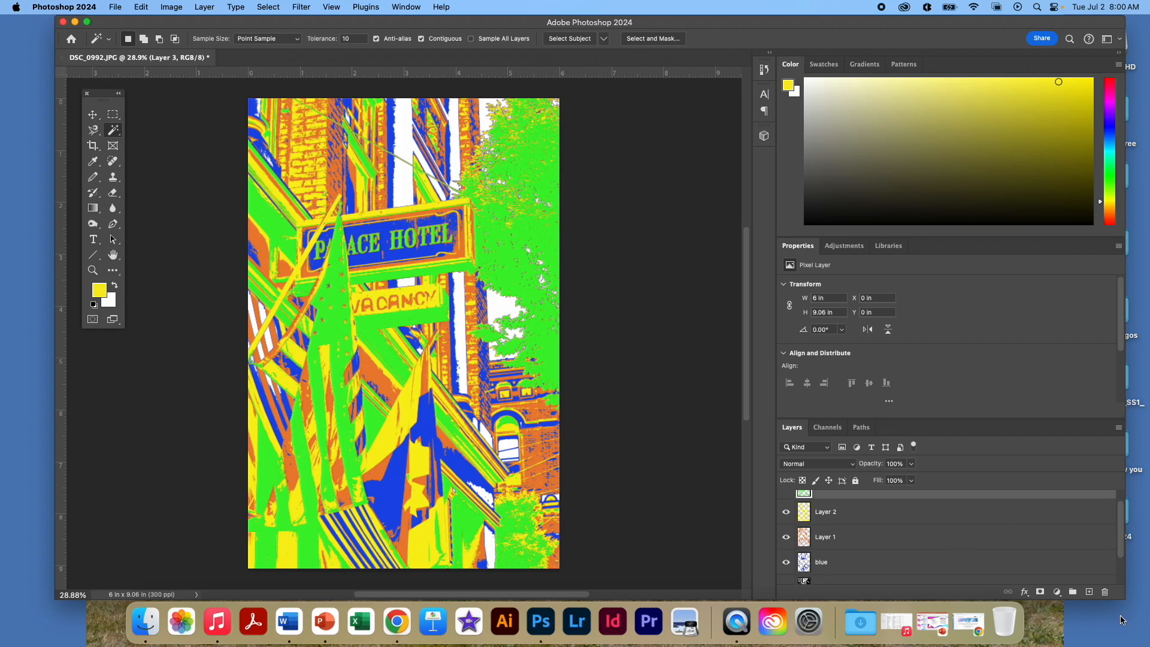
drag(951, 417, 964, 290)
drag(954, 391, 946, 436)
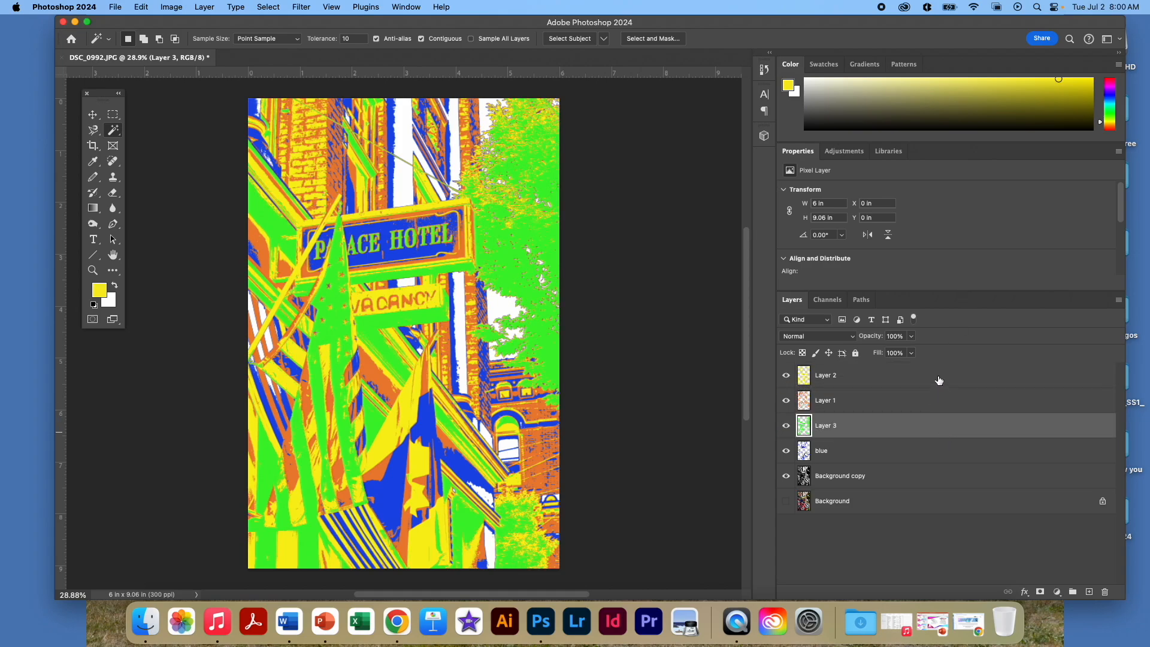
drag(938, 380, 939, 405)
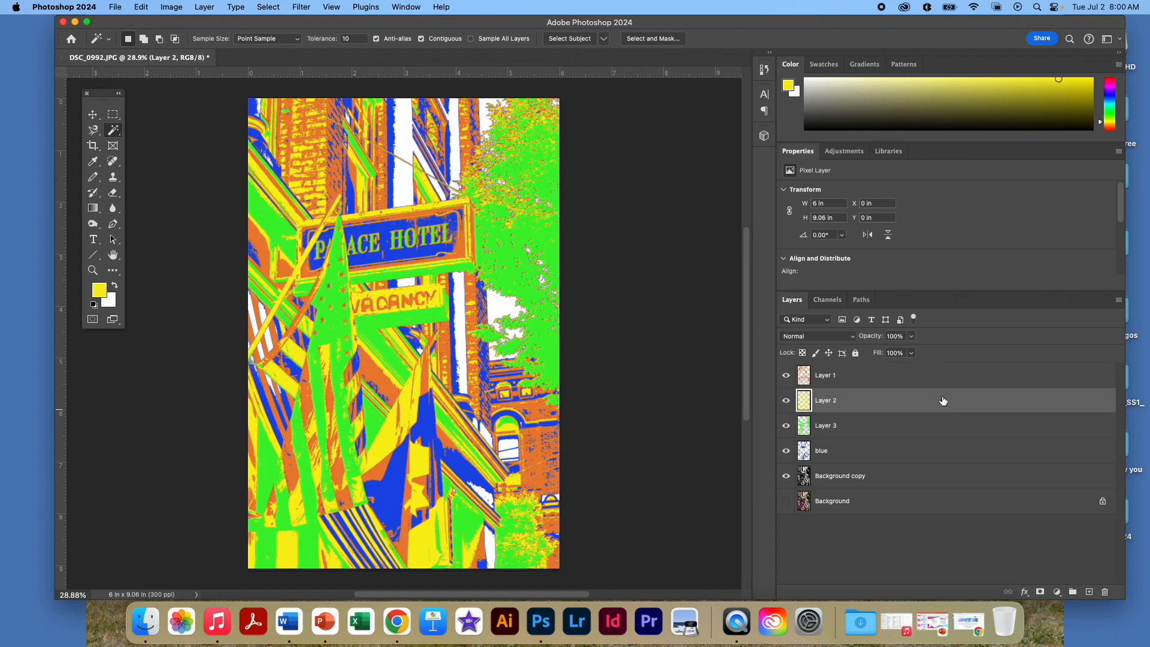
Move the blue layer directly below the orange layer and hide the Background copy, keeping the green layer shown.
drag(934, 450, 927, 389)
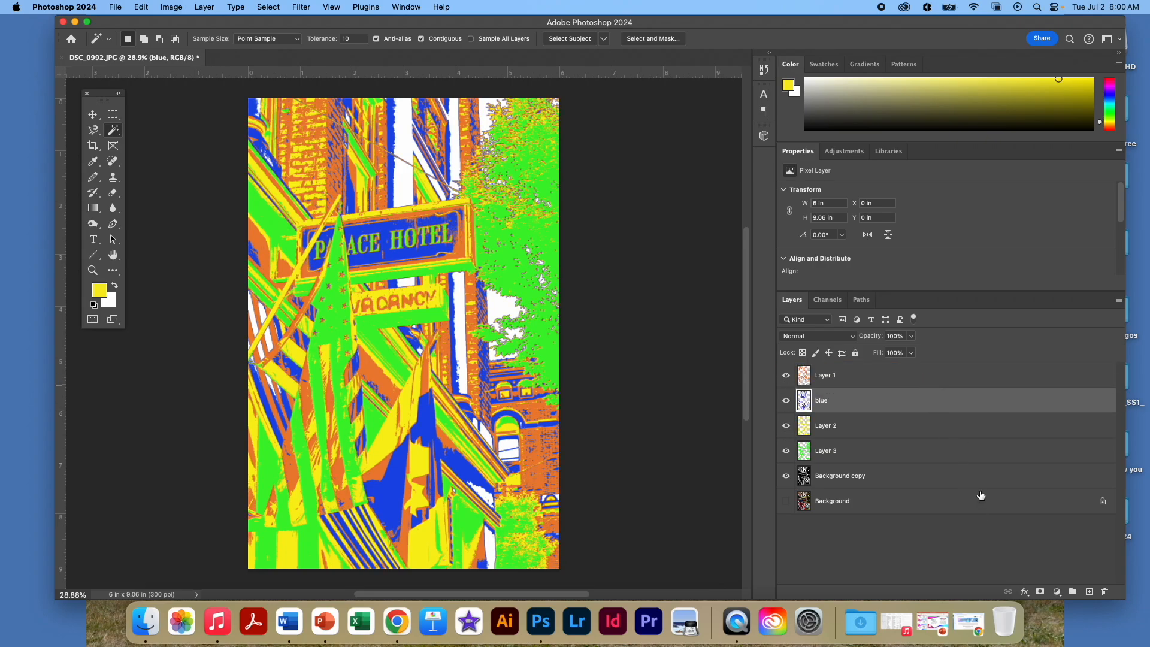
click(785, 451)
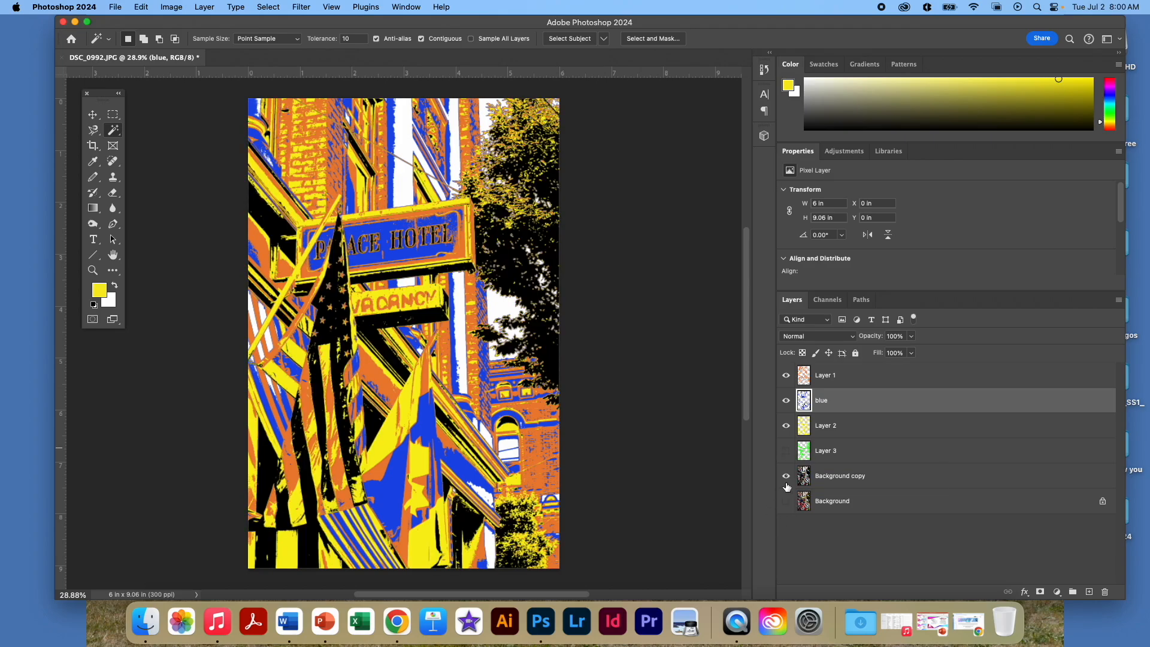
click(786, 476)
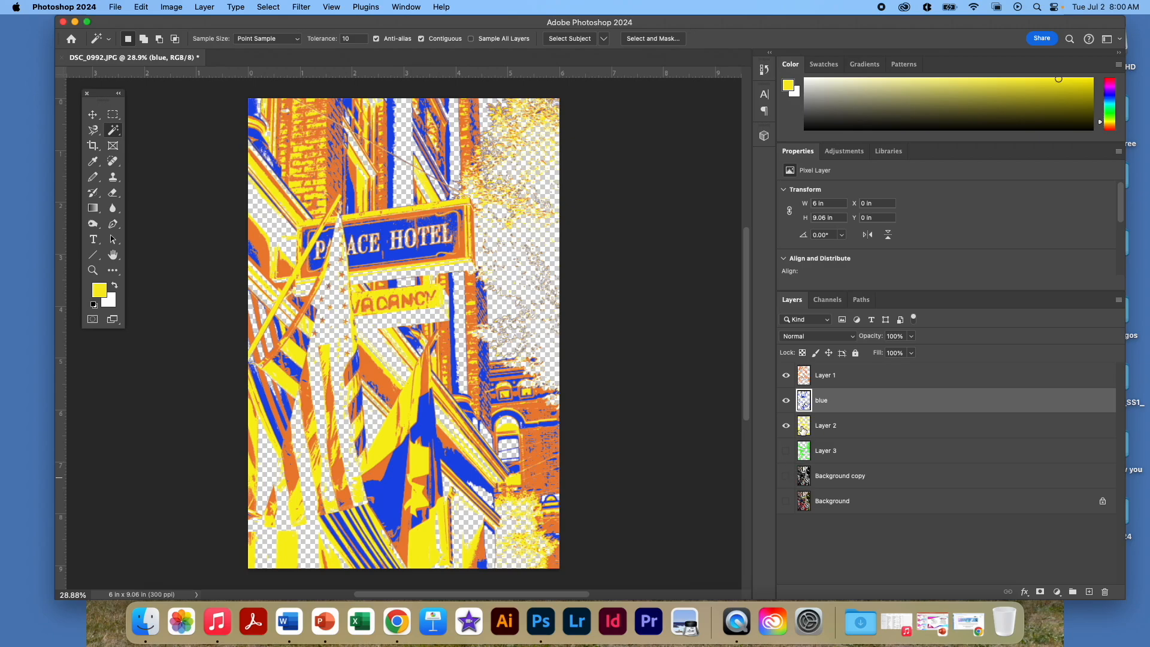
click(786, 451)
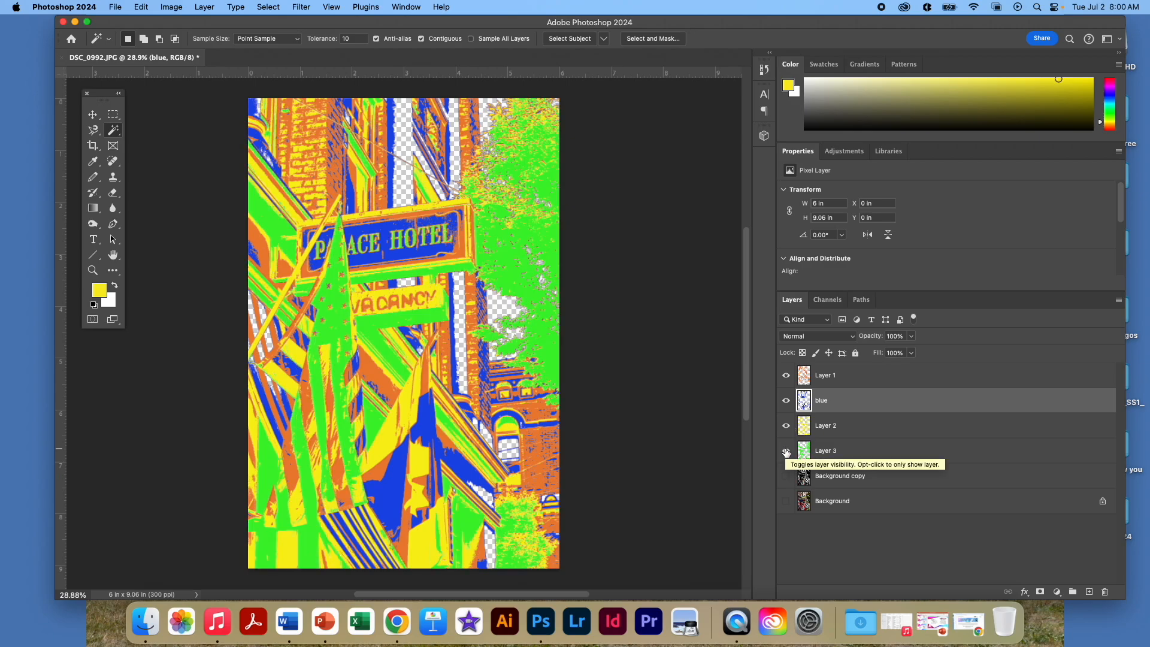
Compare the image with and without the green, Background copy and blue layers by toggling their visibility.
click(786, 451)
click(785, 476)
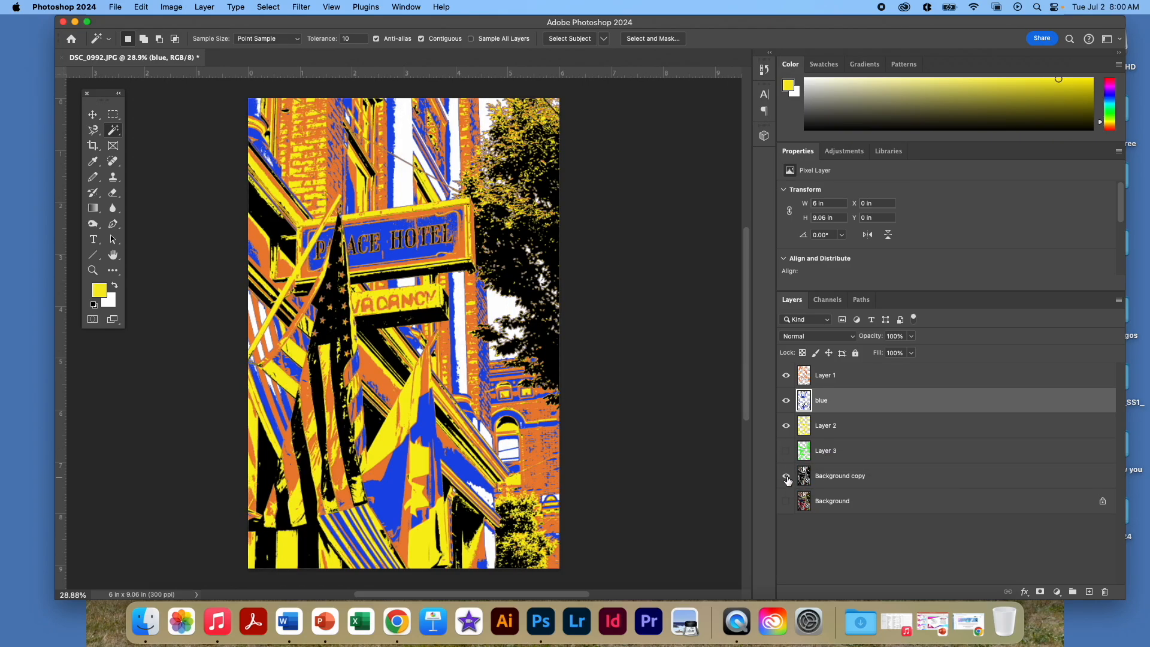
click(785, 476)
click(787, 452)
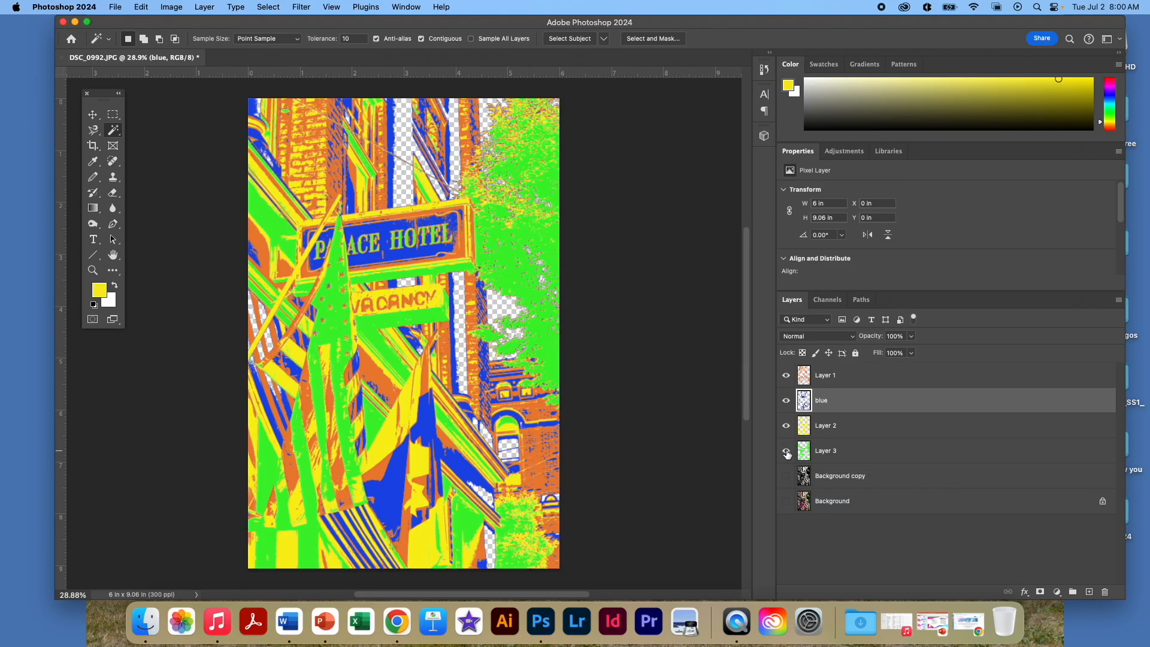
click(785, 401)
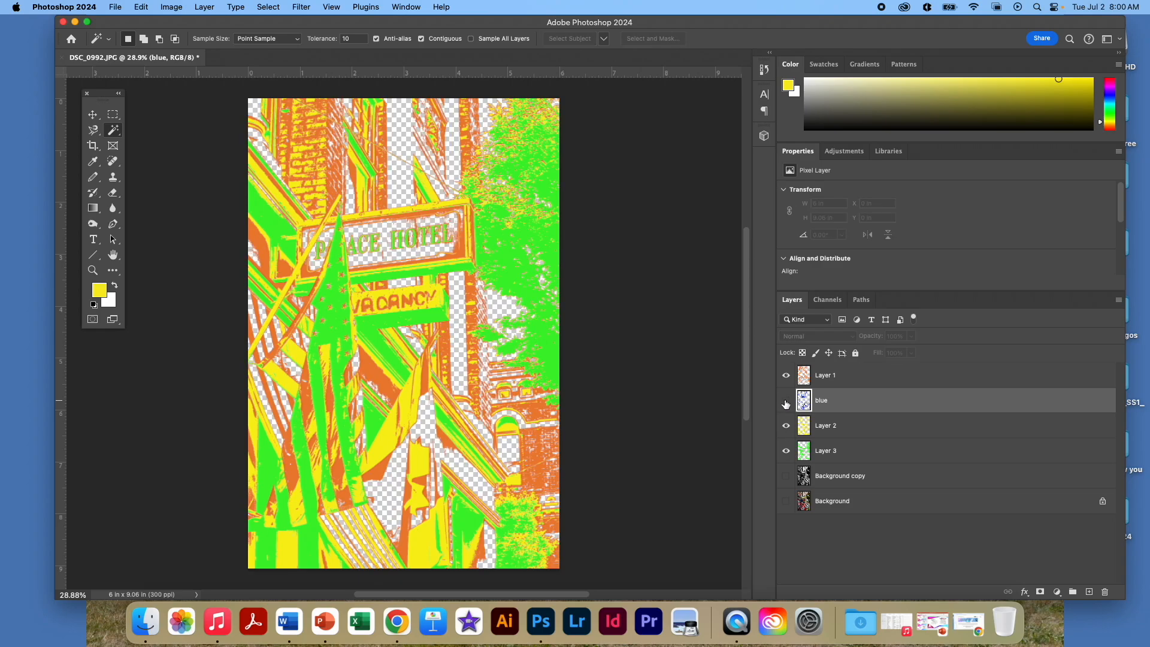
click(786, 403)
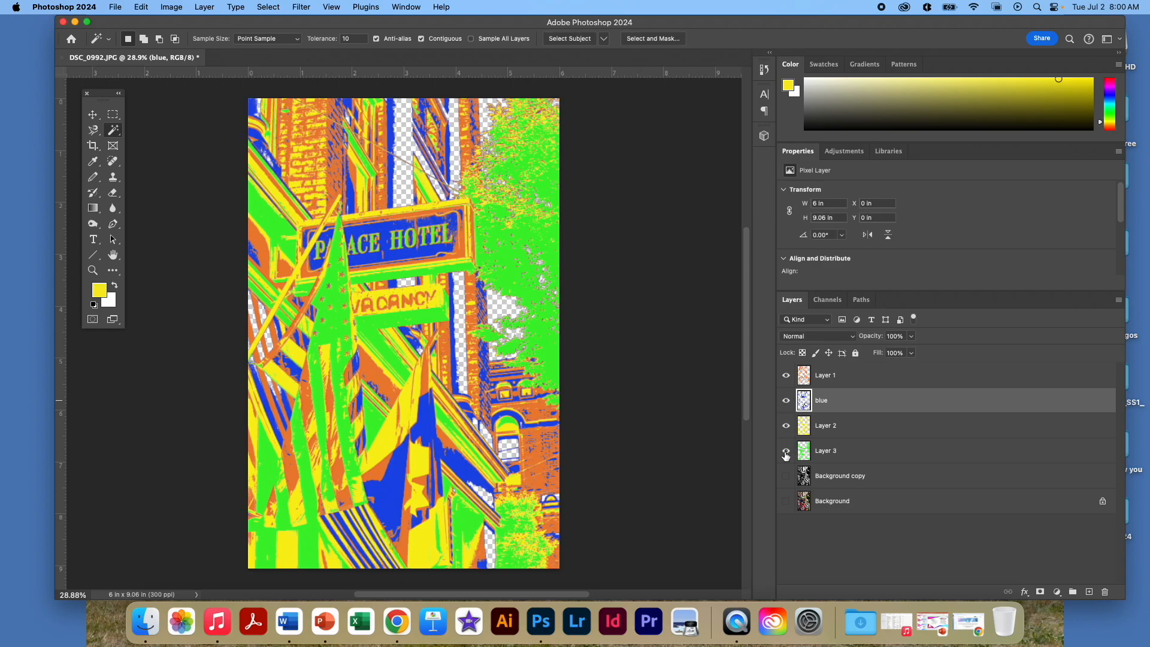
Select the green tree area on the green layer and extend the selection to all similar green areas.
click(855, 451)
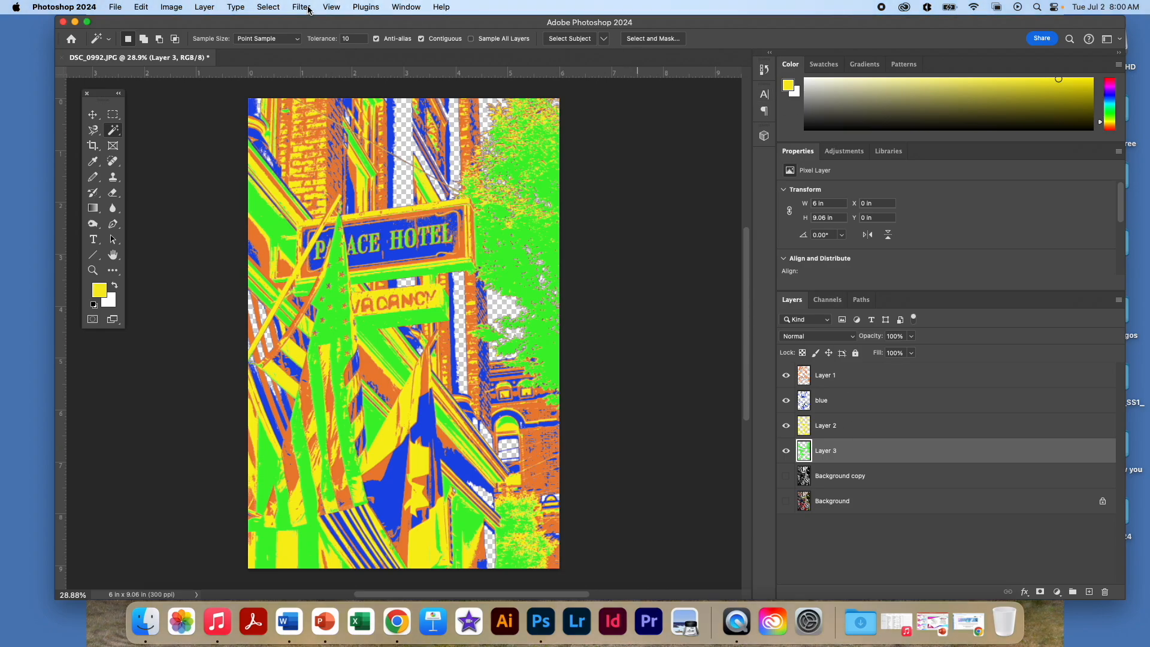
double_click(804, 454)
click(971, 142)
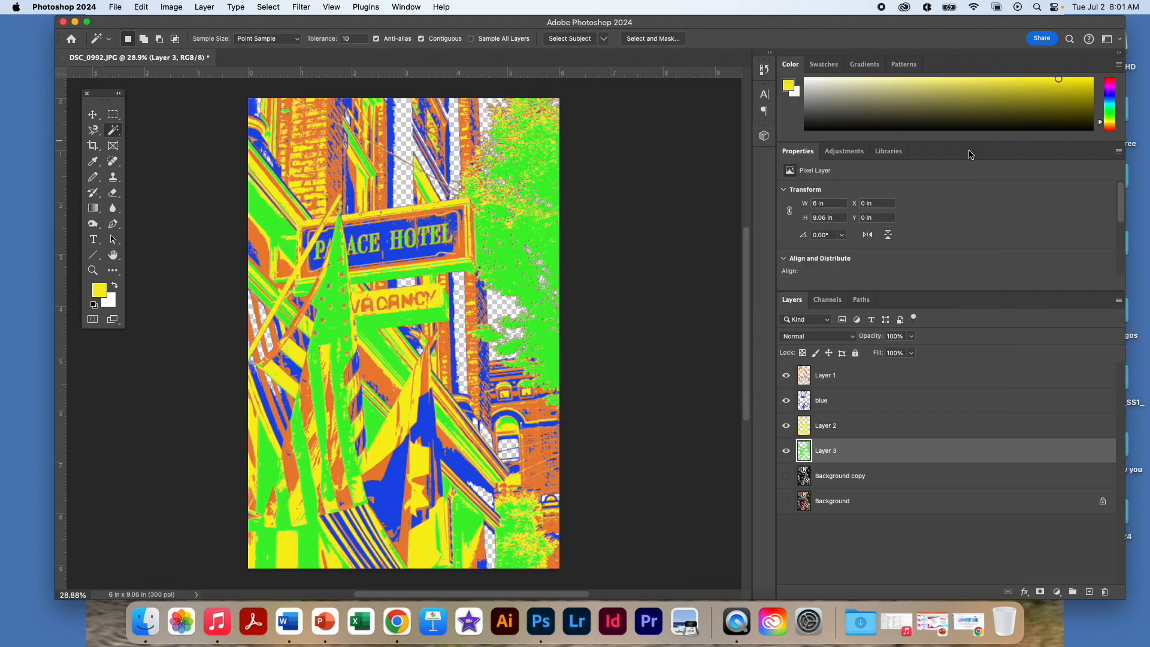
click(544, 245)
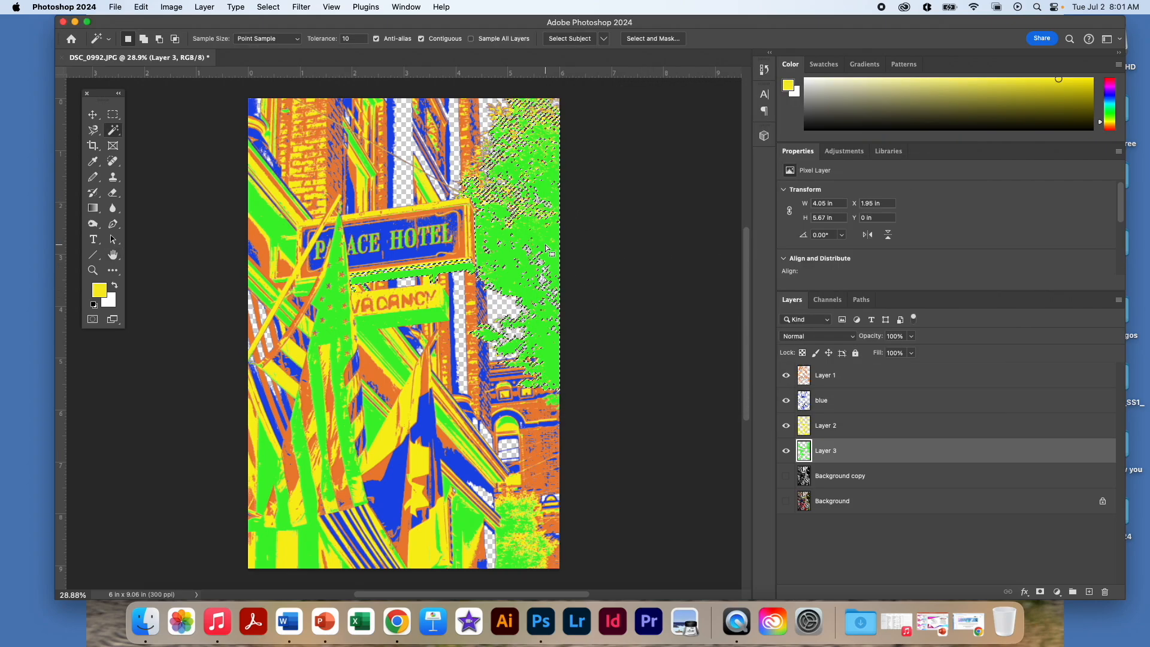
click(267, 7)
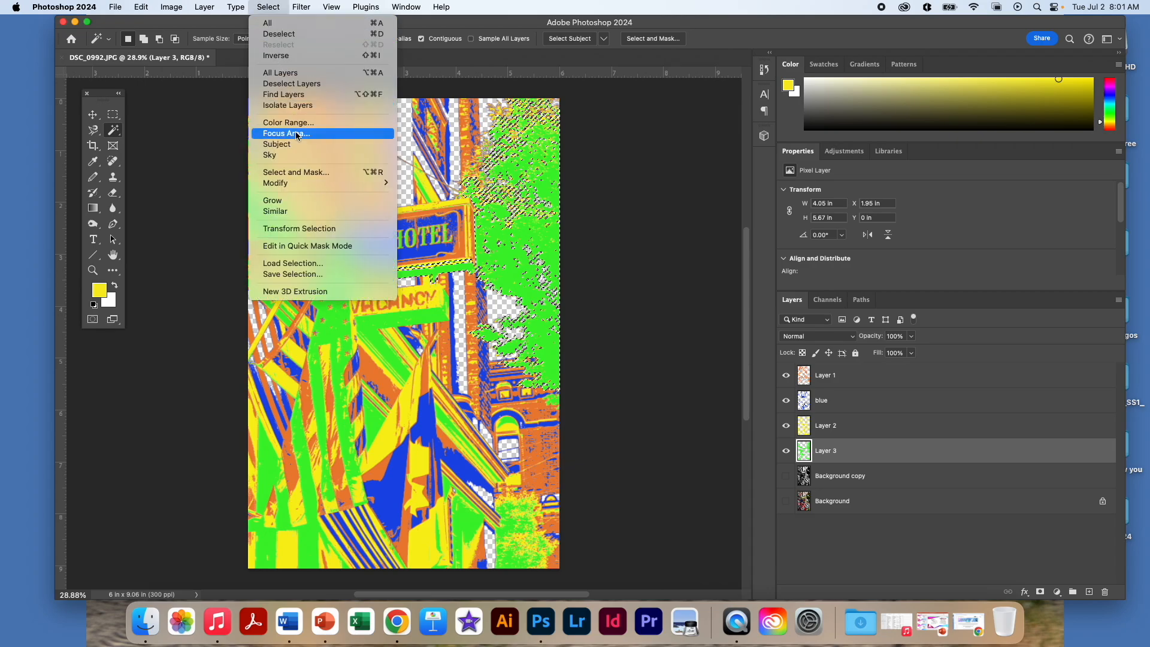
click(310, 210)
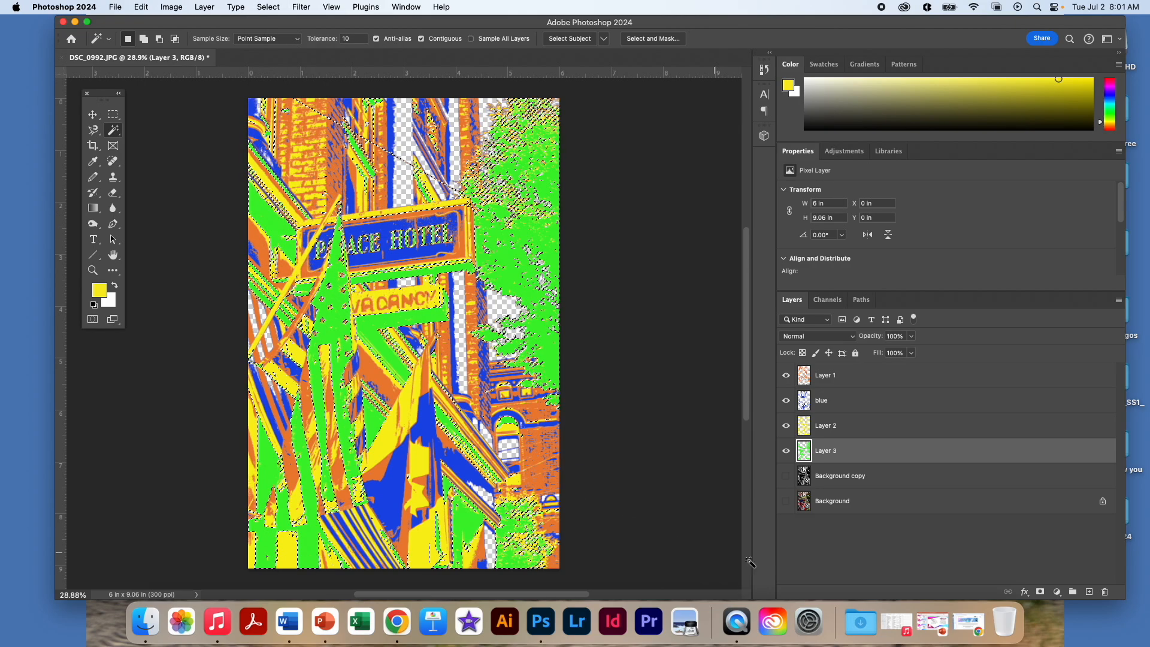
Hide the green layer and add a new layer directly above it for the selected areas.
click(785, 450)
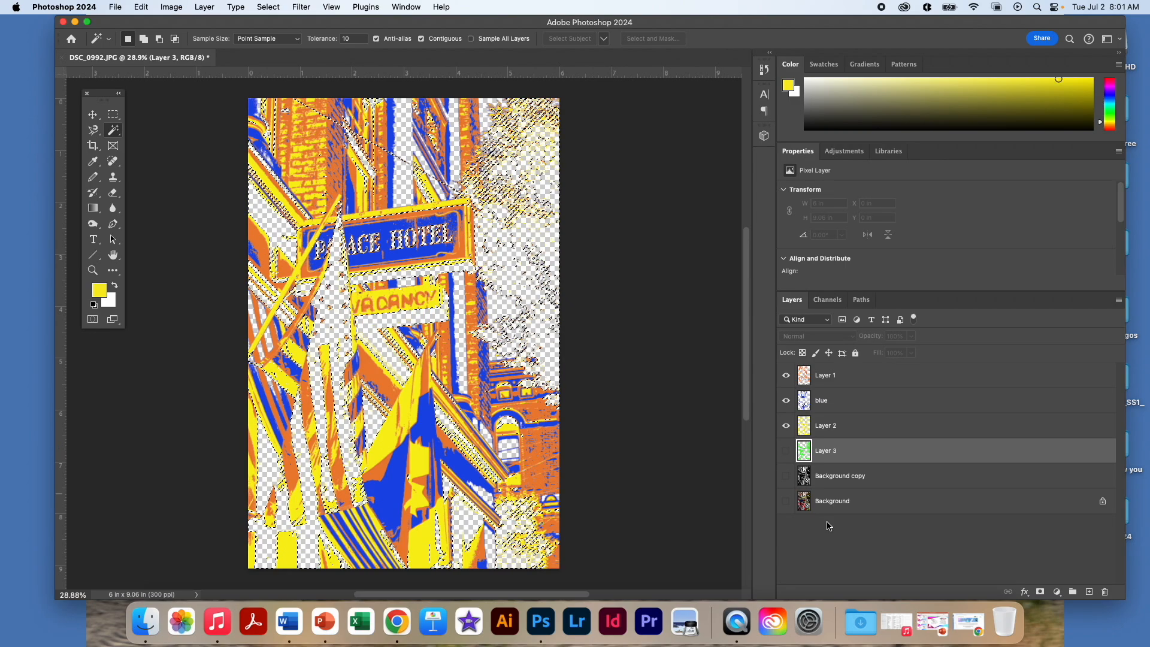
click(1088, 591)
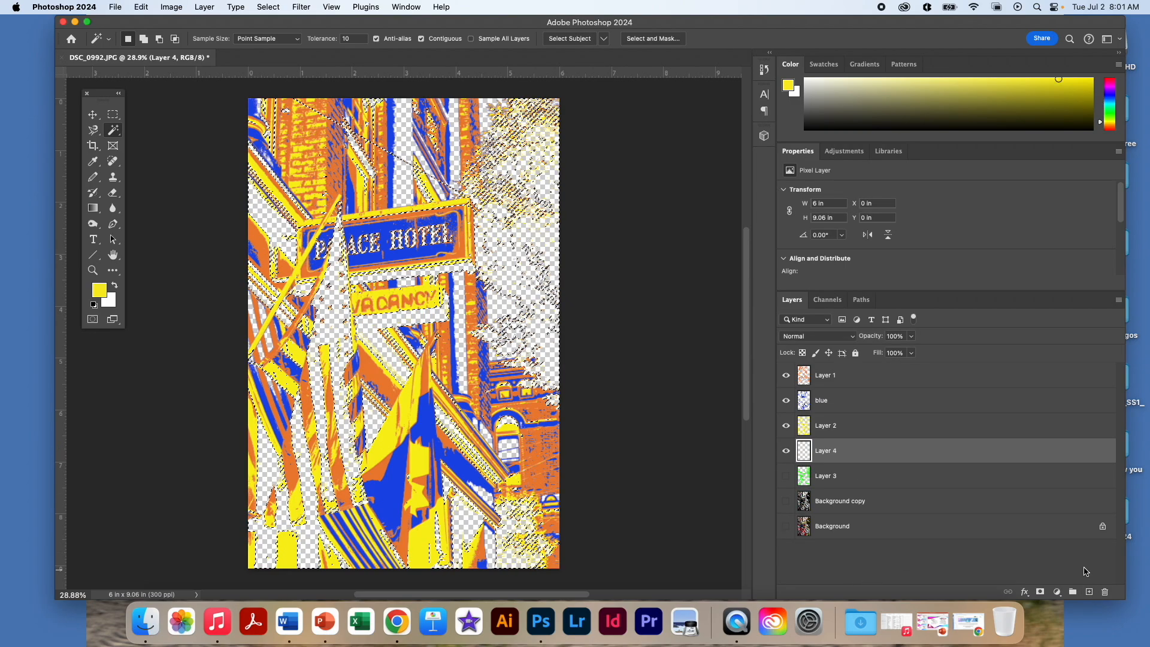
Try filling the selected areas on the new layer with green, and clear the fill again.
click(175, 8)
mouse_move(139, 7)
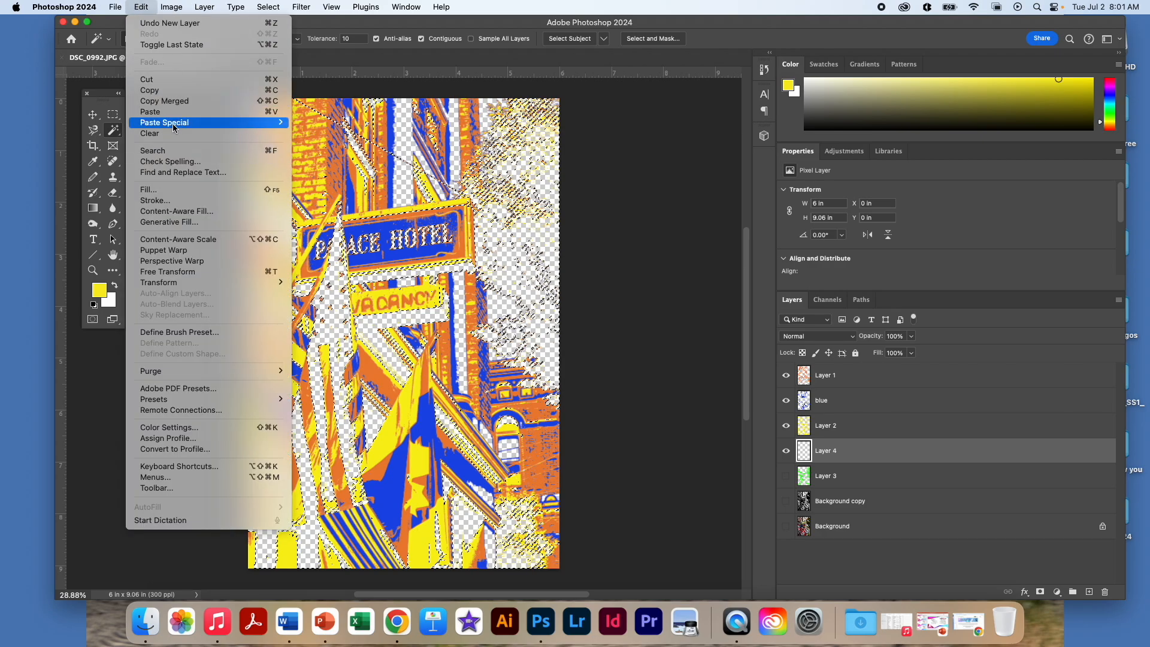
click(181, 190)
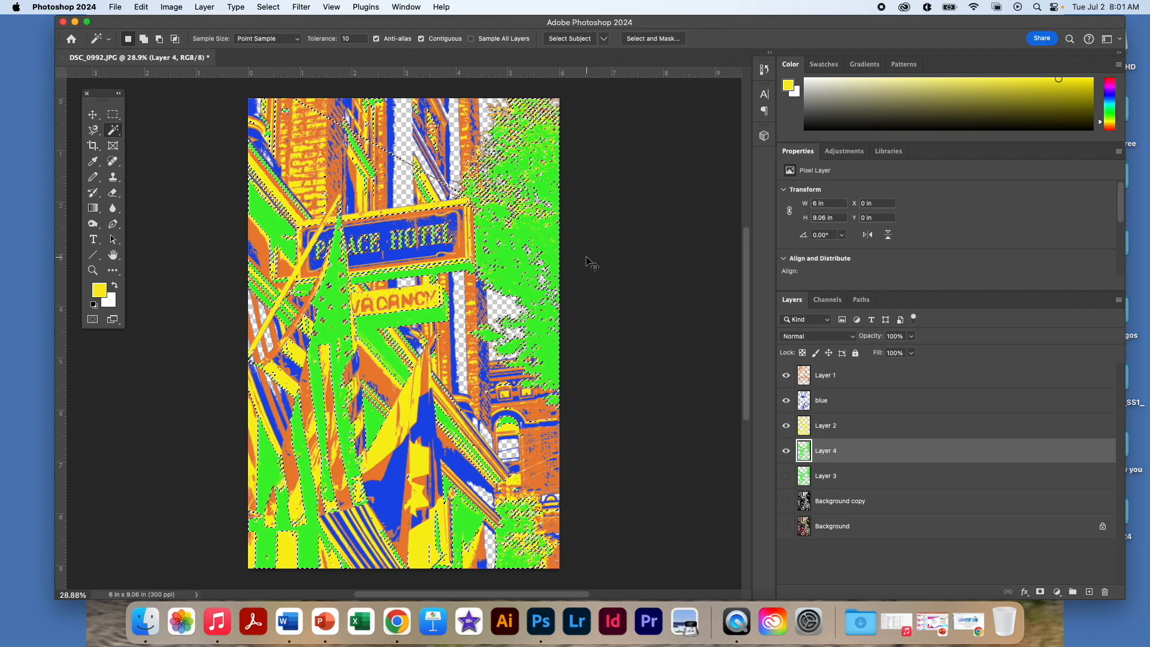
key(Delete)
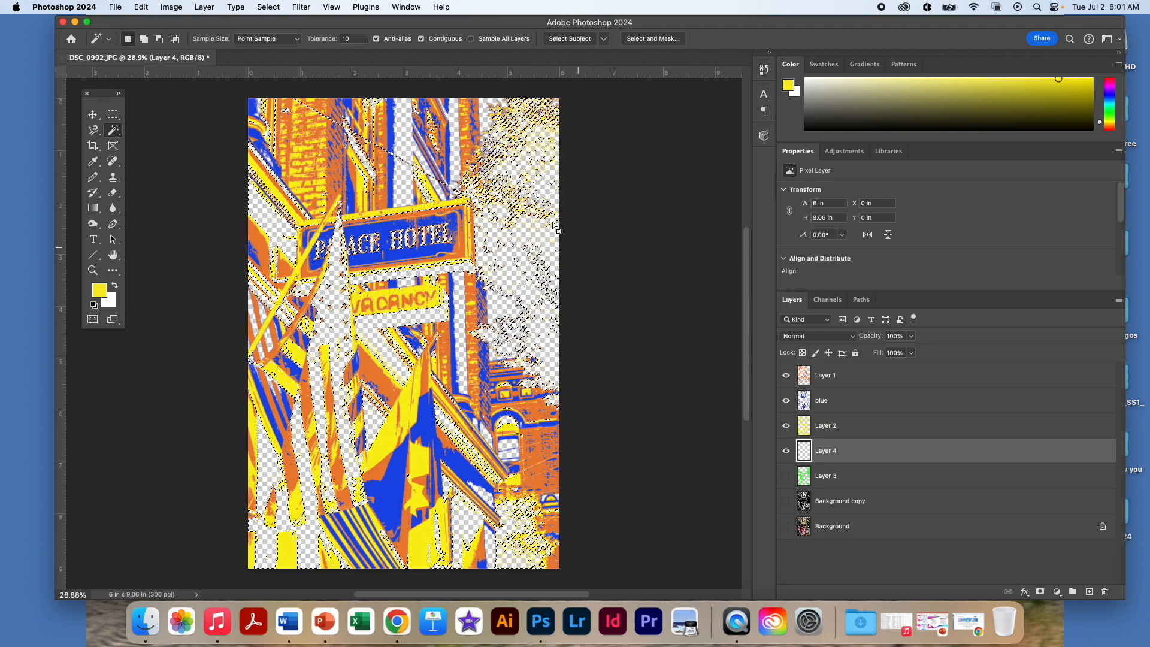
Fill the selected areas on the new layer with purple 8c42e0 at 100% opacity in Normal mode, and deselect.
click(133, 7)
click(192, 188)
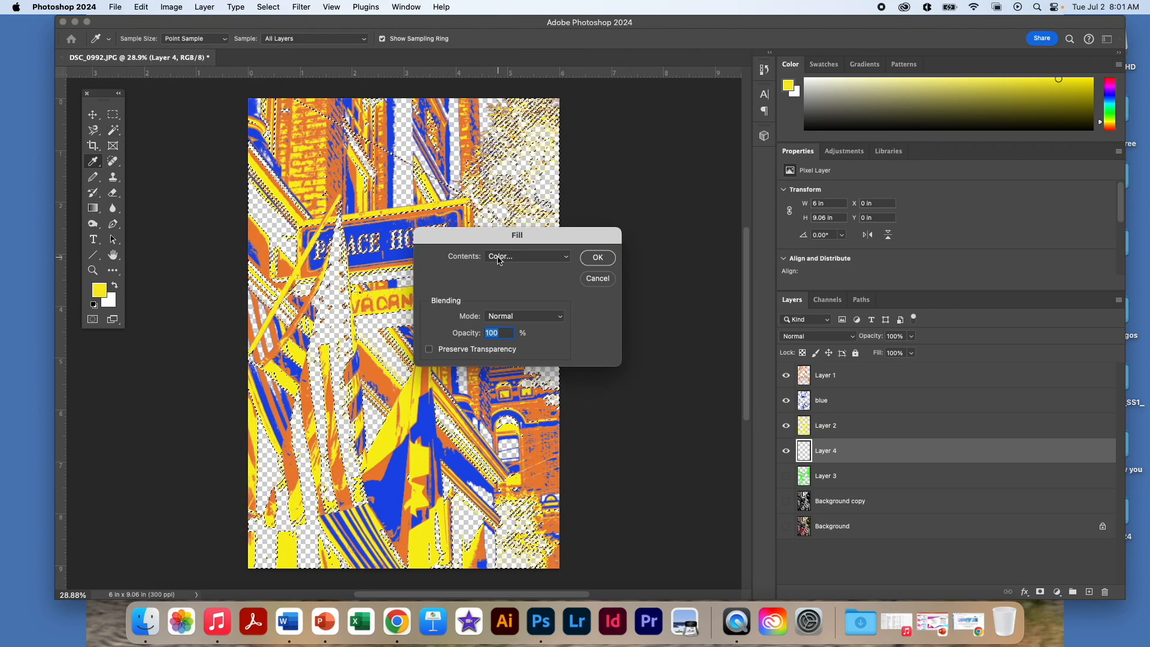
click(497, 257)
click(499, 261)
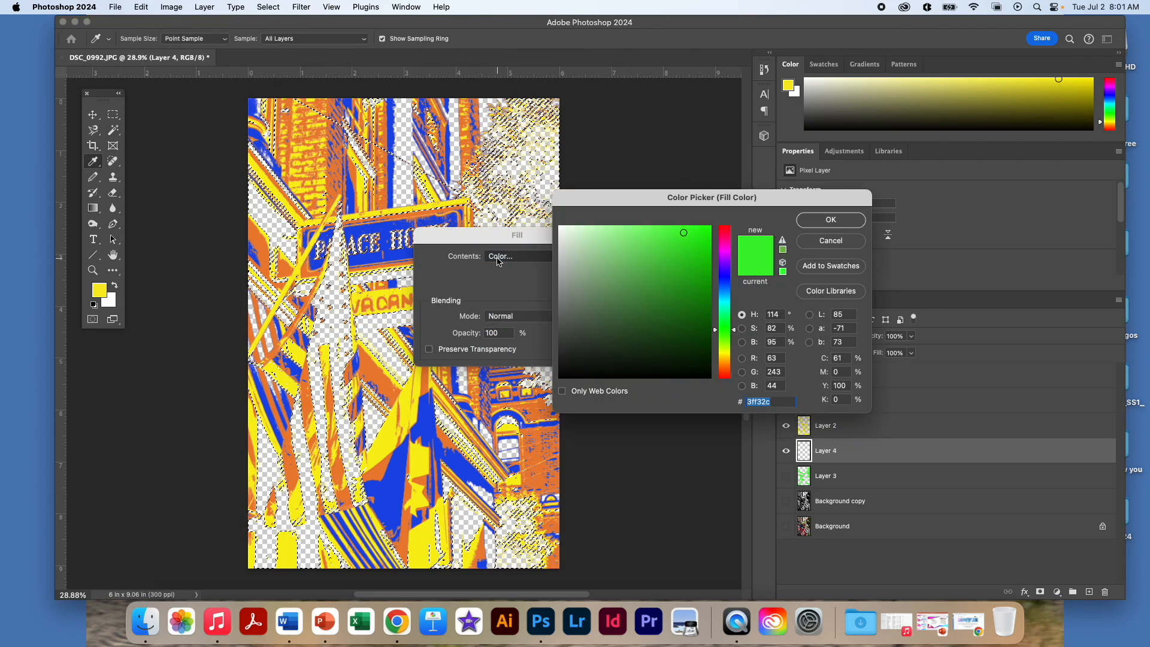
drag(735, 333, 735, 268)
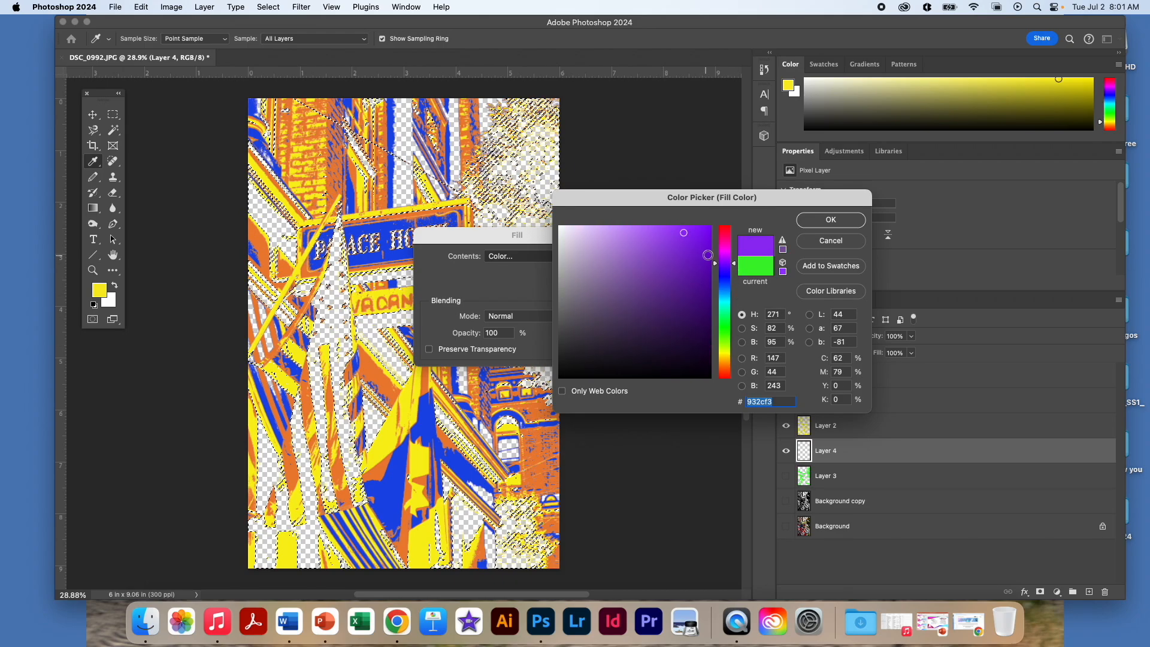
click(716, 266)
drag(715, 264, 715, 269)
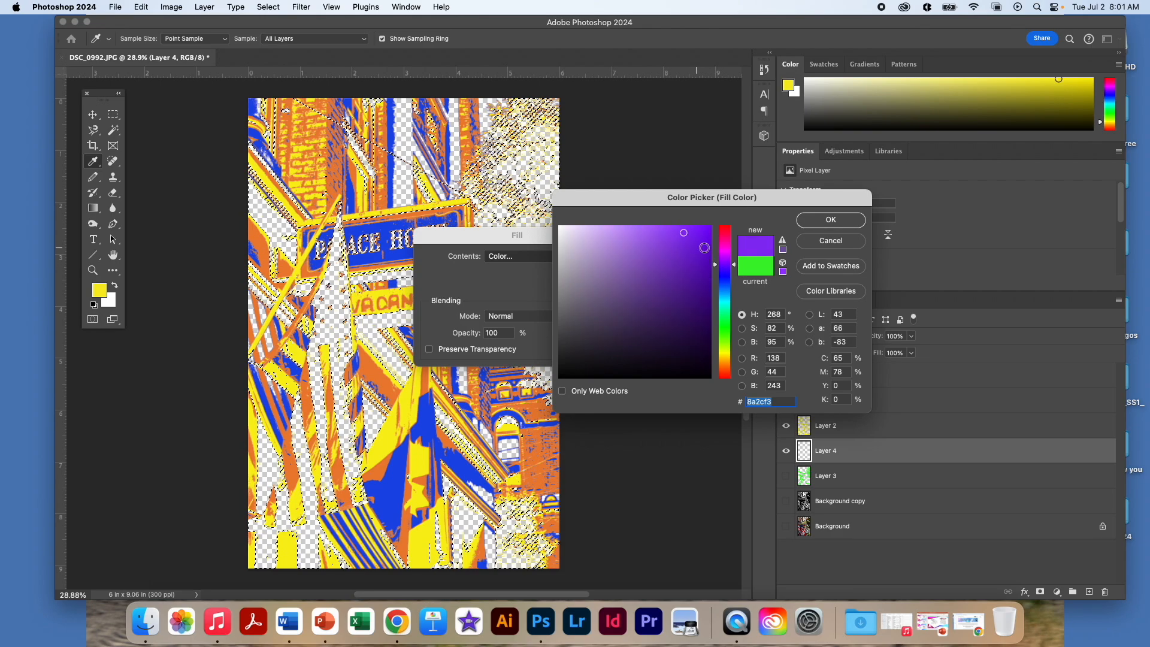
click(703, 240)
drag(703, 241, 667, 244)
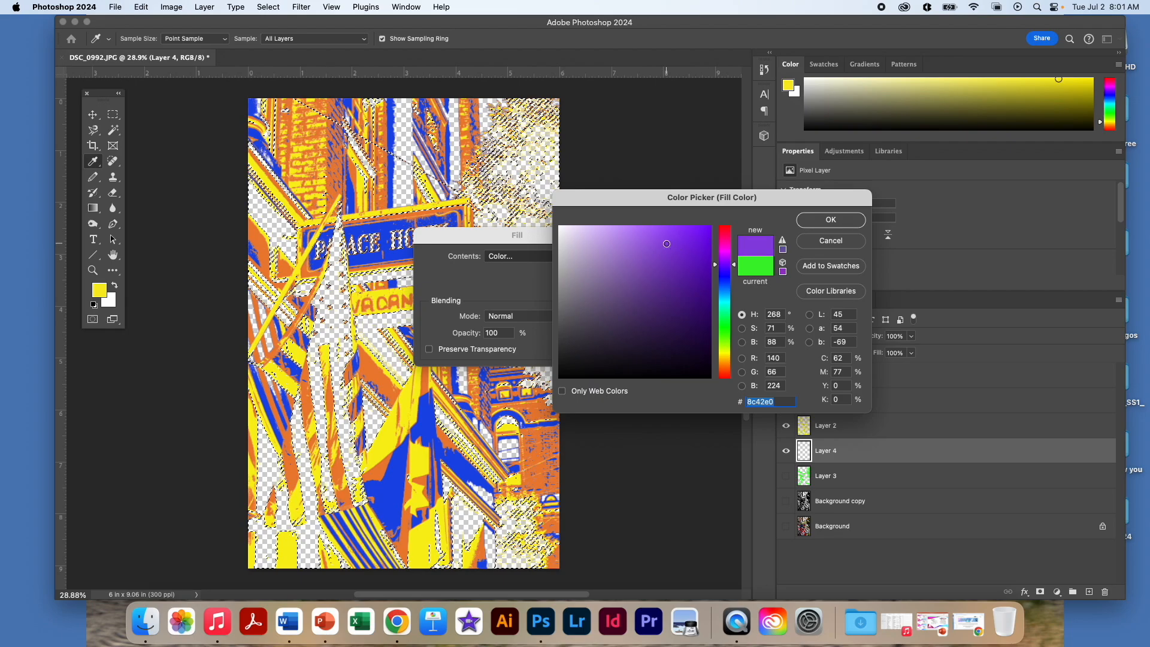
click(830, 220)
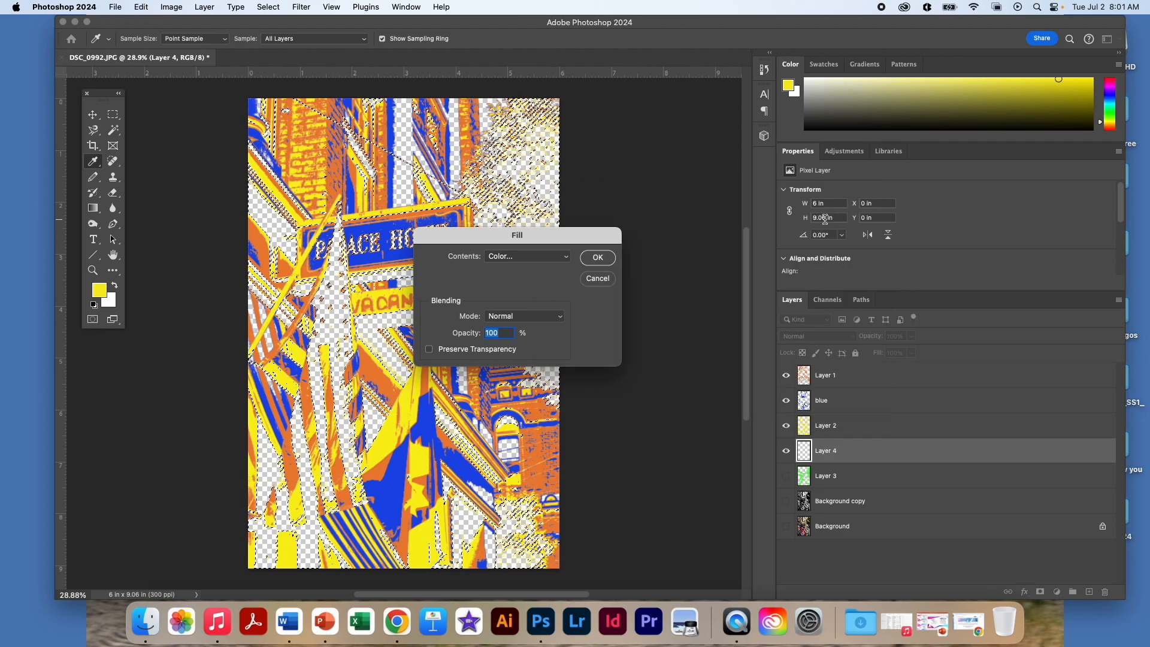
click(601, 257)
key(w)
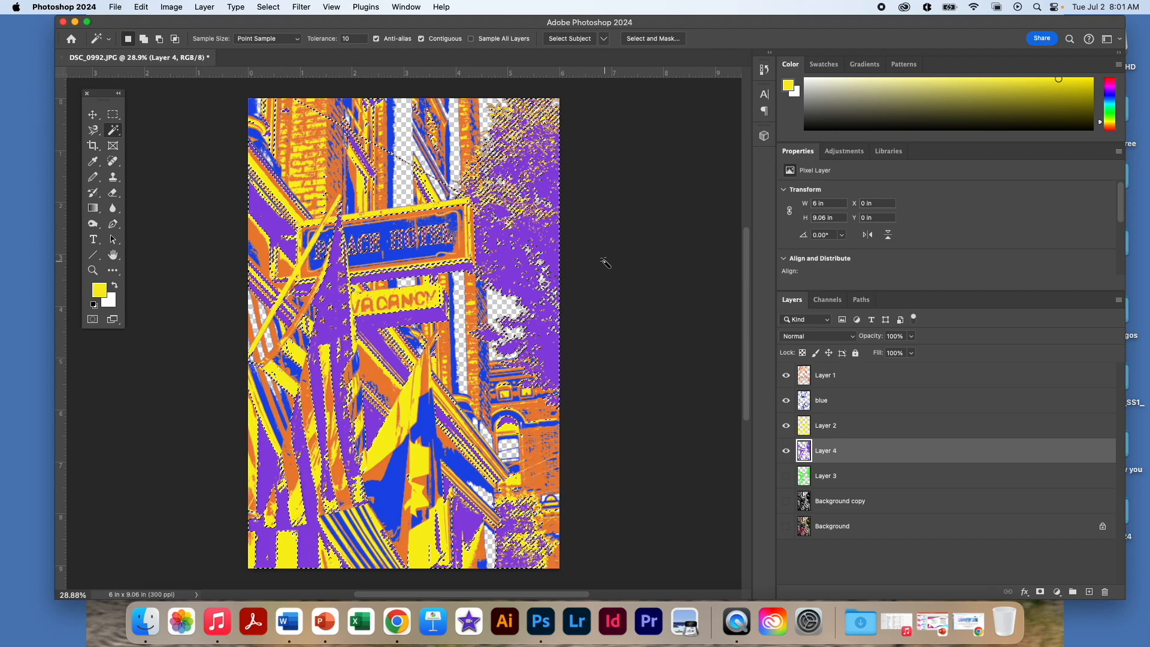
click(604, 263)
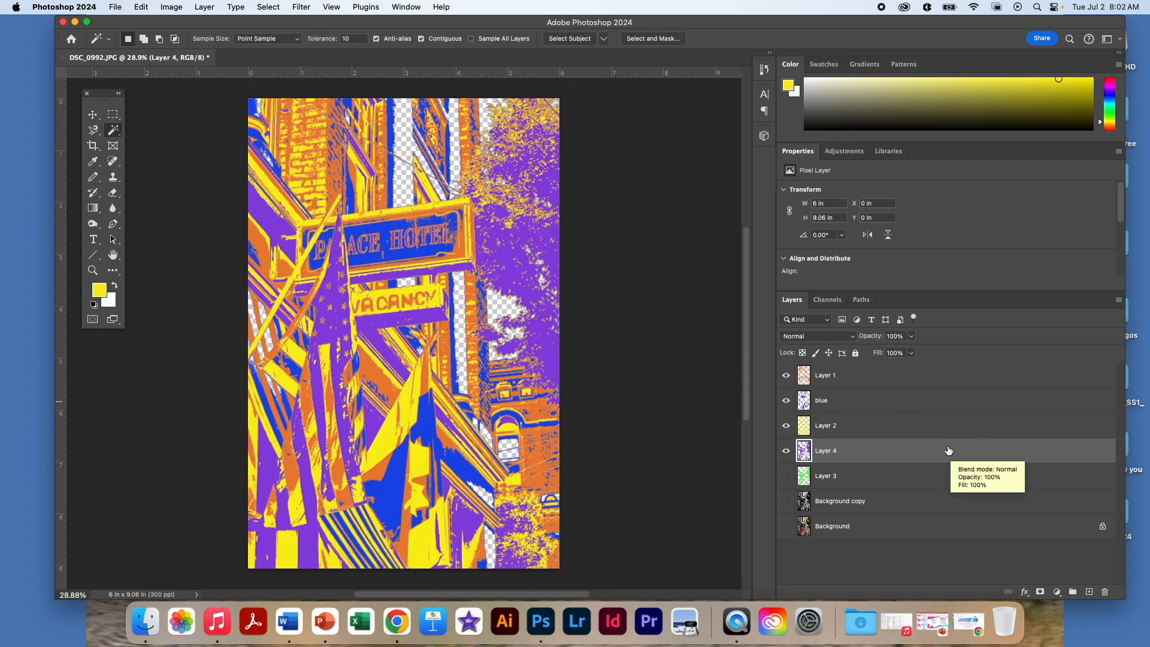
Add a Drop Shadow effect with the existing shadow settings to the orange layer.
double_click(922, 374)
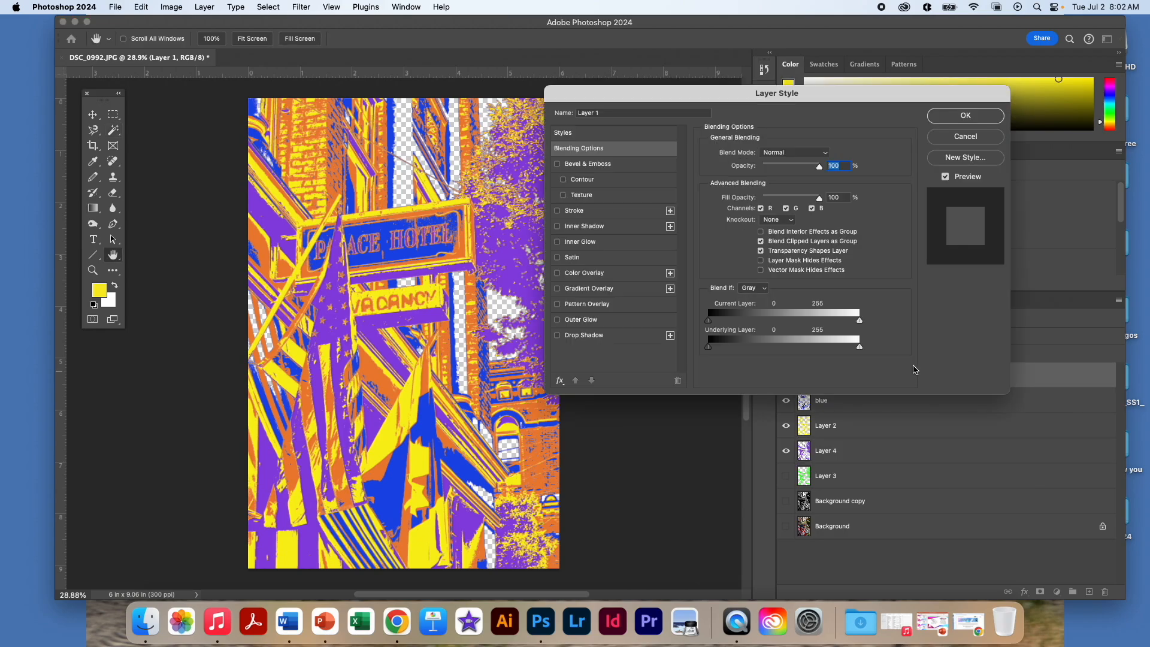
click(584, 335)
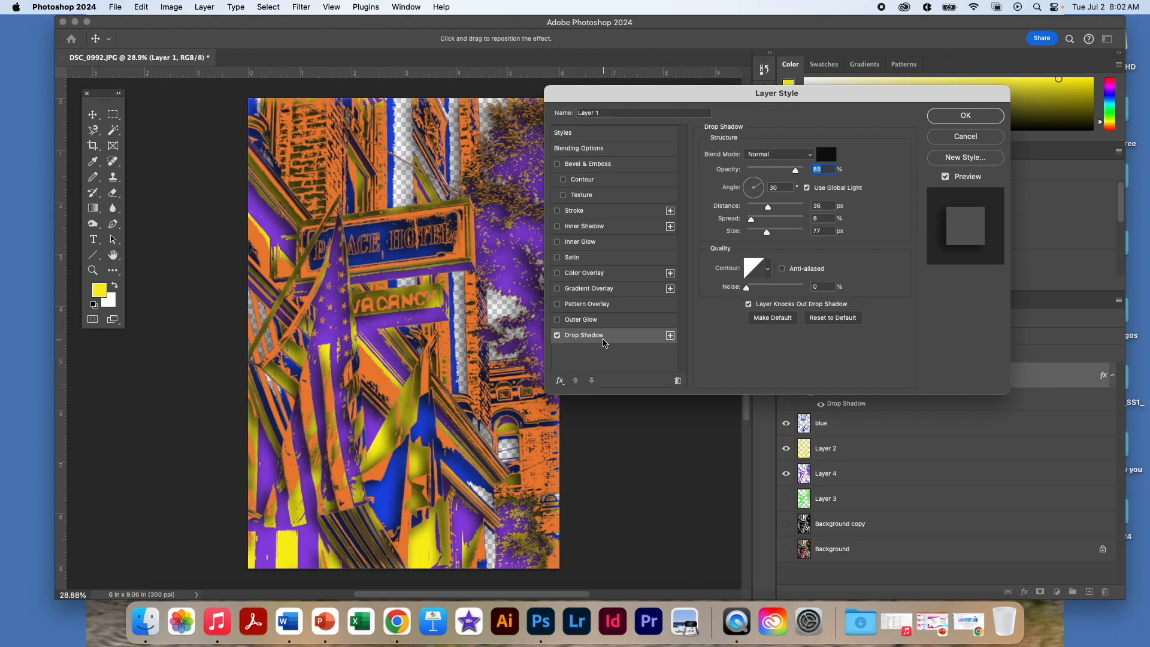
click(965, 115)
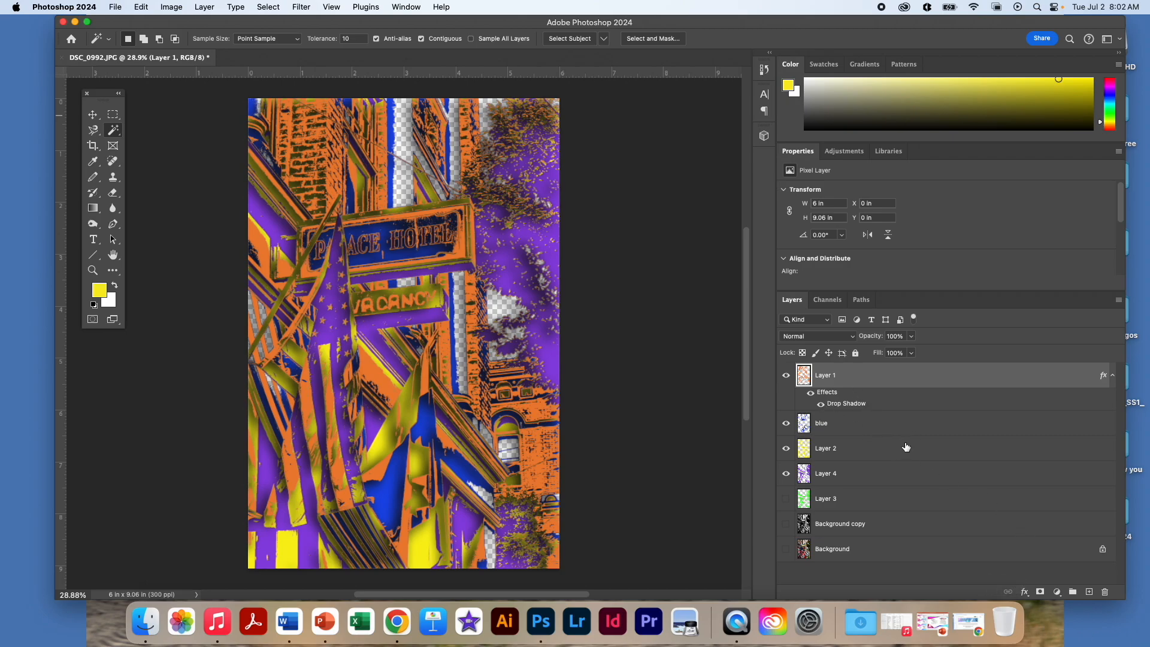
Add a Drop Shadow effect with the existing shadow settings to the blue layer.
click(894, 425)
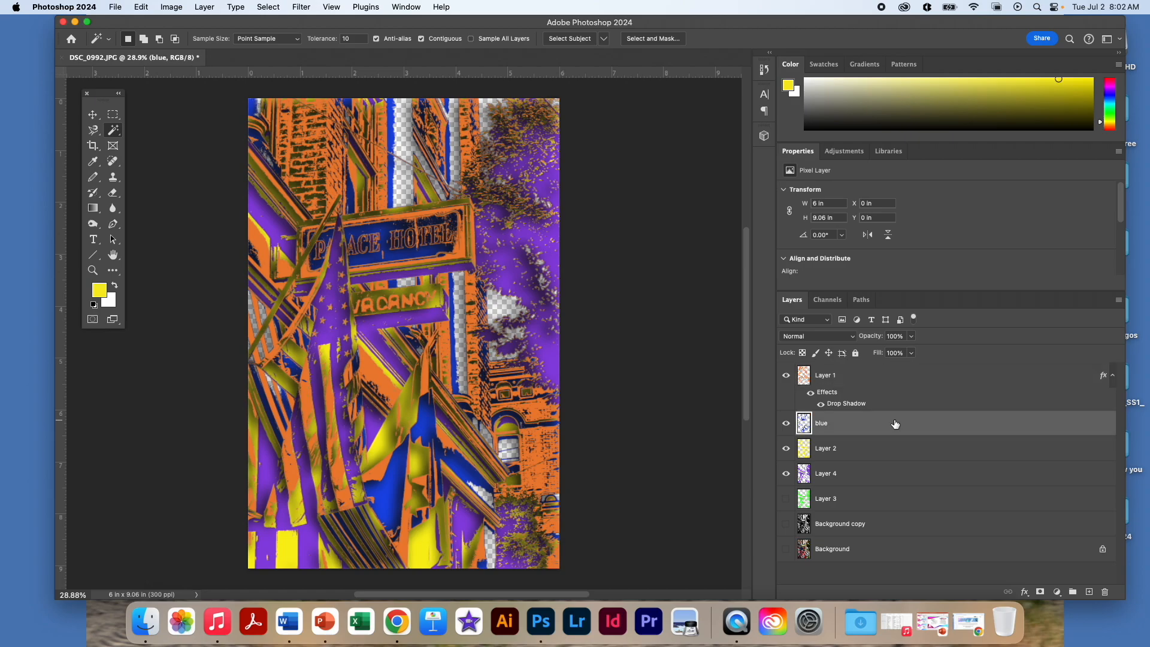
double_click(894, 424)
click(577, 335)
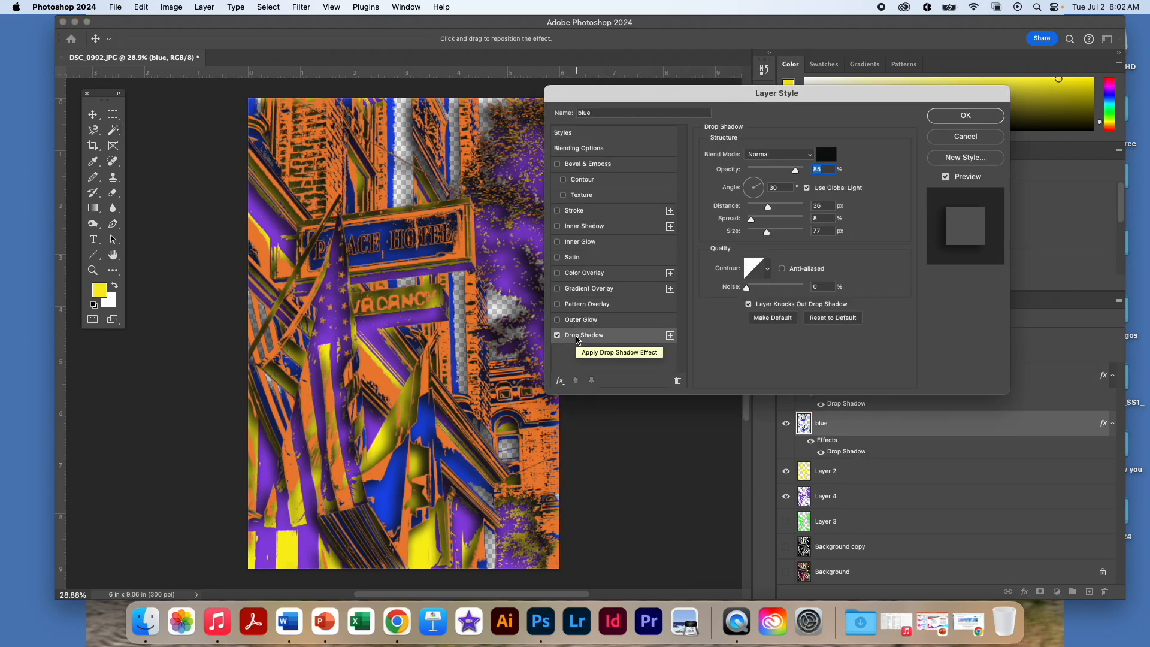